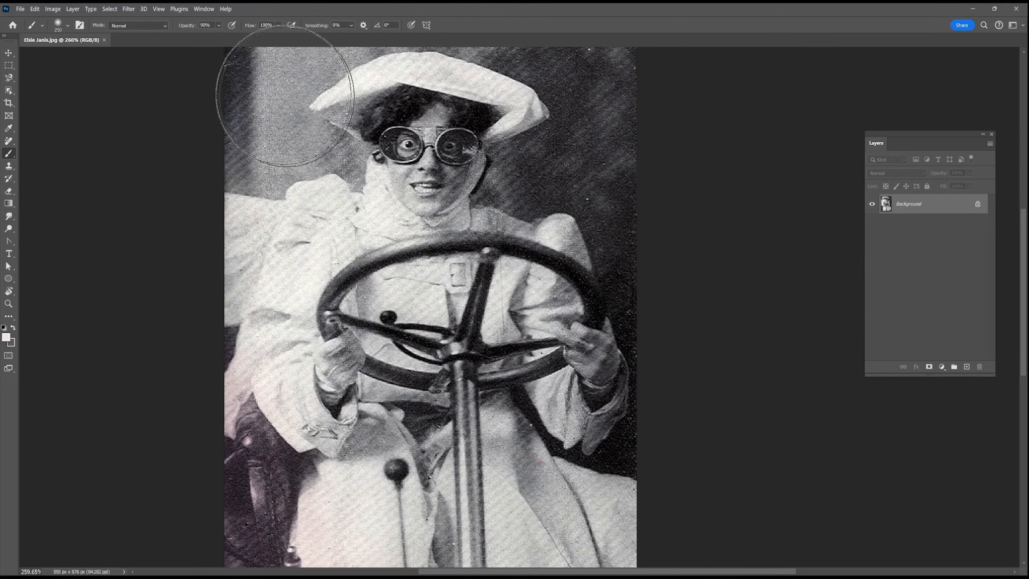
Open Neural Filters for the old portrait and enable the Photo Restoration filter
click(129, 9)
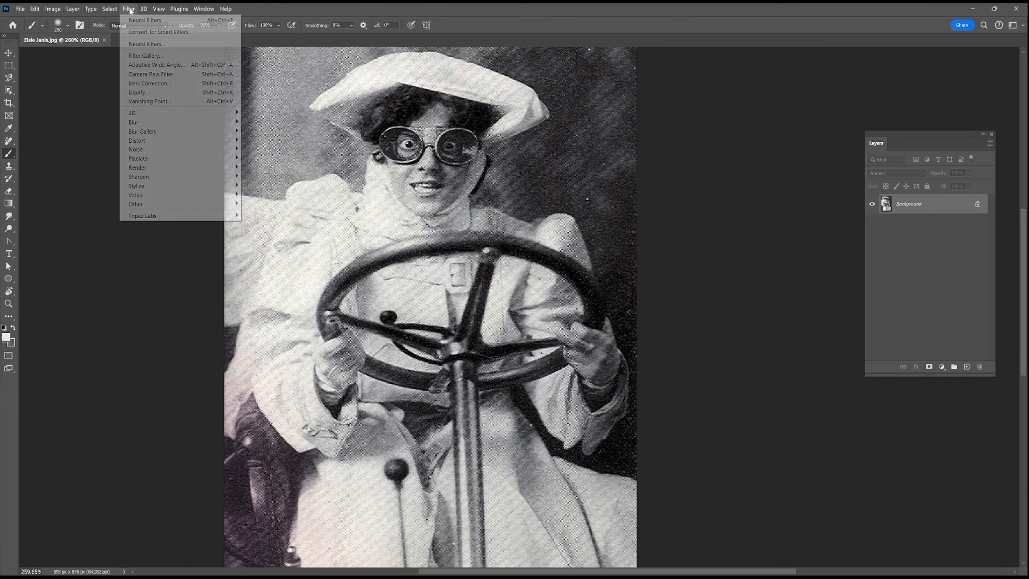
click(145, 44)
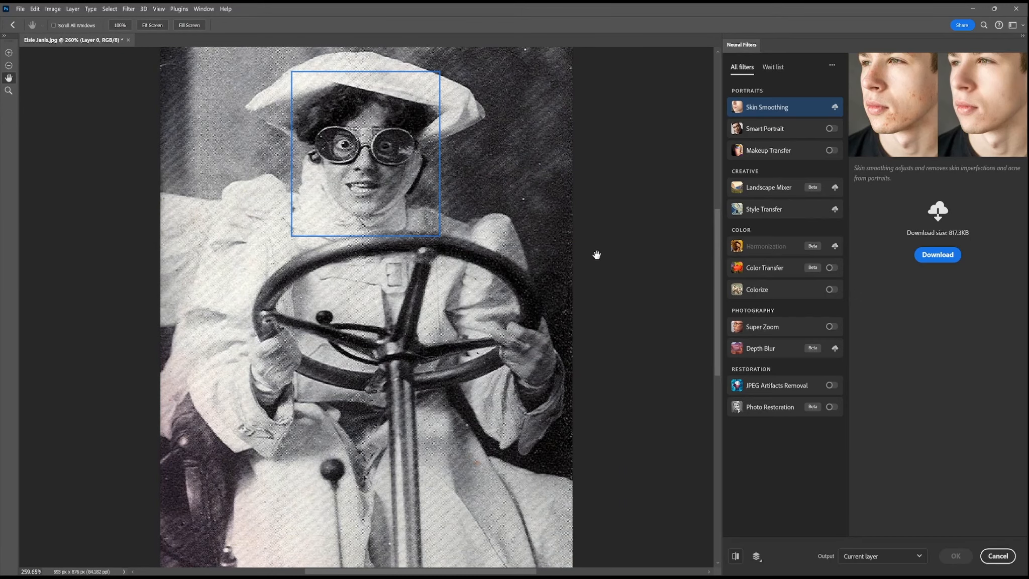
scroll(365, 163, up, 3)
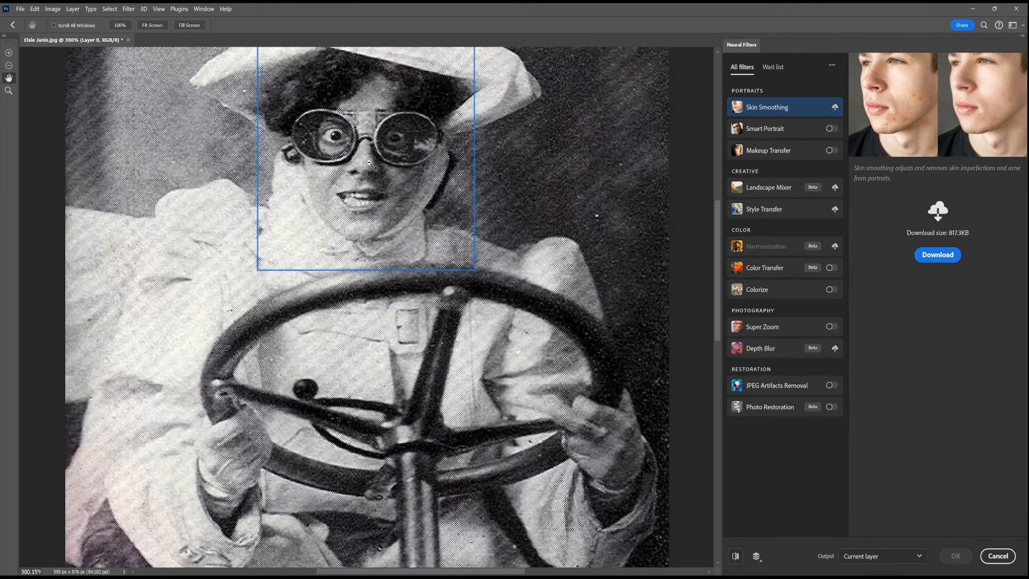
click(831, 406)
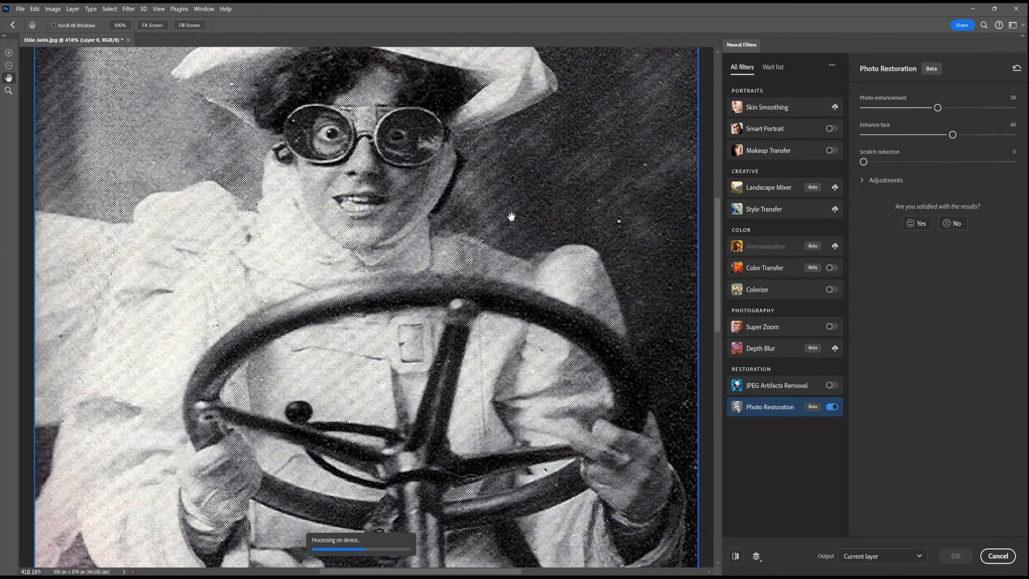
drag(485, 176, 518, 317)
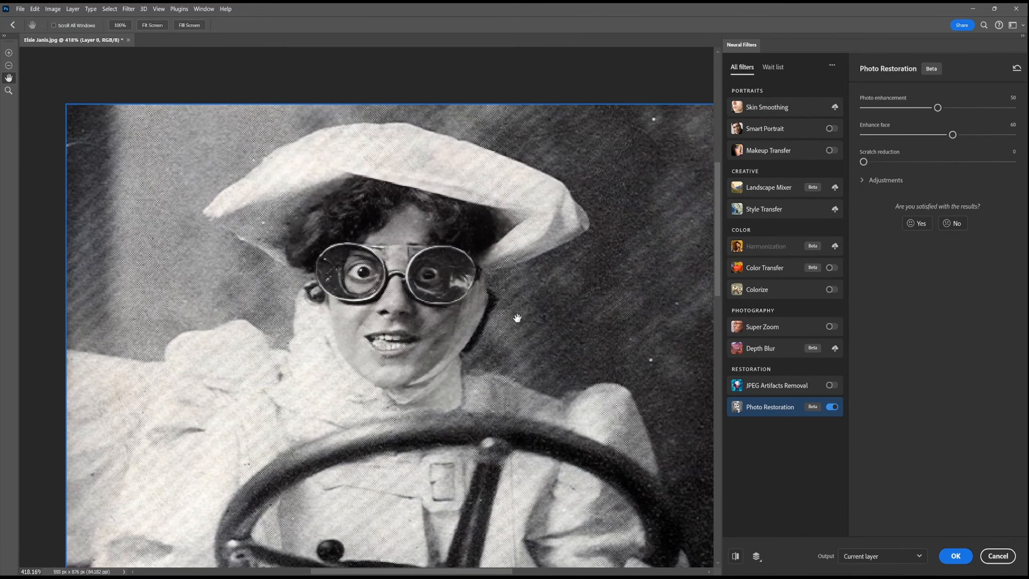
Set Enhance face to 0 and Photo enhancement to 100, and check the result on the whole photo
drag(952, 136, 847, 134)
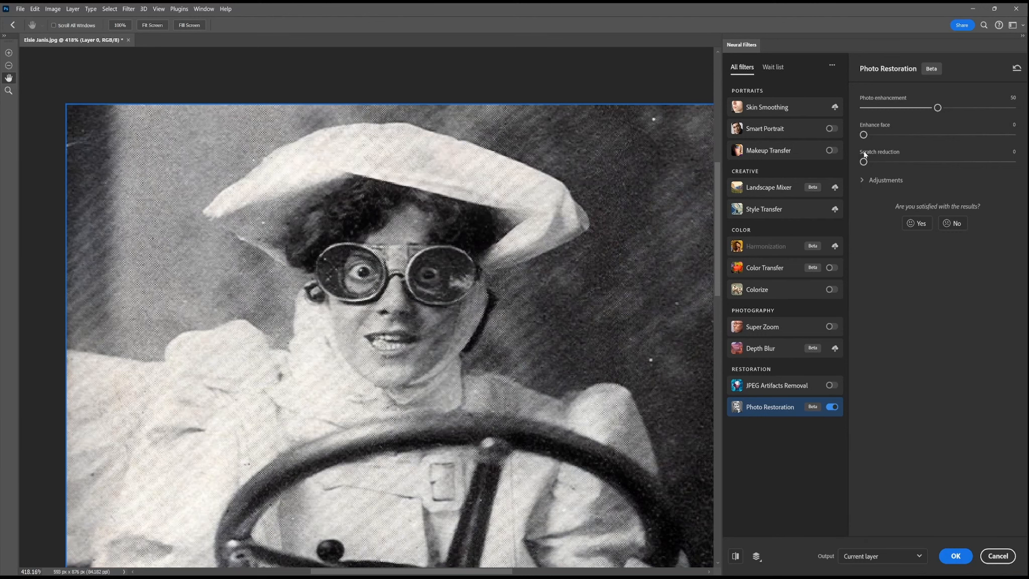
drag(963, 110, 1007, 110)
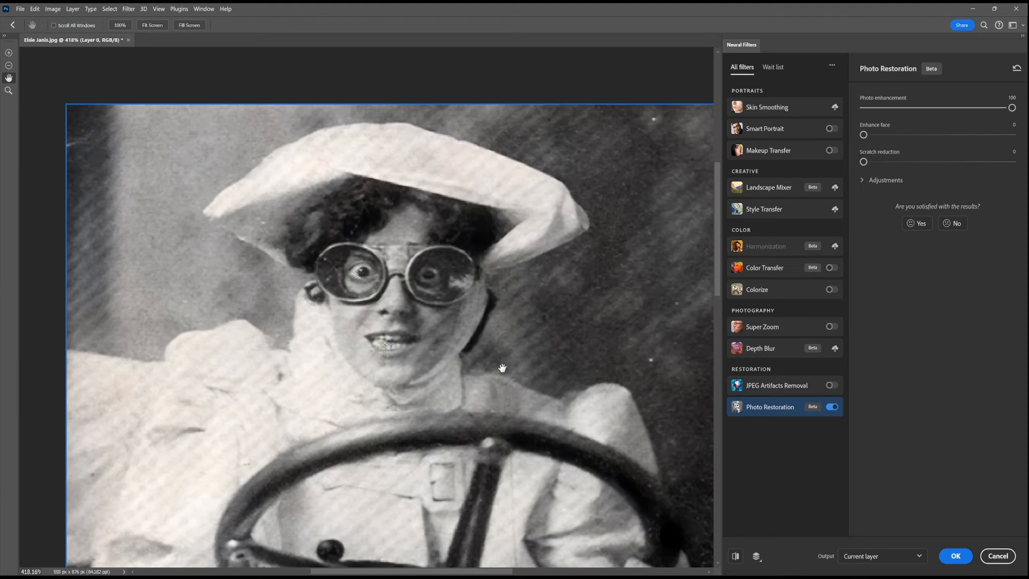
scroll(487, 356, down, 6)
drag(496, 413, 471, 301)
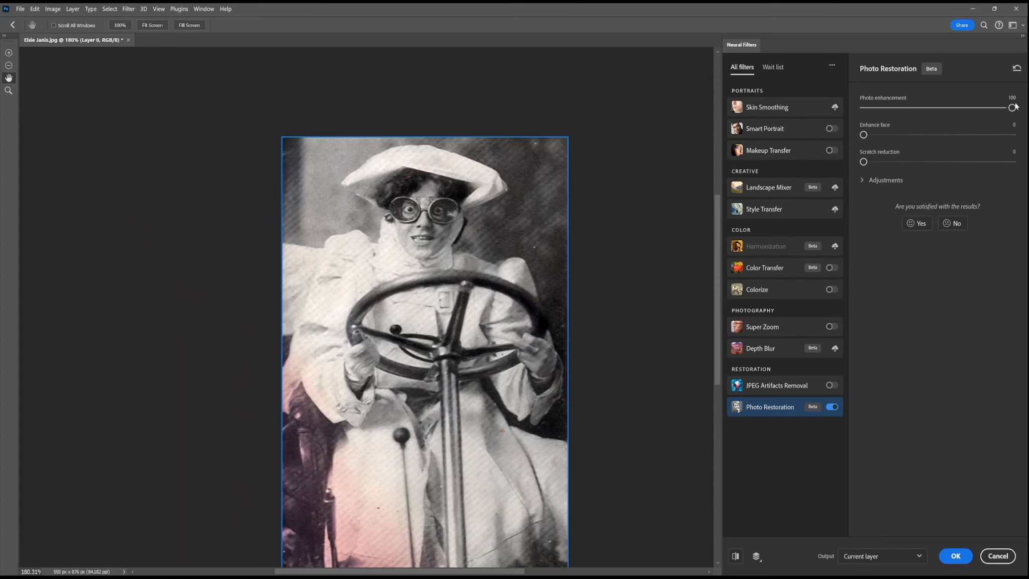
Apply Photo Restoration with Photo enhancement at 42 and Halftone artifacts reduction at 100
click(926, 108)
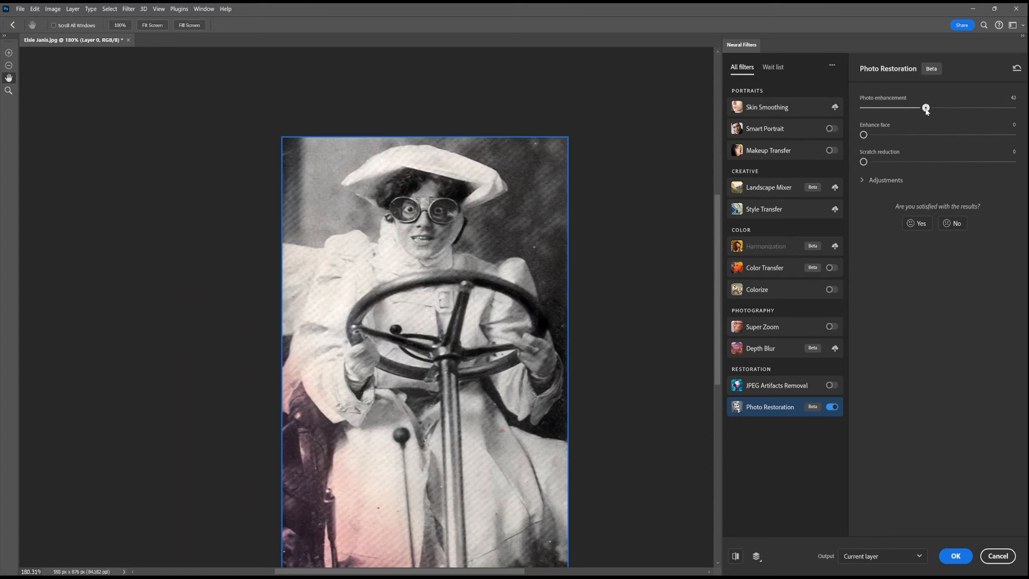
click(874, 180)
drag(867, 262, 976, 262)
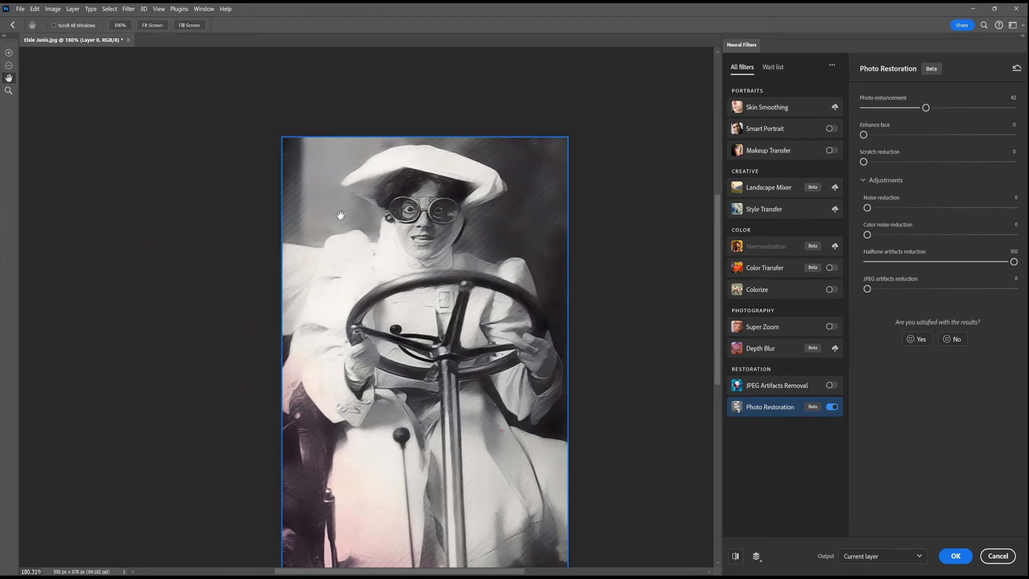
scroll(340, 215, up, 6)
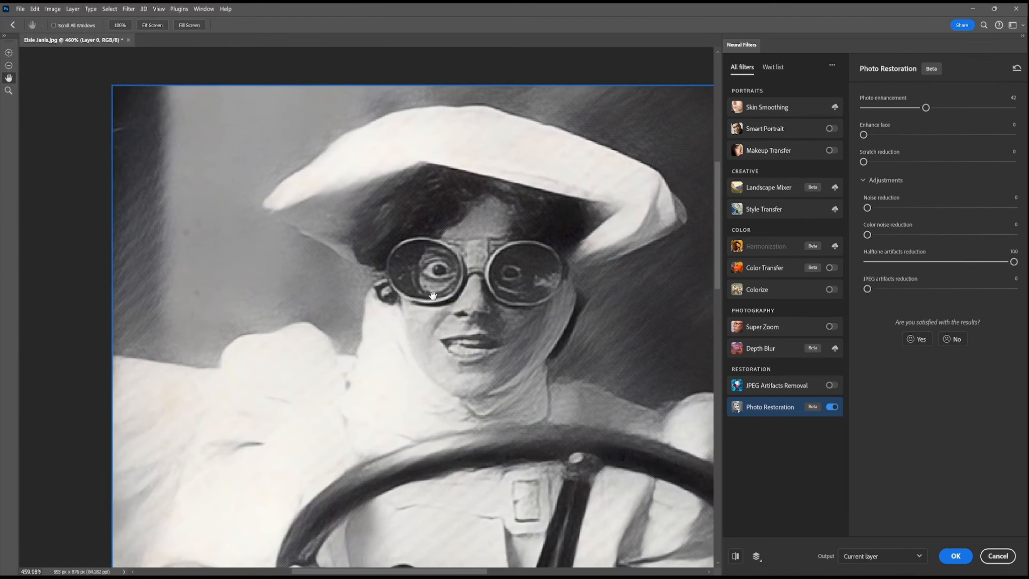
drag(432, 295, 430, 291)
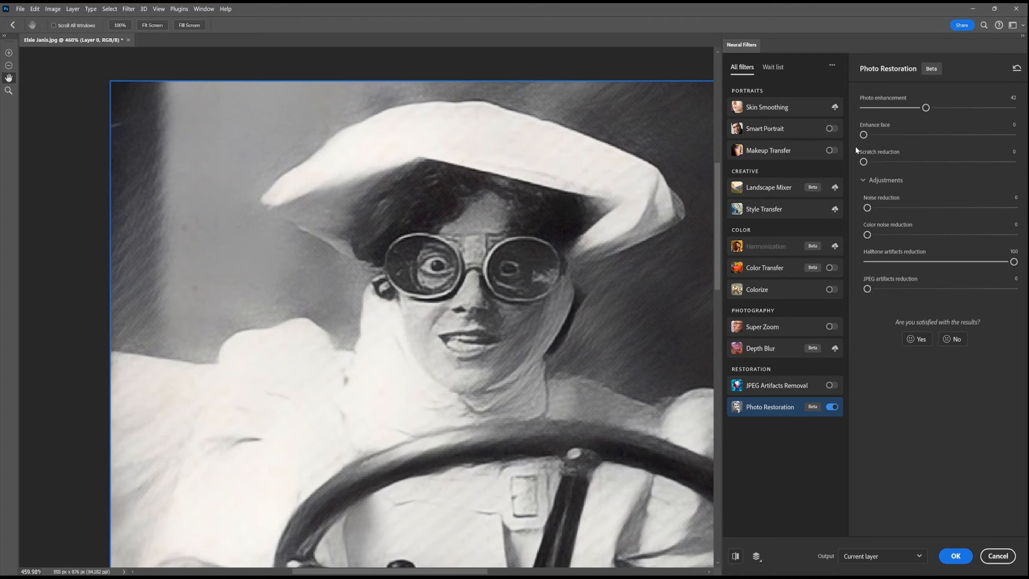
click(883, 135)
click(953, 556)
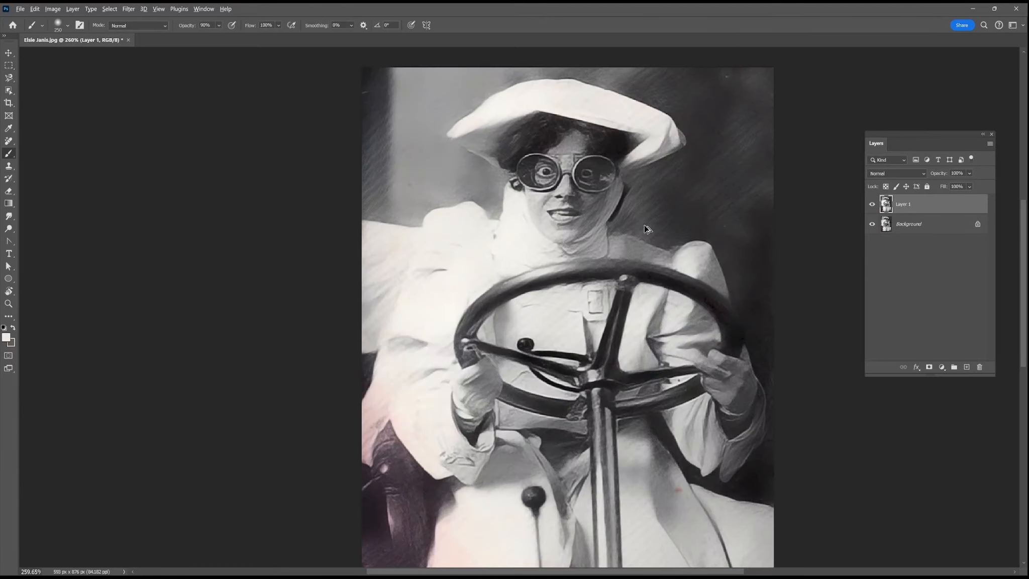
Compare the restored layer with the original photo by hiding and showing Layer 1 repeatedly
drag(645, 226, 634, 315)
click(871, 205)
click(871, 205)
click(871, 205)
click(872, 205)
click(872, 205)
scroll(711, 226, down, 4)
drag(724, 254, 616, 198)
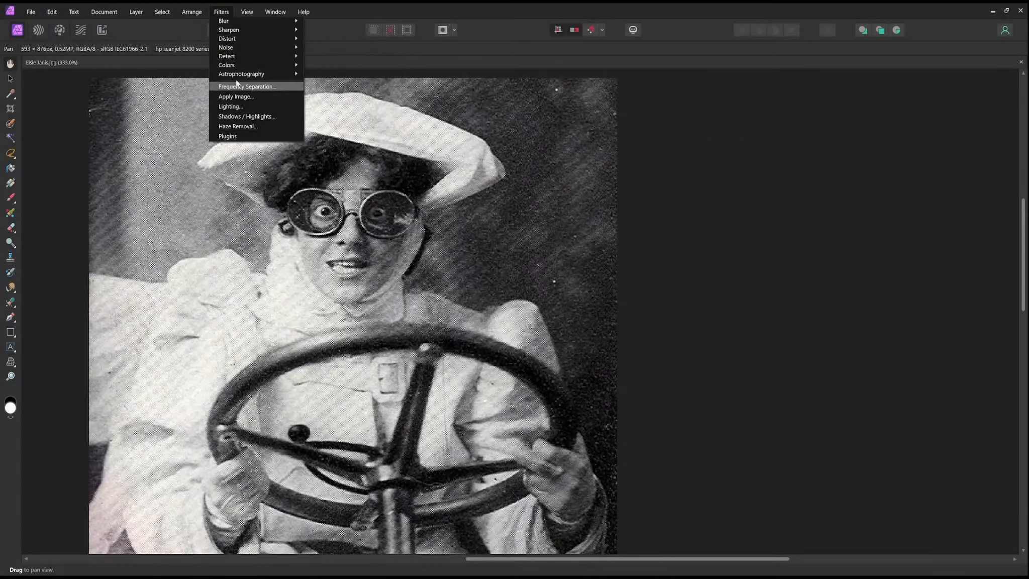
In Affinity Photo, start the FFT Denoise filter on the original image and set the brush width to 43.5 px
mouse_move(251, 47)
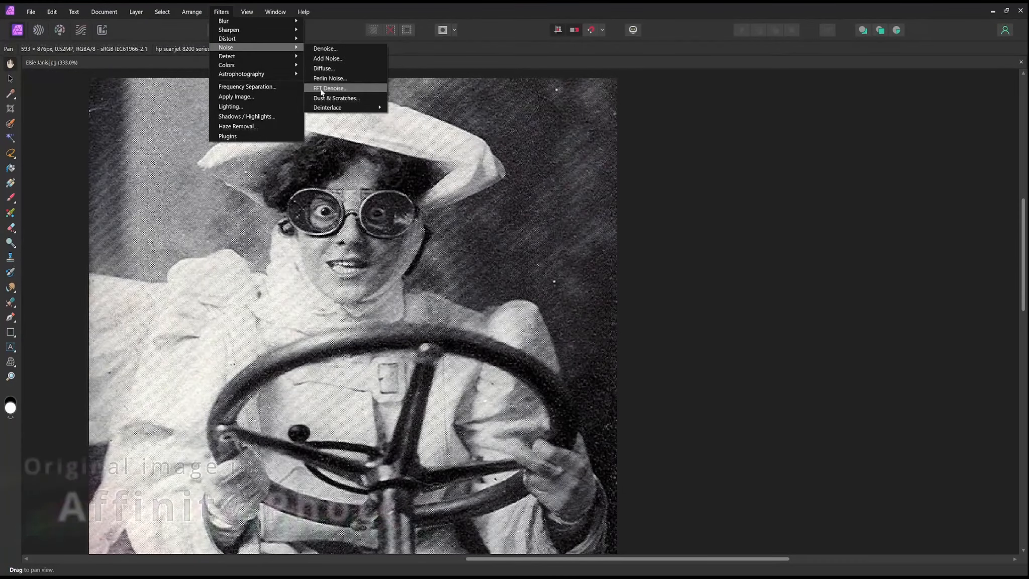
click(329, 88)
drag(842, 247, 723, 112)
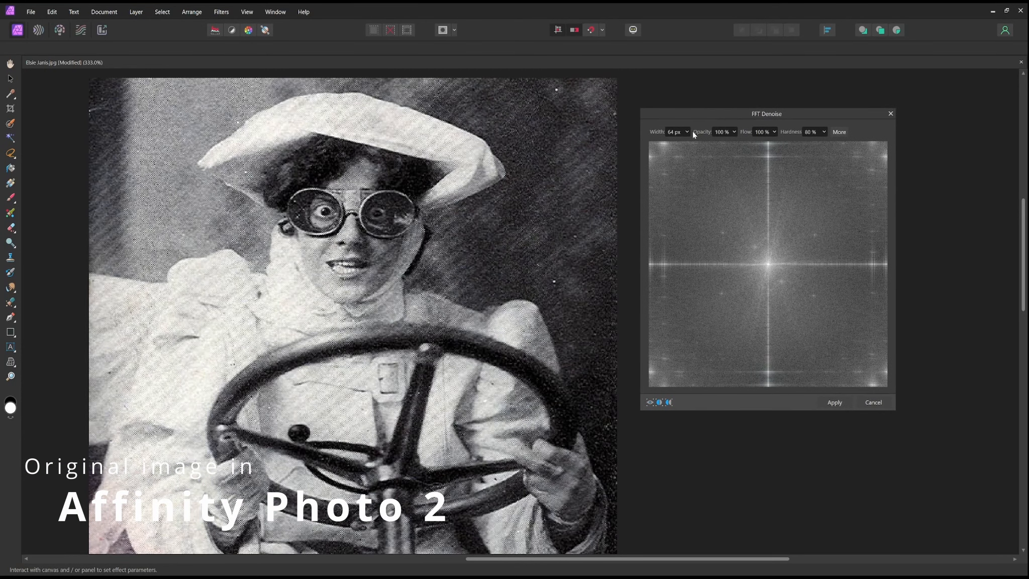
drag(689, 144, 682, 144)
Paint out the bright spots at the upper and left ends of the spectrum's axes and up-left of its centre
mouse_move(758, 155)
mouse_down()
mouse_move(780, 156)
mouse_move(775, 147)
mouse_up()
click(723, 232)
drag(664, 254, 662, 275)
click(752, 244)
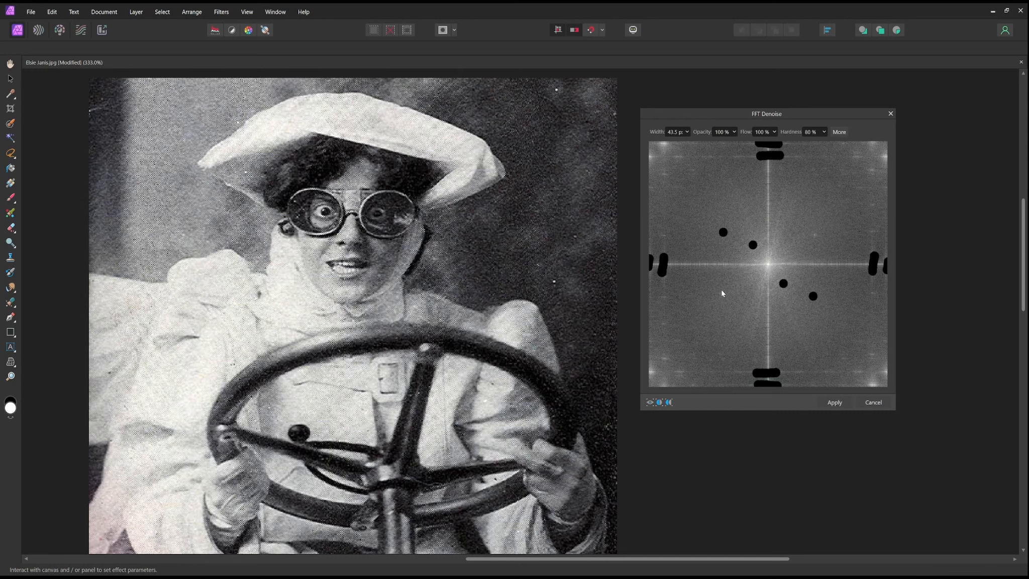
Paint out the bright noise spots in the lower-left and lower-right corners of the frequency spectrum
click(664, 359)
drag(653, 371, 685, 371)
click(664, 382)
drag(861, 383, 878, 383)
click(883, 370)
click(860, 367)
click(873, 355)
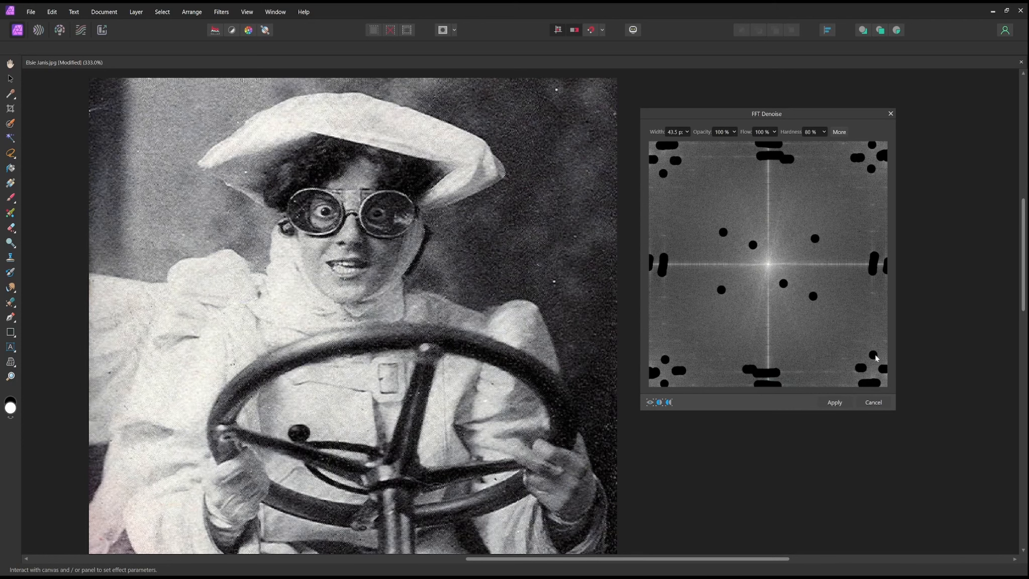
Paint out the remaining bright spots along the bottom, right and left edges of the spectrum
click(824, 372)
drag(802, 371, 781, 372)
click(873, 204)
click(871, 229)
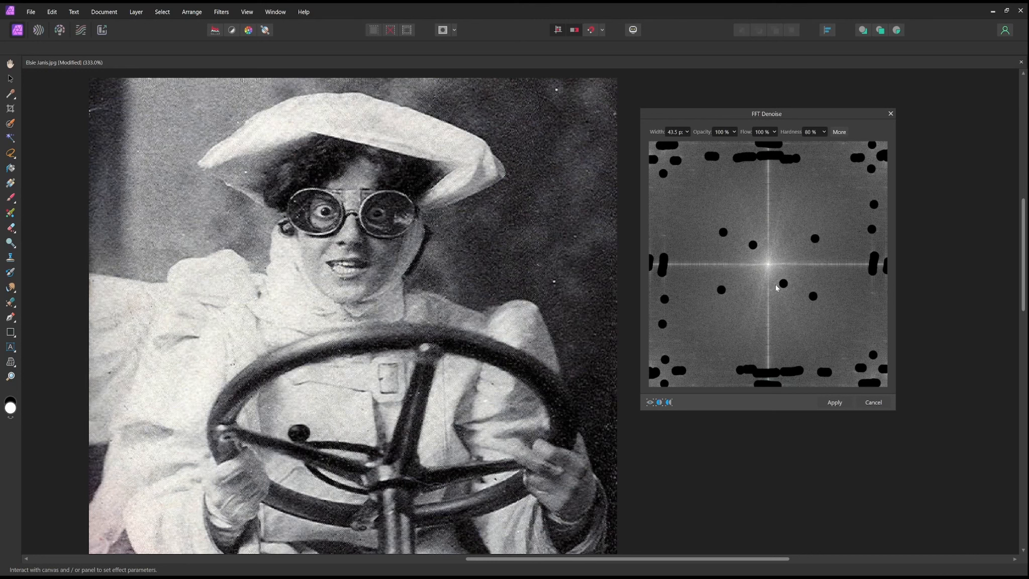
click(662, 234)
click(651, 251)
click(662, 280)
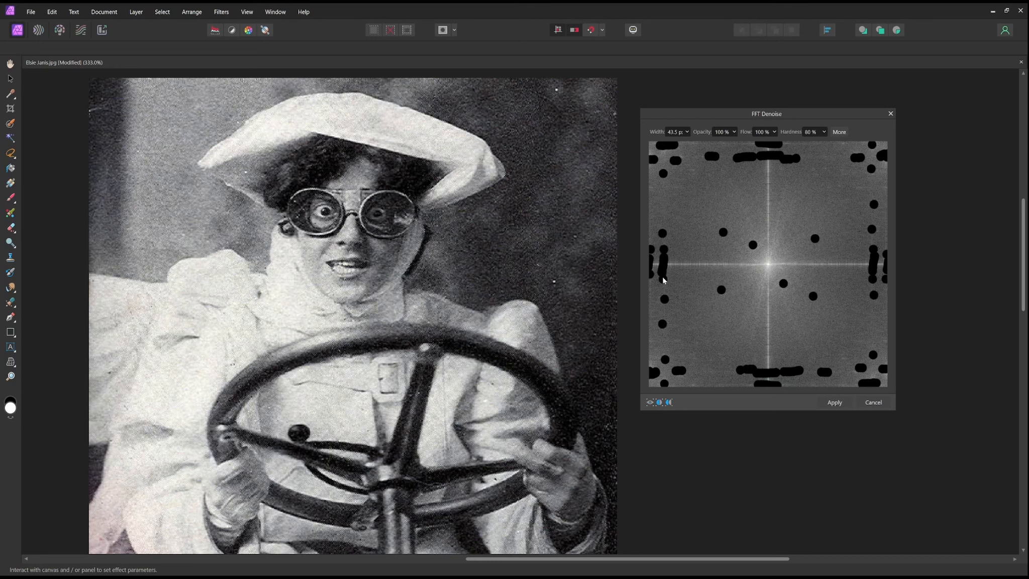
Mask the fainter spots surrounding the two lower corners of the frequency spectrum
click(678, 341)
click(652, 341)
click(693, 383)
click(710, 360)
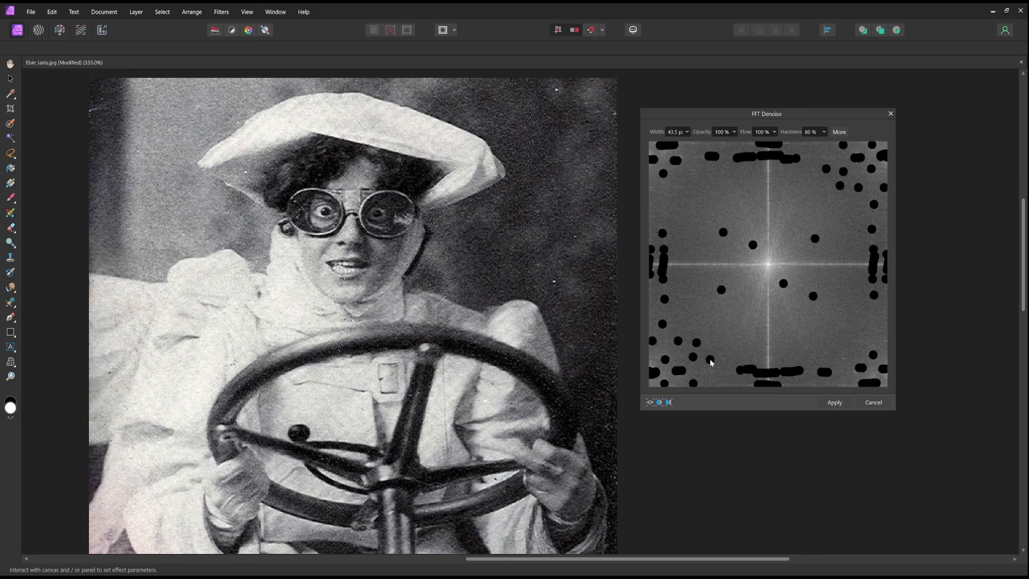
click(834, 374)
click(854, 373)
click(873, 377)
Mask three spots on the right half of the spectrum's horizontal axis and apply the FFT Denoise filter
click(854, 262)
click(845, 263)
click(837, 264)
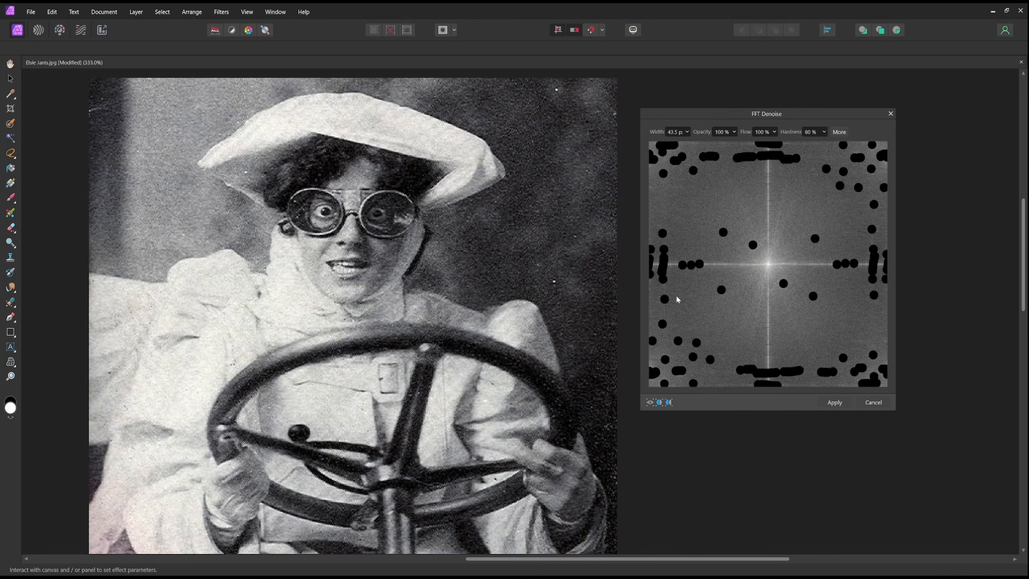
click(835, 402)
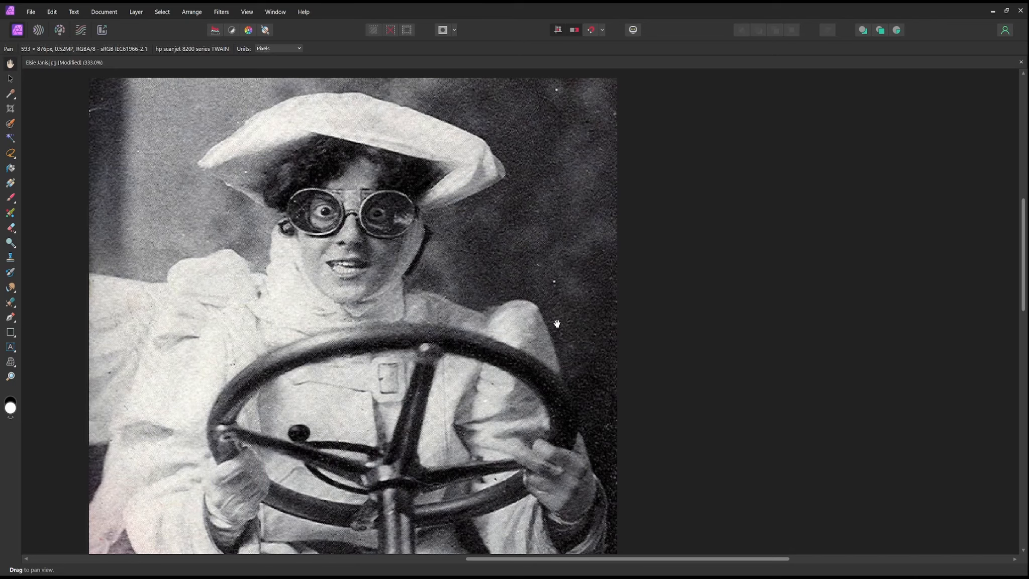
Compare the photo with and without the FFT Denoise by undoing and redoing the filter
drag(340, 245, 425, 247)
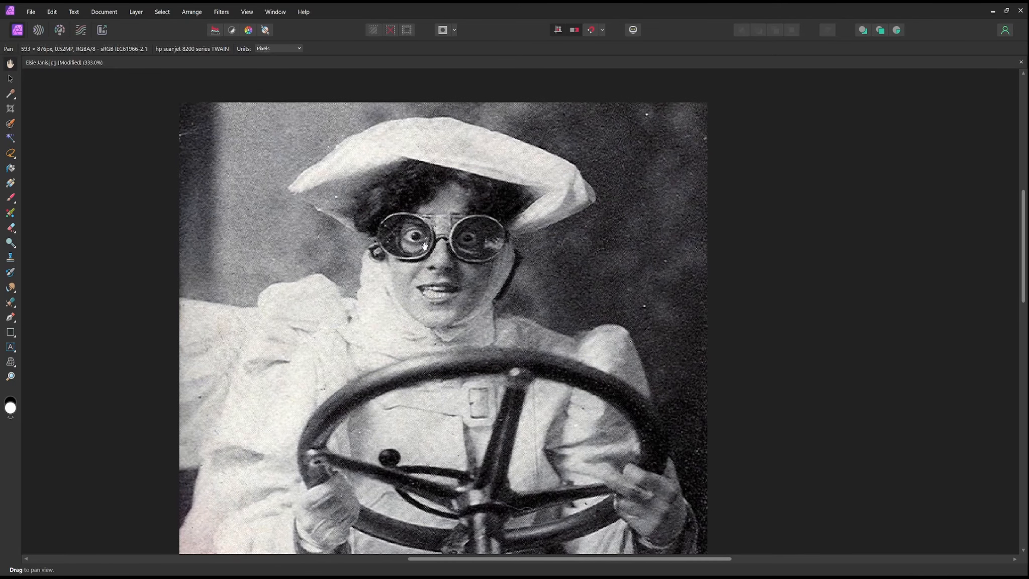
click(59, 13)
click(60, 22)
click(60, 13)
click(59, 31)
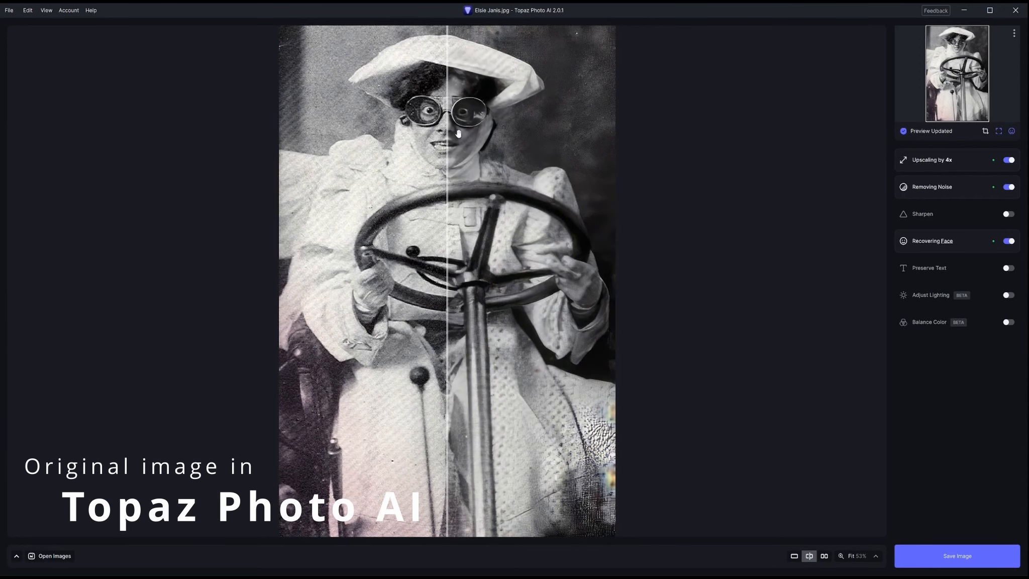
In Topaz Photo AI, compare the original scan with its enhanced preview around the woman and steering wheel
drag(447, 133, 238, 126)
scroll(356, 120, up, 1)
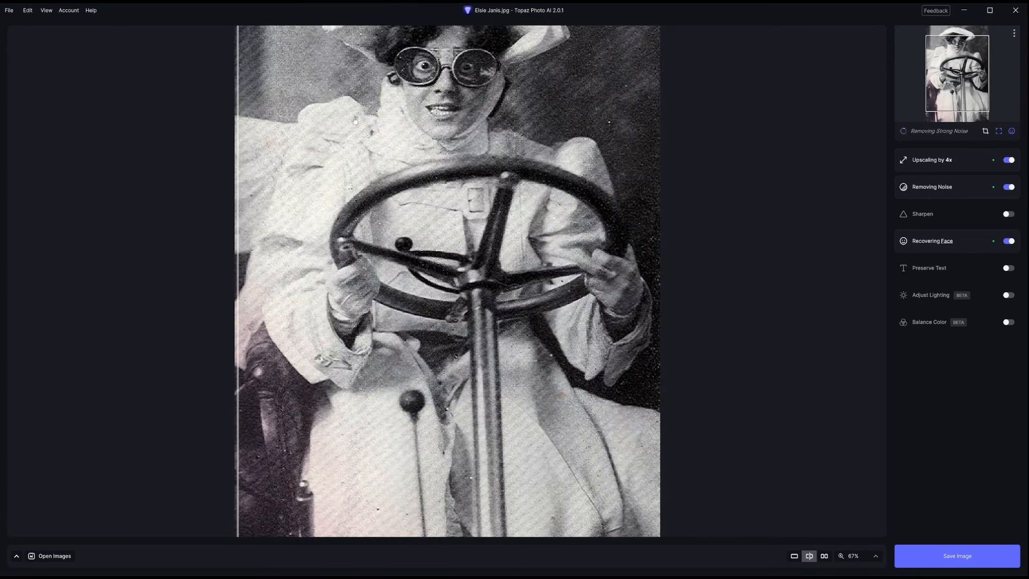
scroll(355, 120, up, 1)
drag(355, 120, 431, 352)
drag(230, 263, 60, 269)
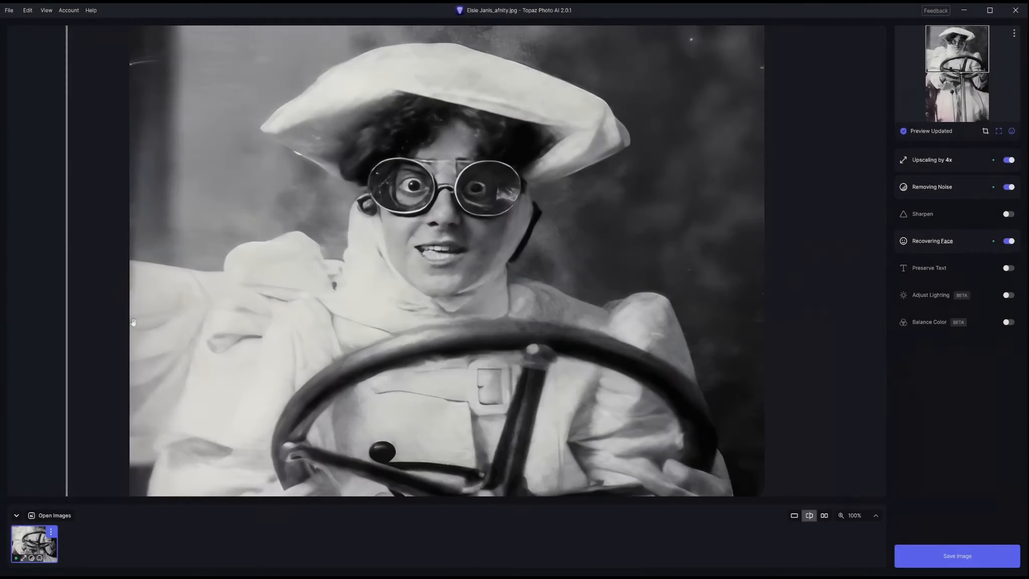
Inspect the enhanced preview of the Affinity-filtered photo from face to skirt and open its noise removal settings
drag(68, 312, 111, 333)
drag(420, 372, 420, 149)
drag(527, 359, 528, 291)
drag(572, 406, 571, 205)
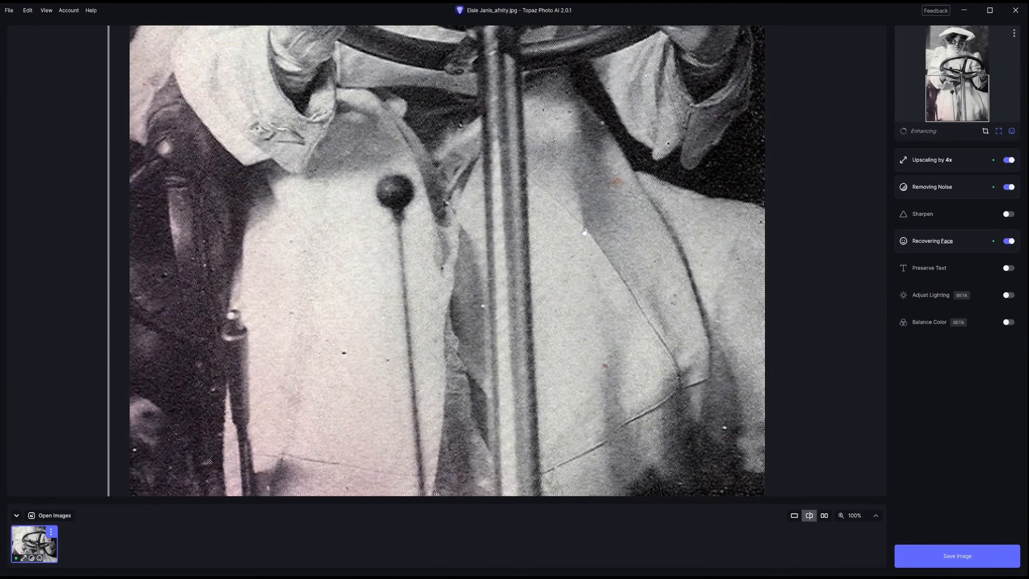
click(934, 187)
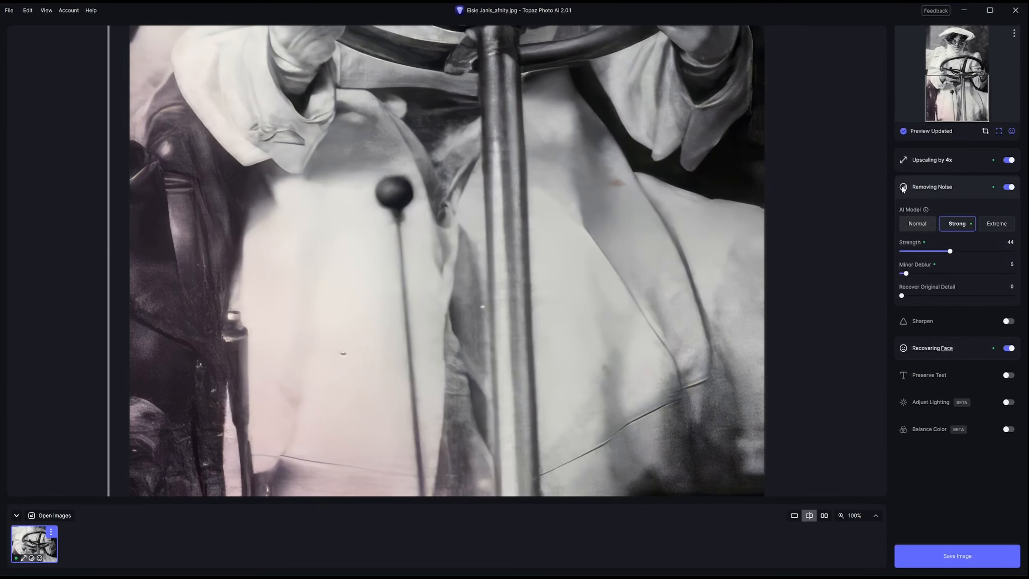
drag(645, 158, 664, 271)
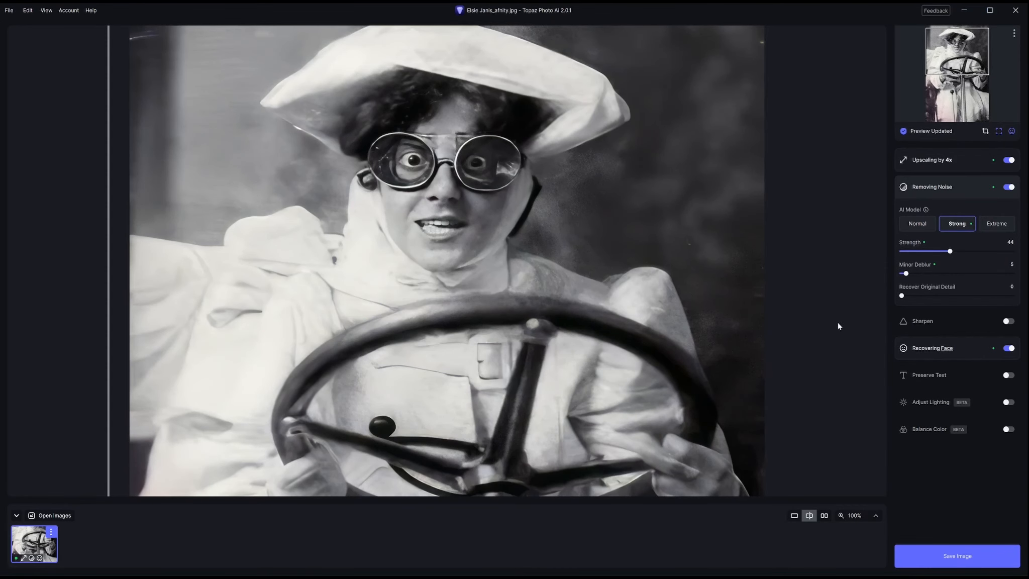
Enable subject sharpening and switch it off and on to compare its effect on the portrait
click(904, 322)
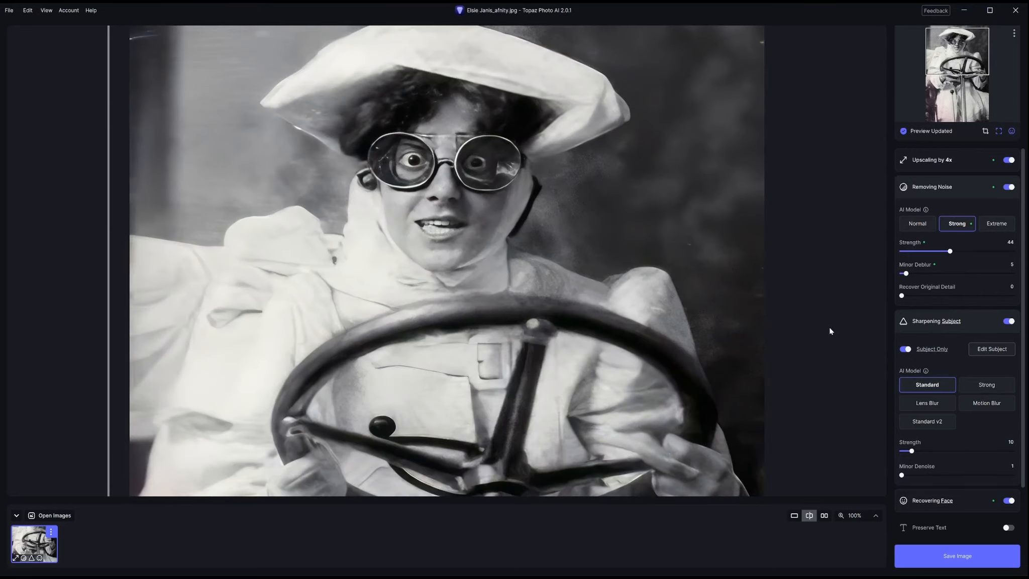
click(1008, 322)
click(1008, 321)
click(1008, 322)
click(1008, 321)
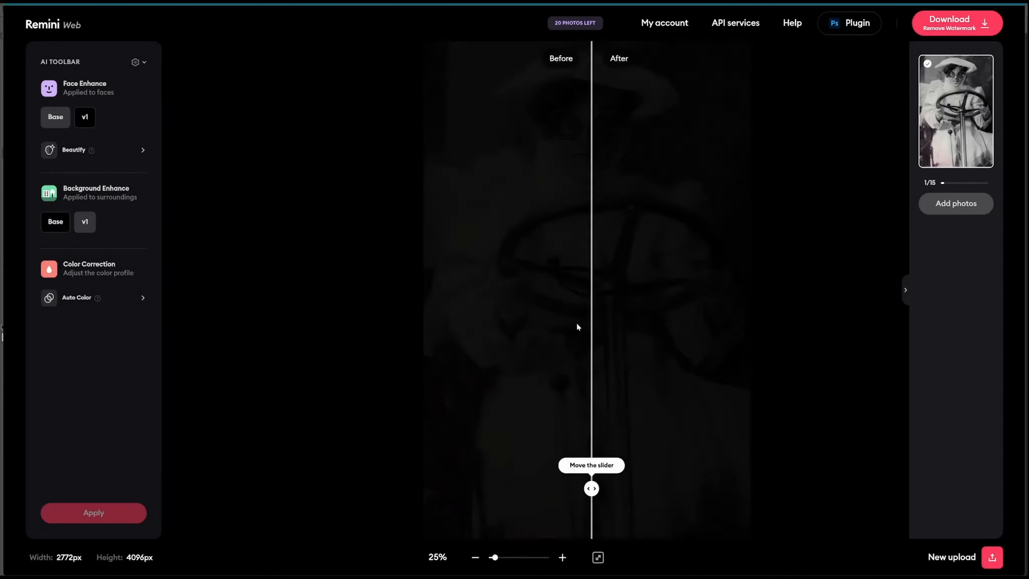
In Remini, enlarge the Topaz-filtered photo to 52% and compare the face before and after enhancement
drag(495, 557, 501, 558)
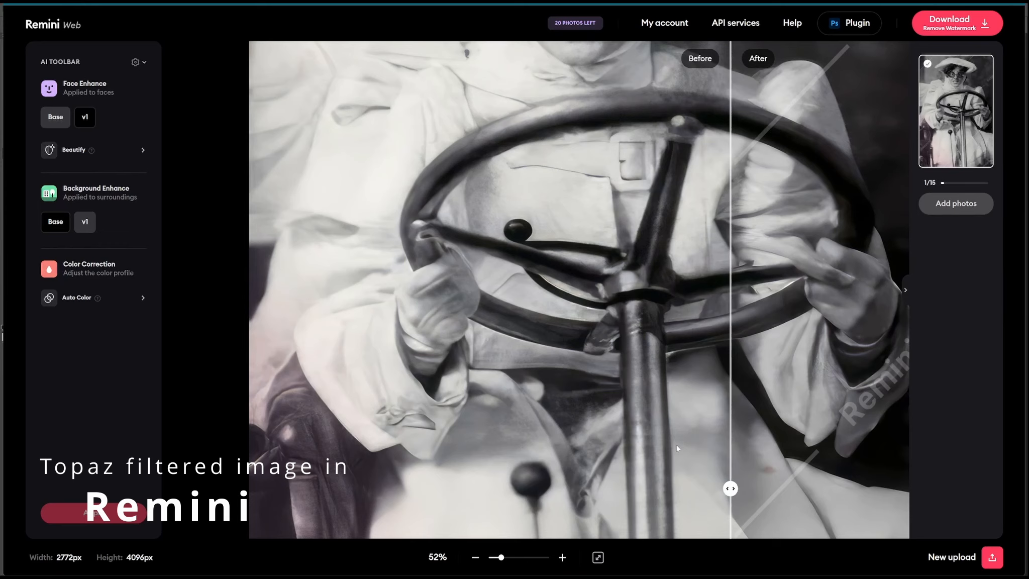
drag(613, 108, 543, 373)
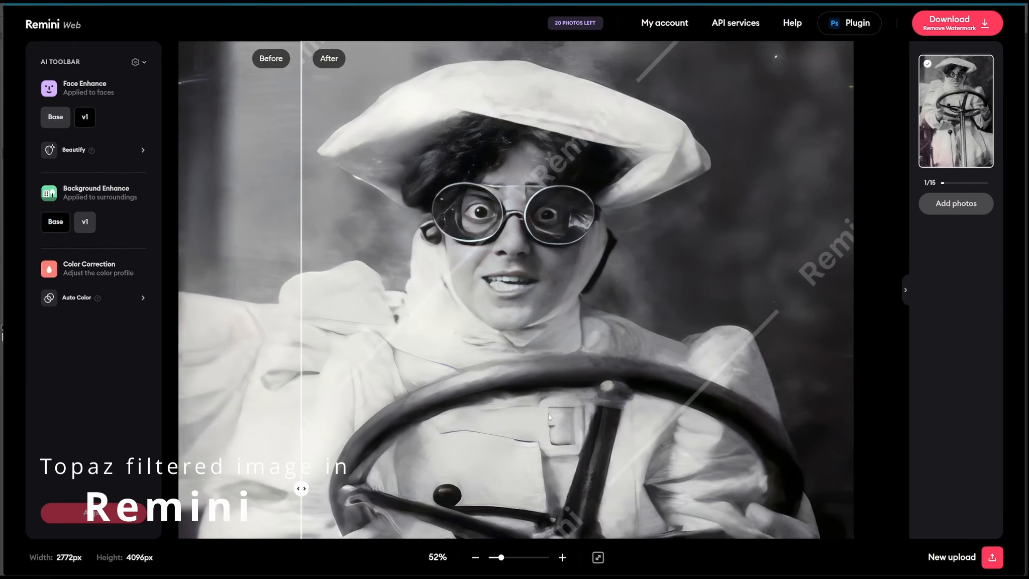
drag(303, 313, 586, 251)
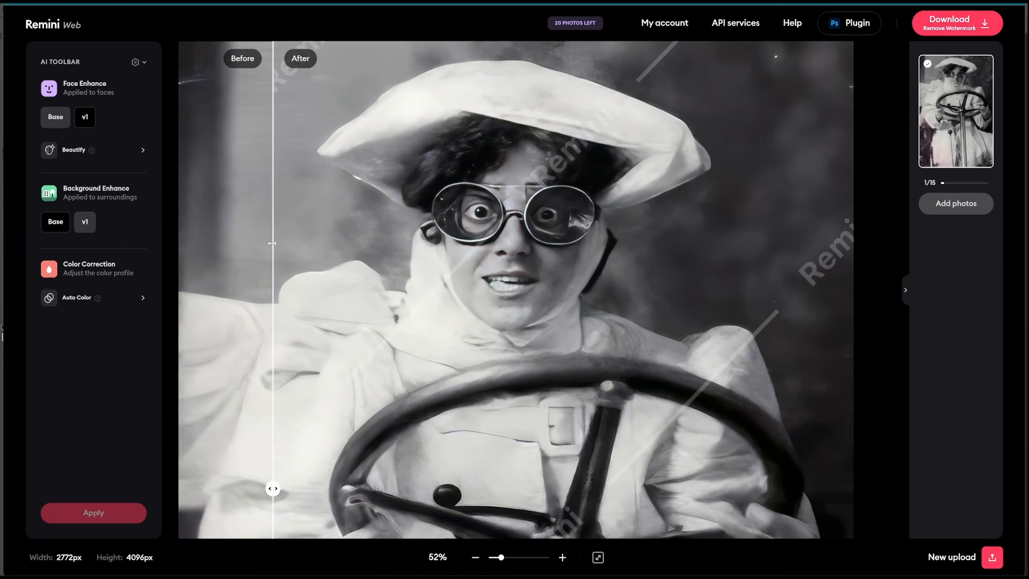
Inspect the enhanced Topaz-filtered photo down to the hands, and compare the FFT-filtered photo before and after enhancement at 118%
scroll(442, 194, down, 3)
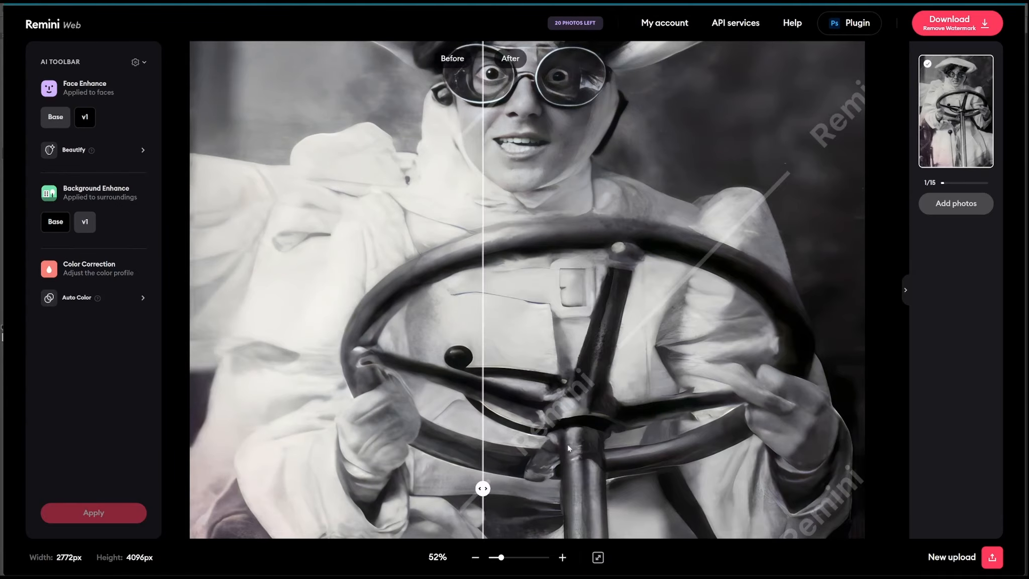
scroll(536, 346, up, 3)
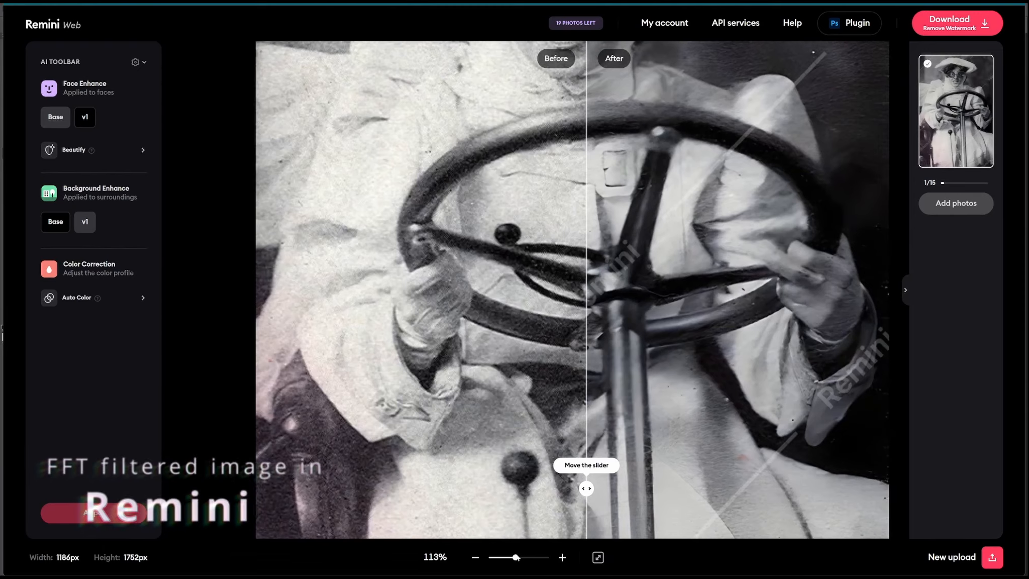
drag(517, 557, 518, 557)
drag(519, 113, 488, 332)
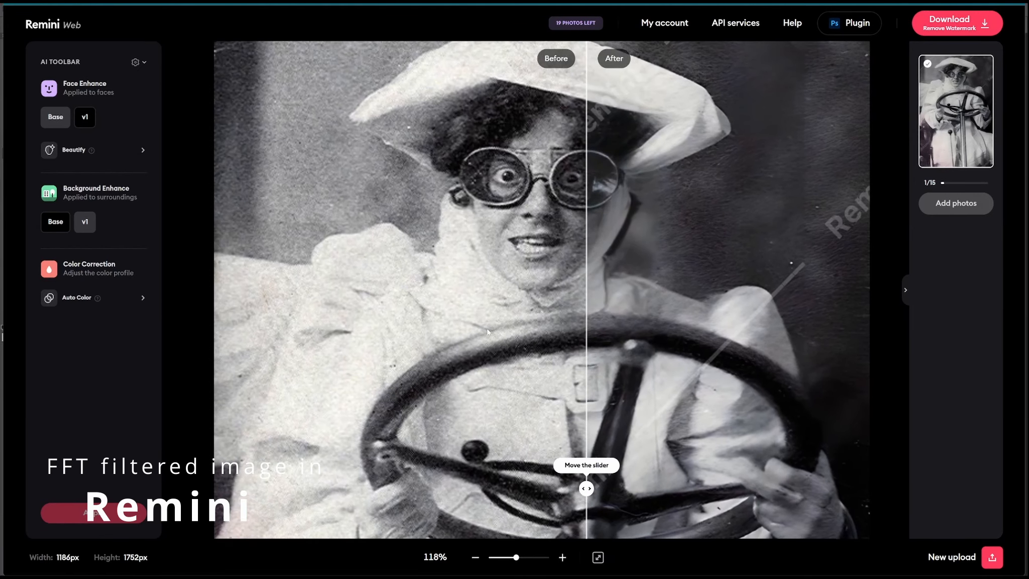
drag(586, 462, 821, 472)
drag(679, 360, 284, 281)
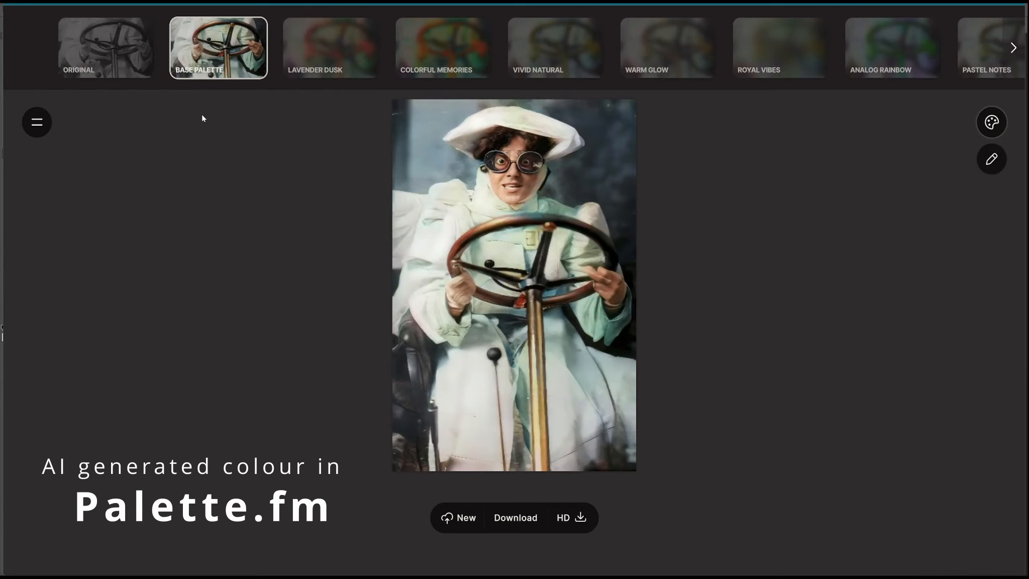
In Palette.fm, generate colour versions of the portrait with the Vintage Charm, Cinematic Shades and Outdoor Vibes palettes
click(1013, 47)
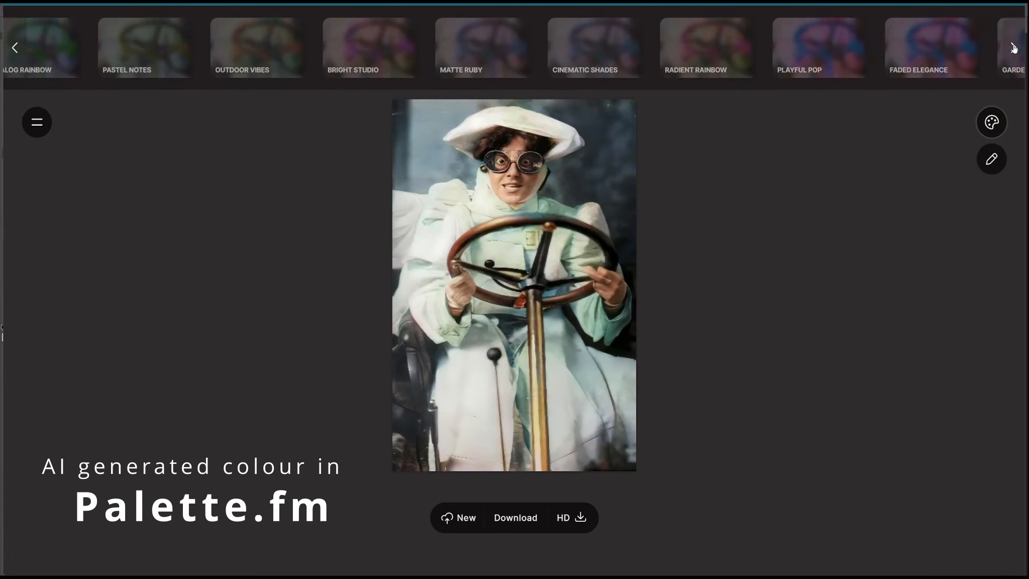
click(955, 52)
click(854, 51)
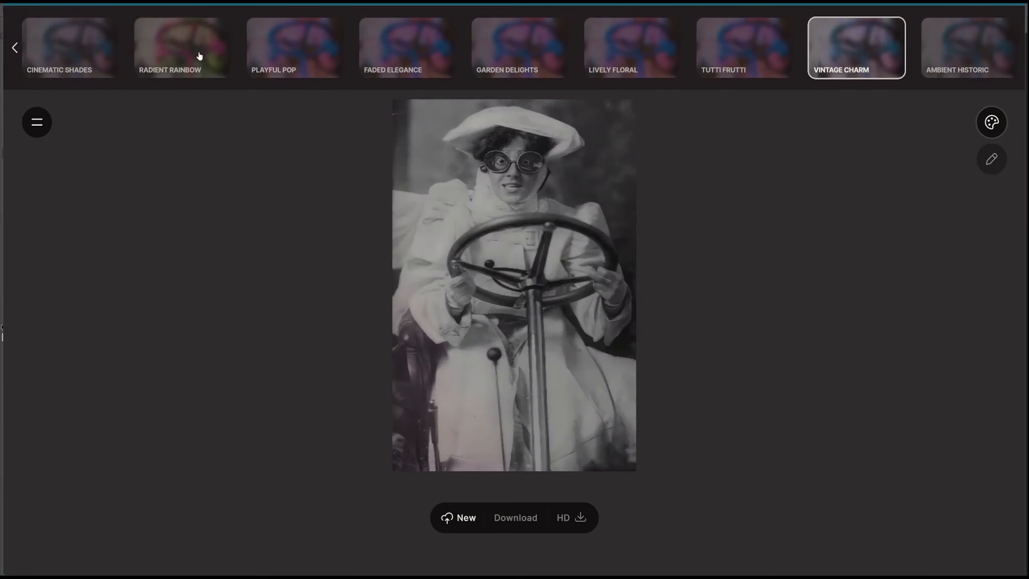
click(78, 54)
click(14, 47)
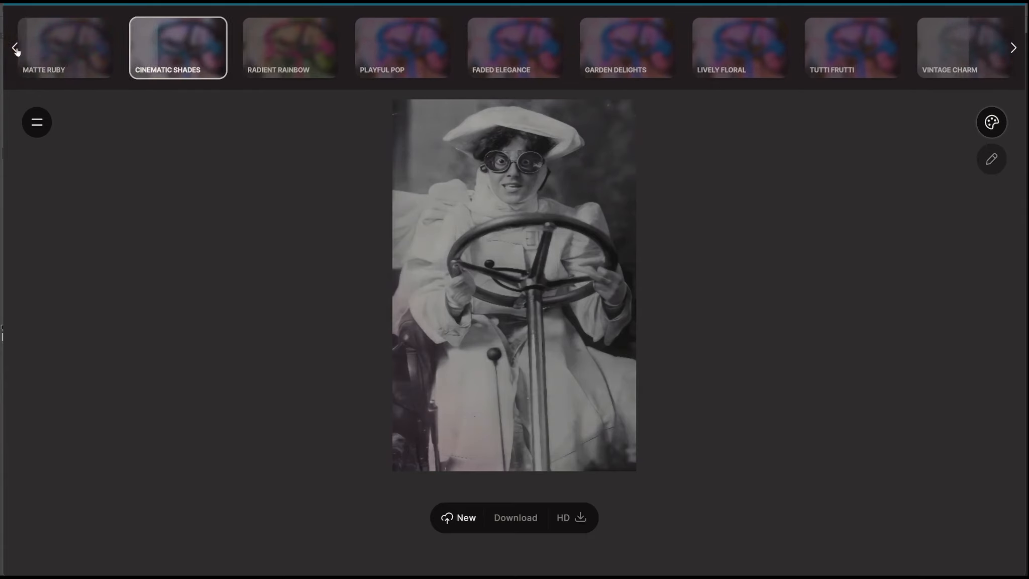
click(759, 50)
click(651, 54)
Compare the Vintage Charm, Ambient Historic and Cinematic Shades colour versions of the portrait
click(1012, 53)
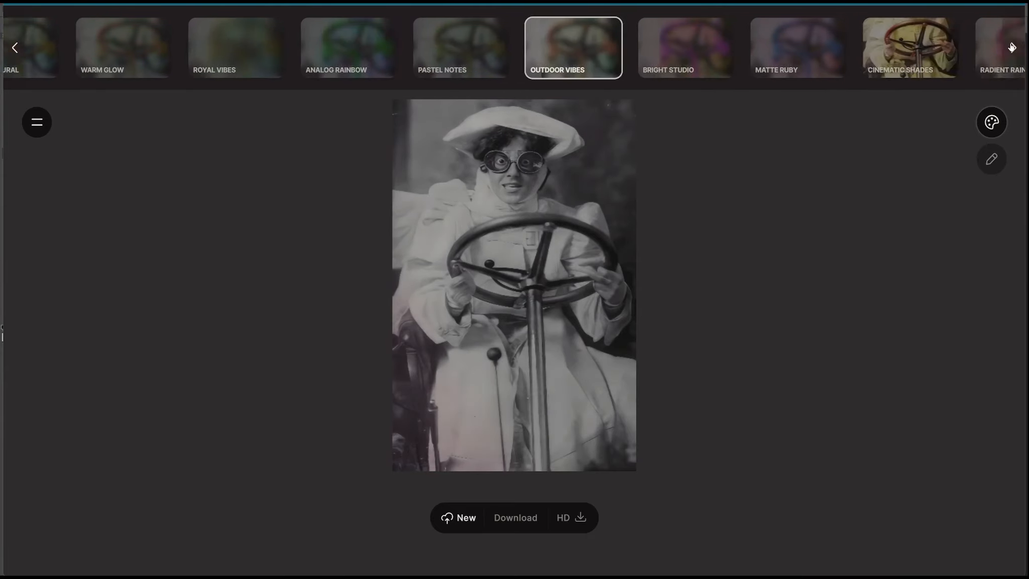
click(1007, 53)
click(858, 55)
click(963, 55)
click(77, 50)
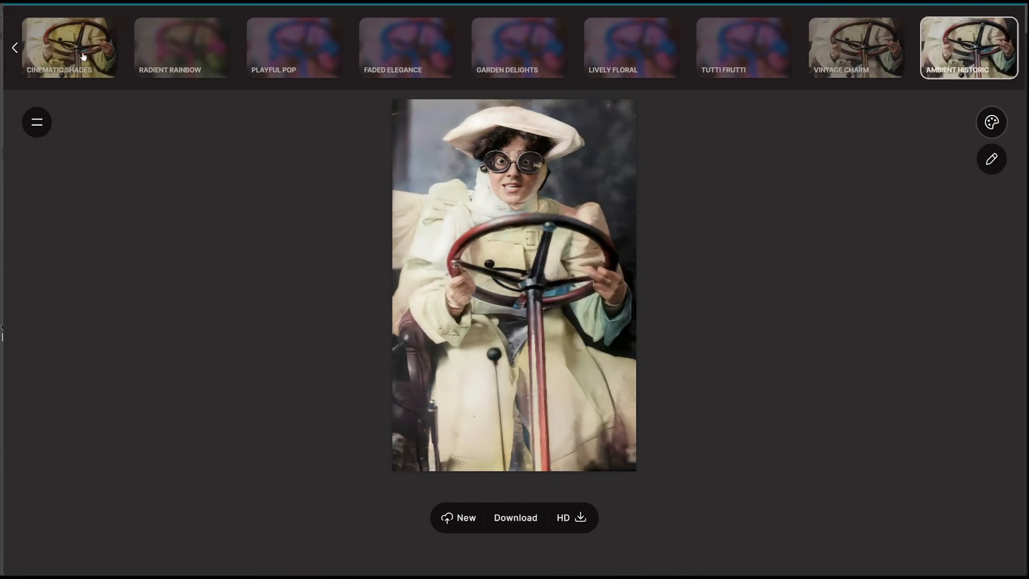
Compare the Outdoor Vibes and Bright Studio colour versions with the Base Palette version
click(15, 47)
click(754, 51)
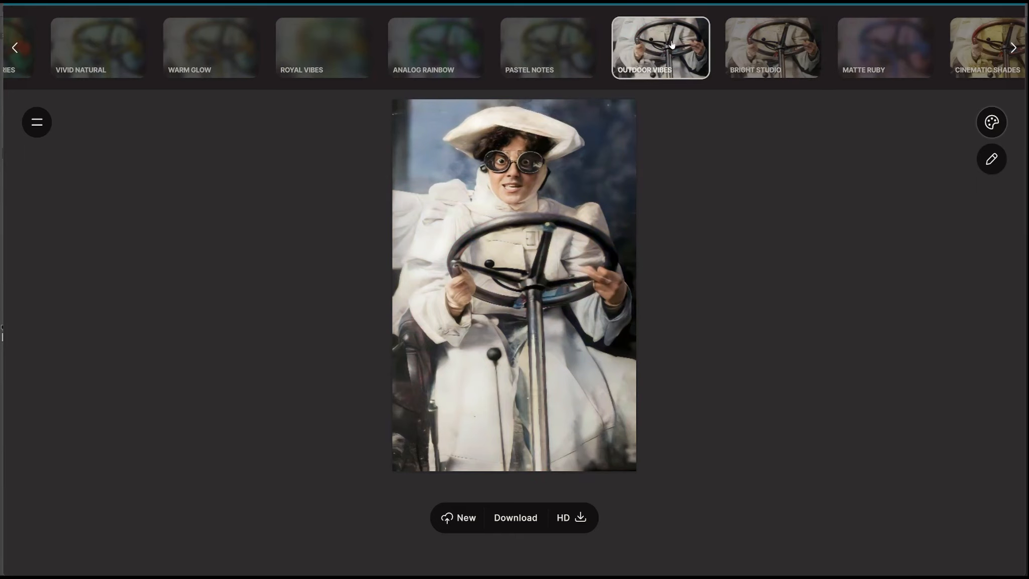
click(14, 47)
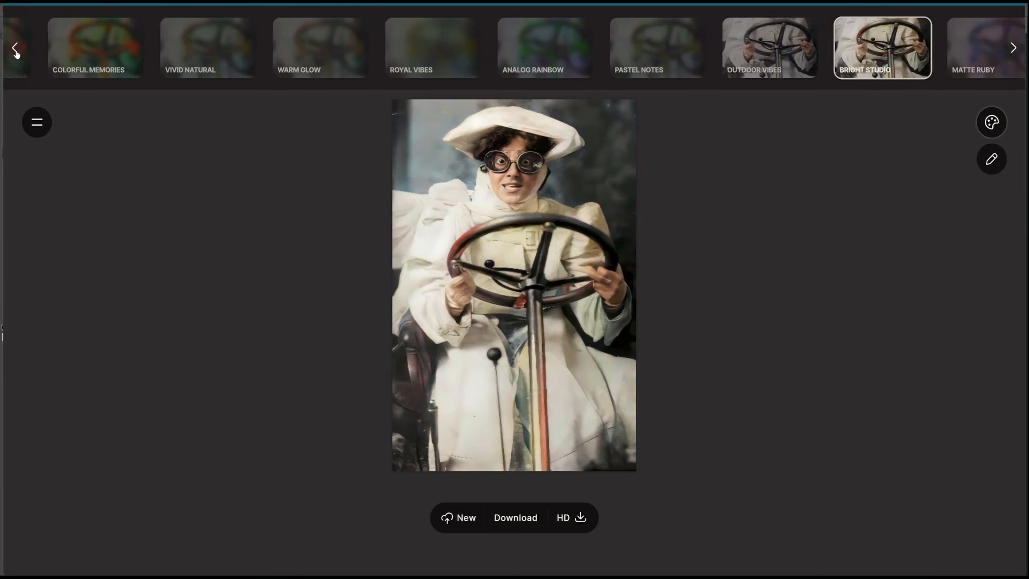
click(215, 57)
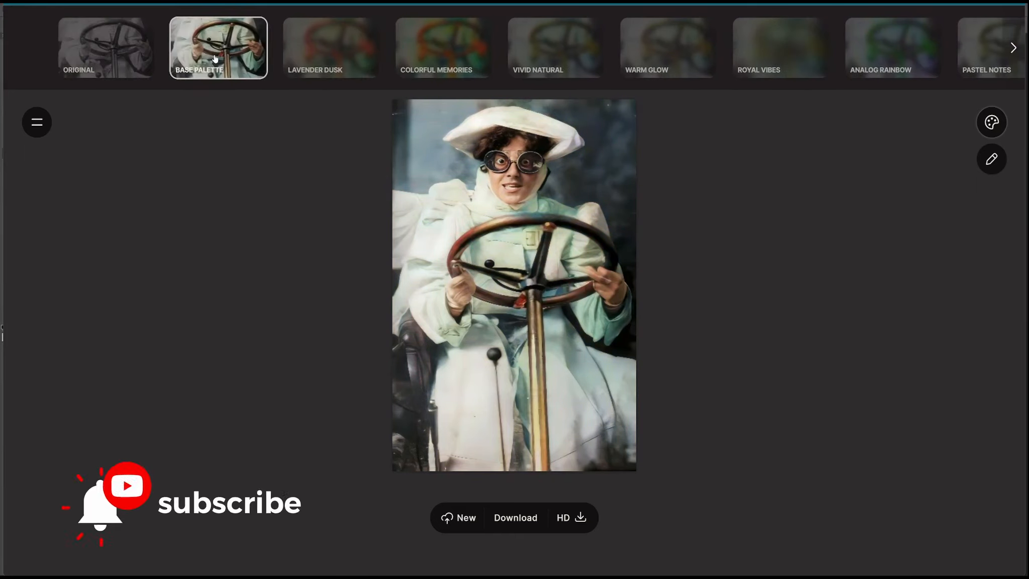
Review the Bright Studio and Ambient Historic versions again and select the Outdoor Vibes palette for the portrait
click(1013, 47)
click(176, 37)
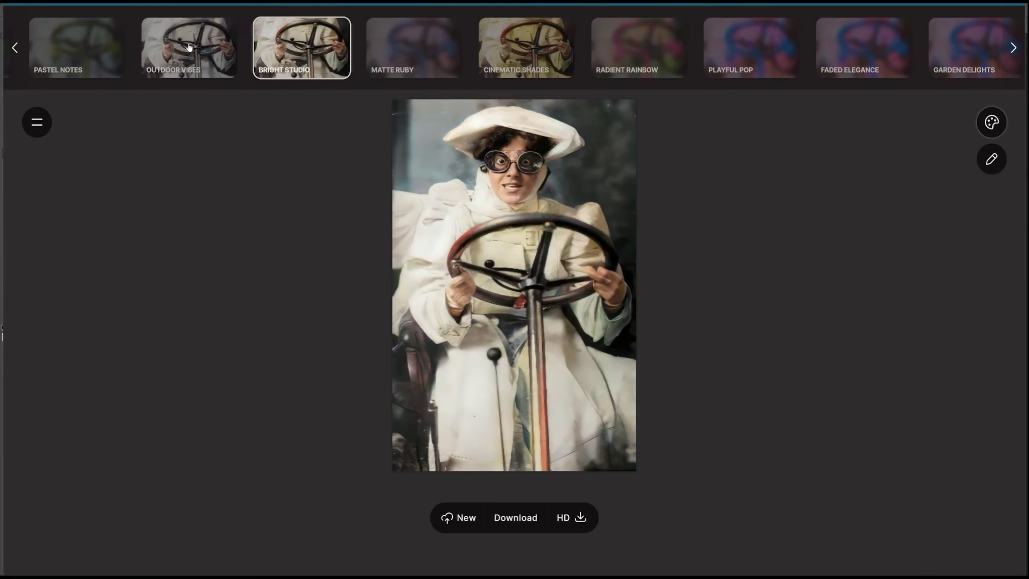
click(1012, 47)
click(951, 52)
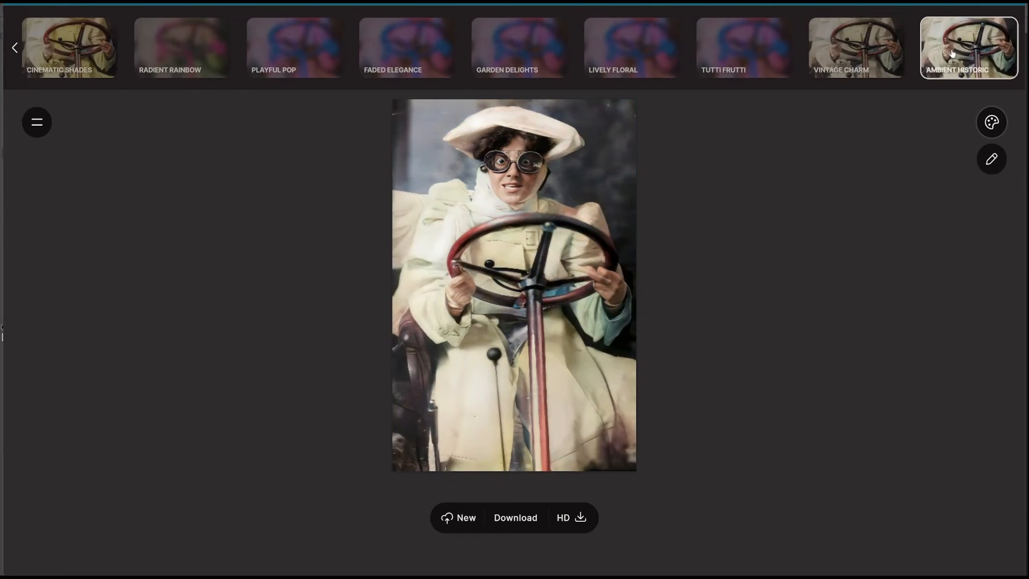
click(14, 51)
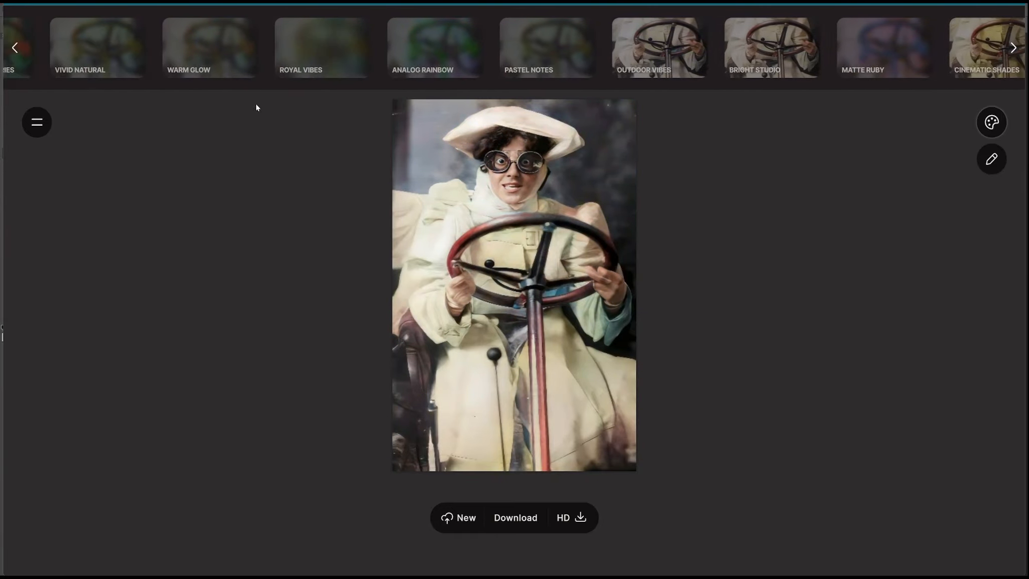
click(665, 49)
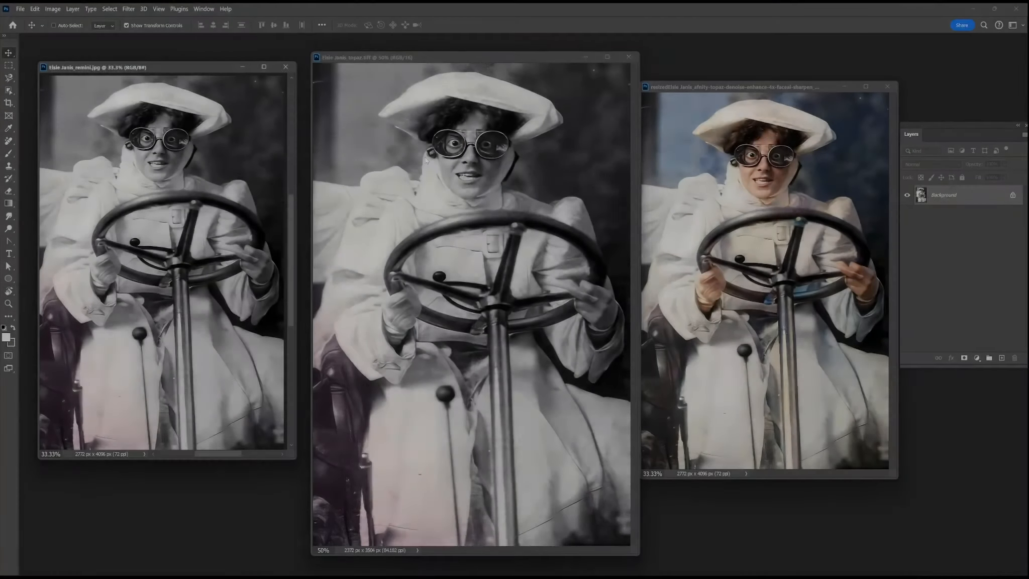
In Photoshop, copy the Topaz image into the Remini document as a new layer and close the Topaz file
drag(426, 160, 261, 194)
click(534, 233)
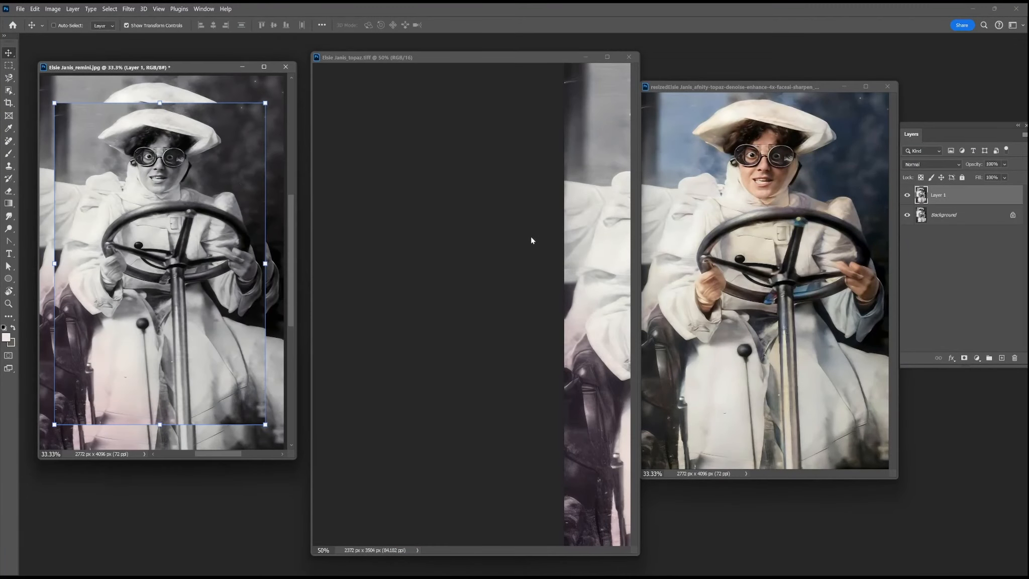
click(629, 57)
Enlarge the Remini document window, then align and scale the Topaz layer to cover the whole Remini image
drag(296, 459, 604, 527)
drag(336, 350, 319, 325)
drag(395, 427, 438, 483)
key(Return)
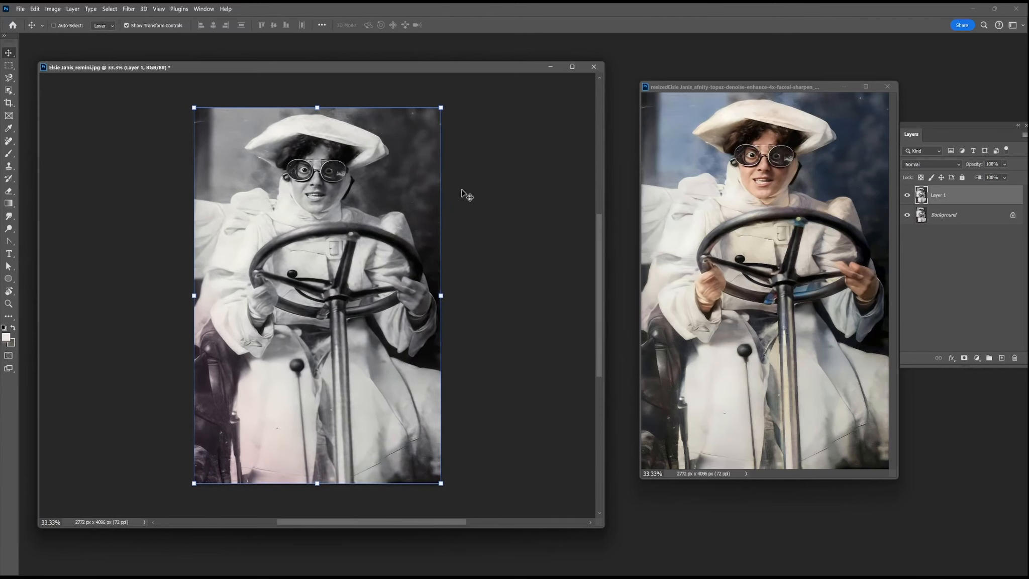
Compare the Topaz and Remini results at the woman's face, leaving Layer 1 hidden and the Background layer selected
drag(328, 165, 870, 187)
click(907, 195)
click(906, 196)
click(907, 195)
click(949, 215)
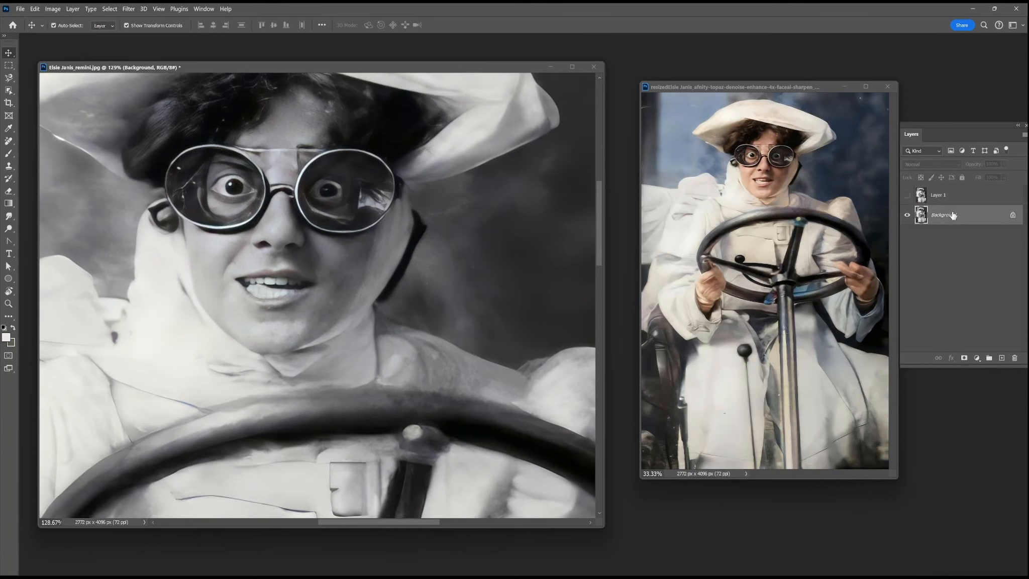
Copy the colourised image into the Remini document and align it with the black-and-white portrait
click(791, 88)
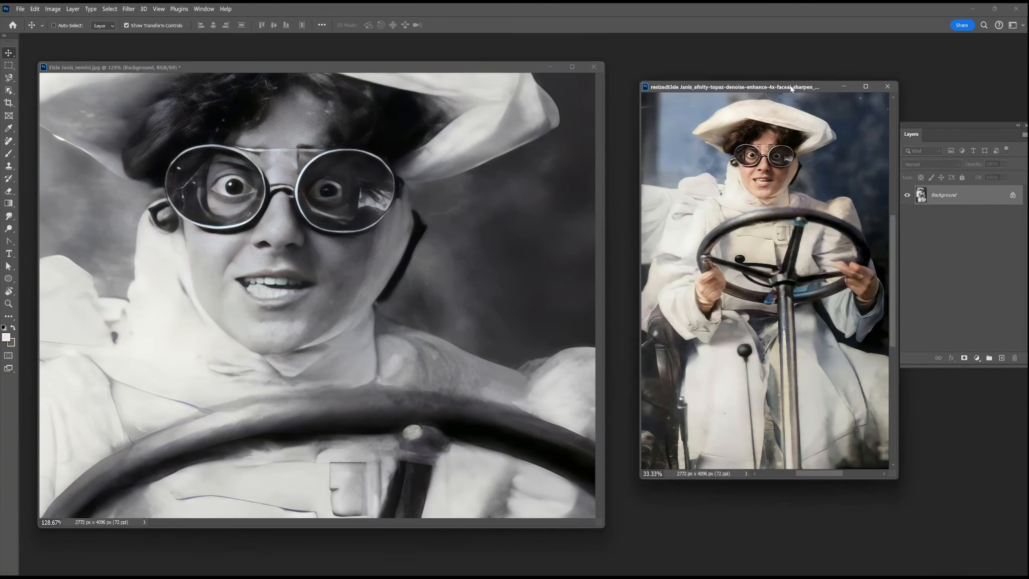
drag(730, 177, 370, 210)
scroll(371, 210, down, 1)
drag(406, 266, 394, 239)
Place the colourised layer at the top of the layer stack and set its blend mode to Color
drag(953, 215, 949, 187)
click(930, 164)
click(913, 422)
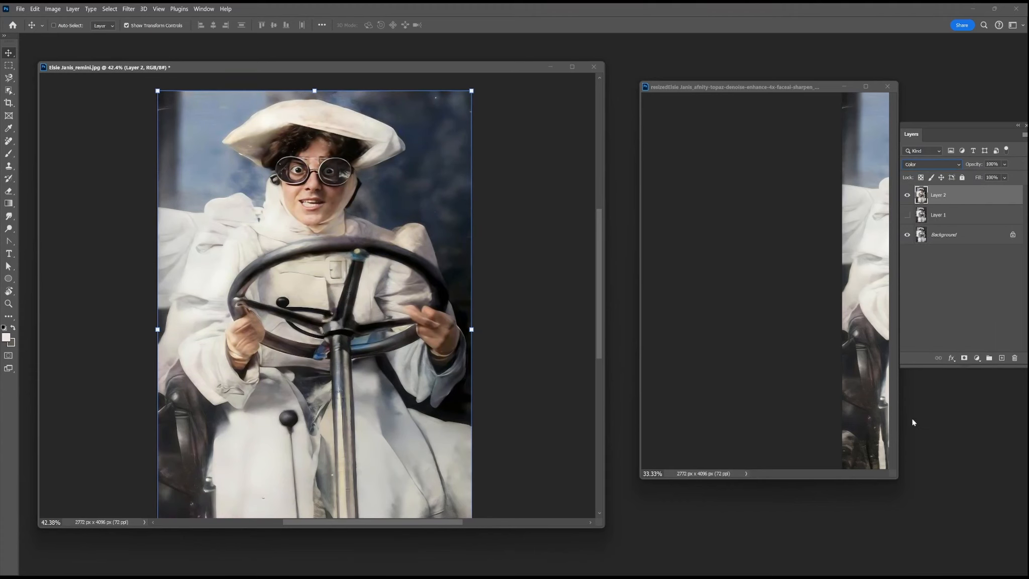
Close the colourised source file, dock the Remini document as a tab and move the Layers panel next to the image
click(887, 86)
drag(462, 68, 501, 38)
drag(941, 125, 757, 116)
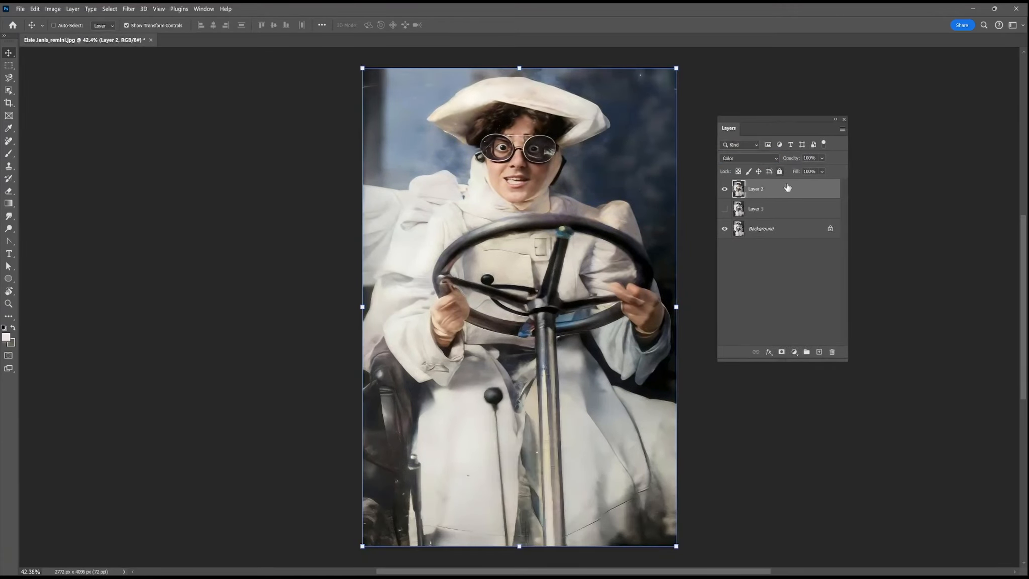
Add a Vibrance adjustment layer above the colour layer and set Vibrance to +84
click(793, 352)
click(810, 431)
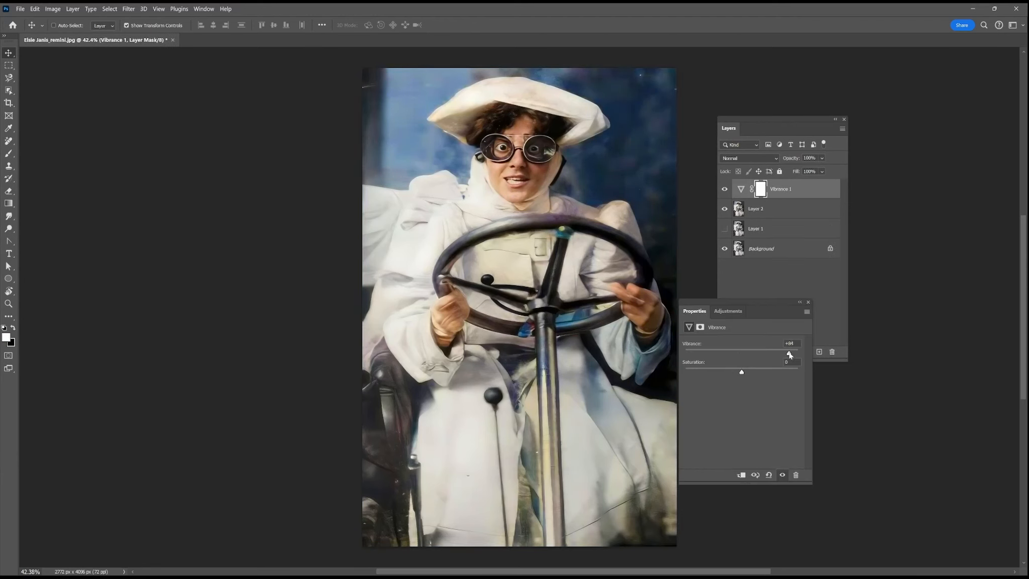
click(808, 302)
Scale the original halftone scan on the top layer to cover the entire portrait, and close its source file
drag(563, 243, 404, 243)
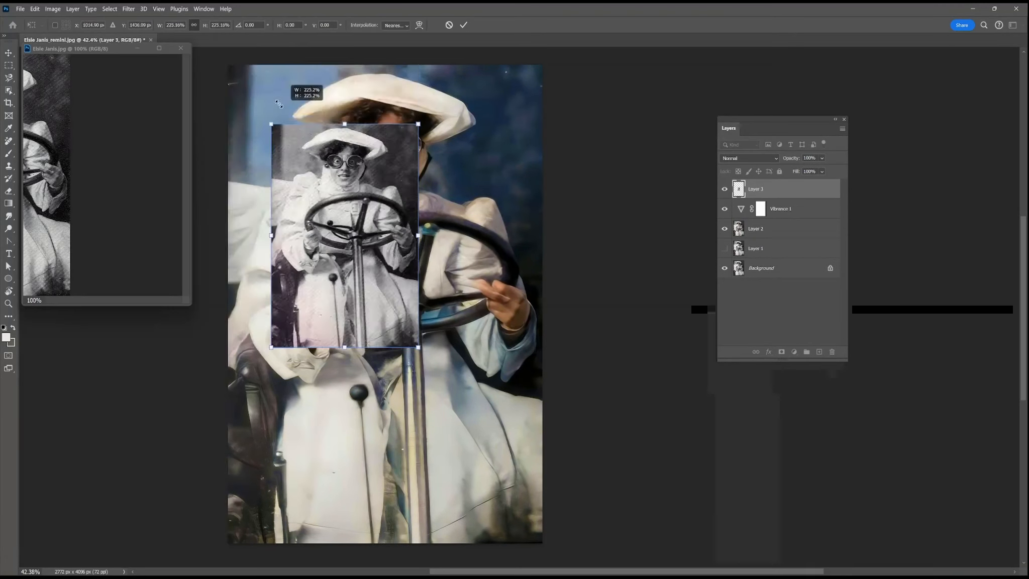
drag(271, 126, 227, 65)
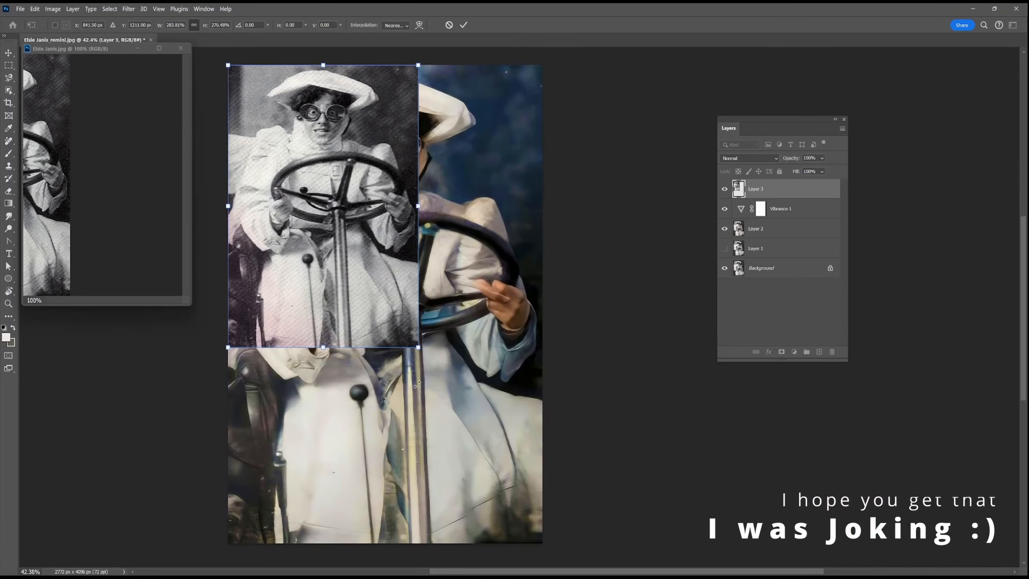
drag(419, 354, 542, 544)
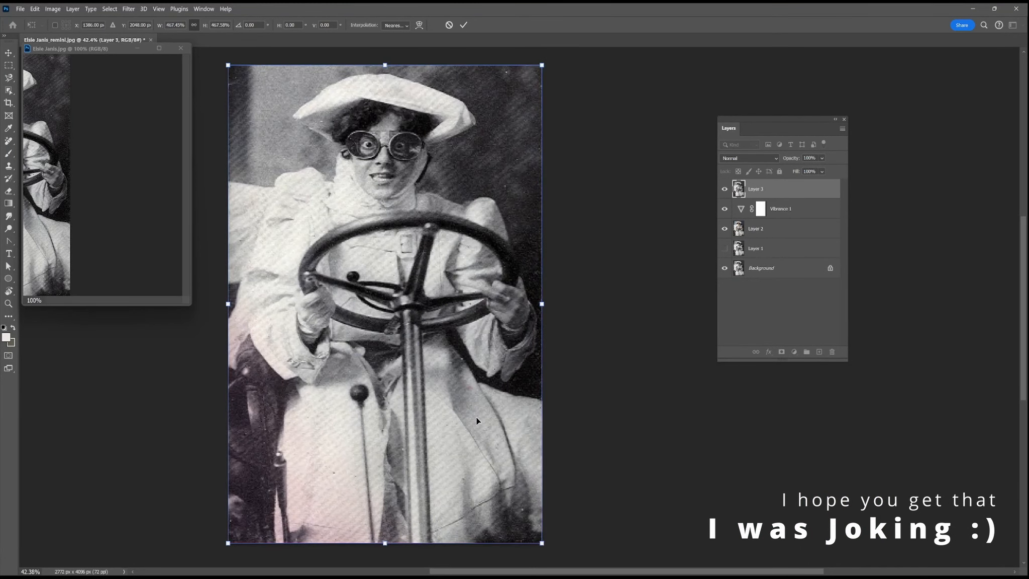
key(Return)
click(181, 49)
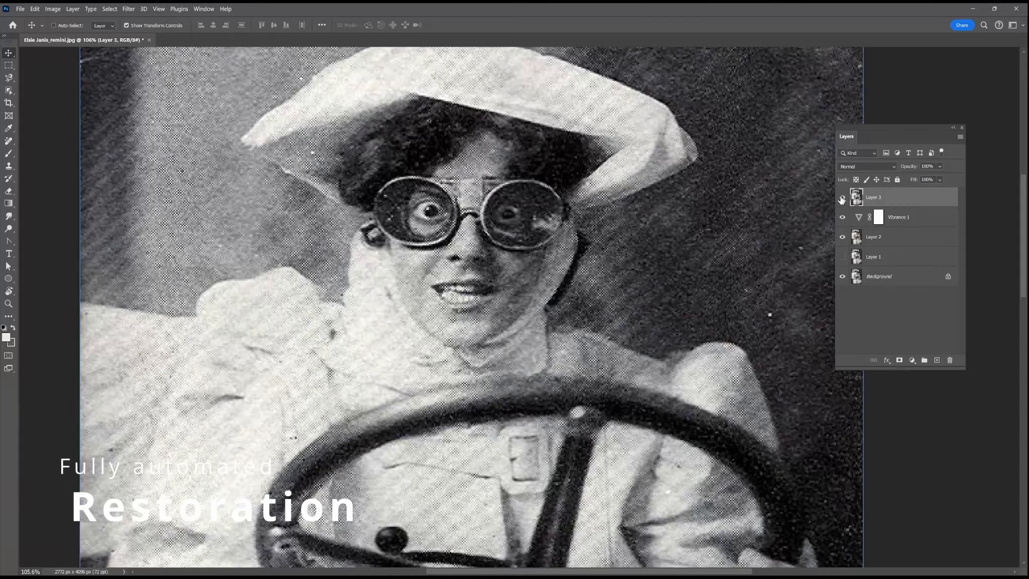
Compare the original scan with the colourised restoration by hiding and showing Layer 3
click(842, 197)
scroll(681, 236, down, 4)
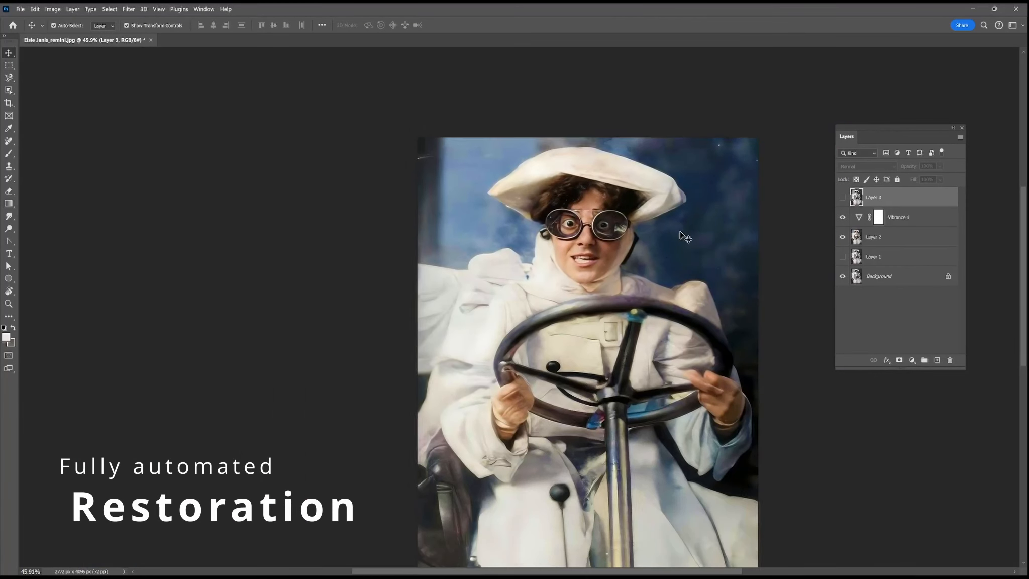
drag(680, 236, 525, 201)
click(842, 200)
click(839, 197)
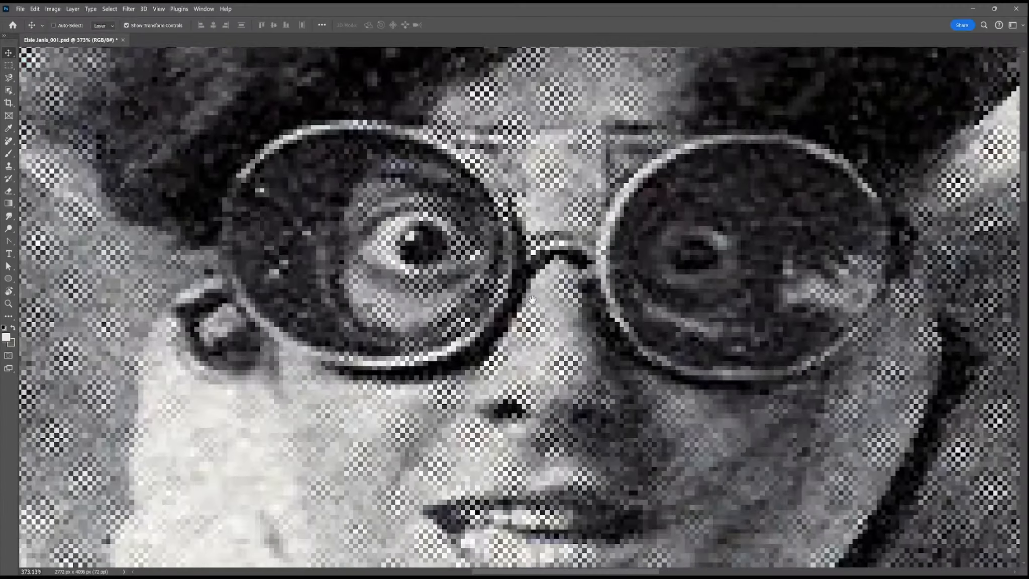
In the layered PSD, show the Layers panel, place it beside the face and hide the Original layer
drag(531, 300, 419, 329)
key(F7)
drag(939, 123, 909, 145)
click(853, 211)
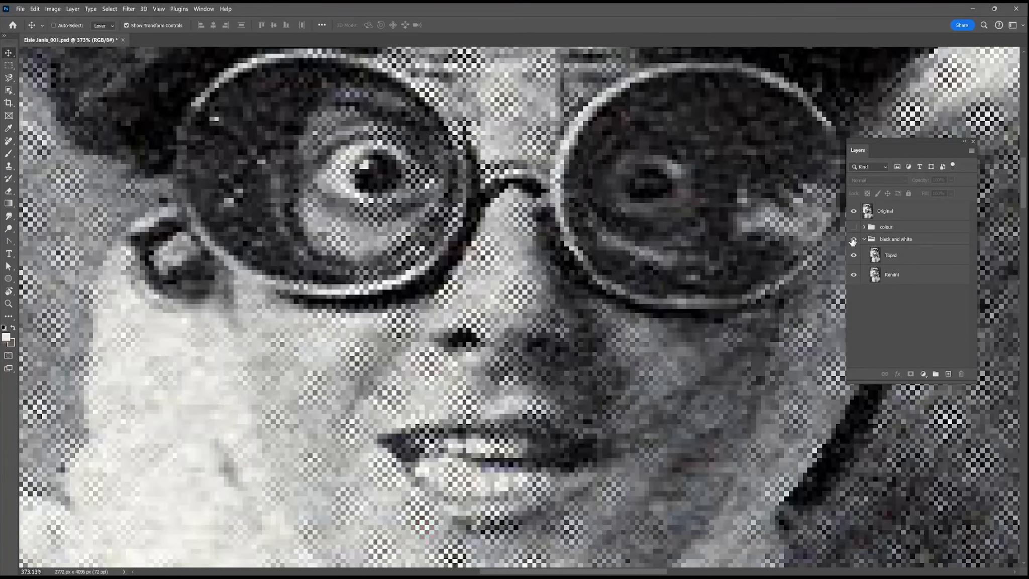
Compare the Topaz and Remini black-and-white versions around the goggles and mouth by switching the Topaz layer off and on
click(853, 255)
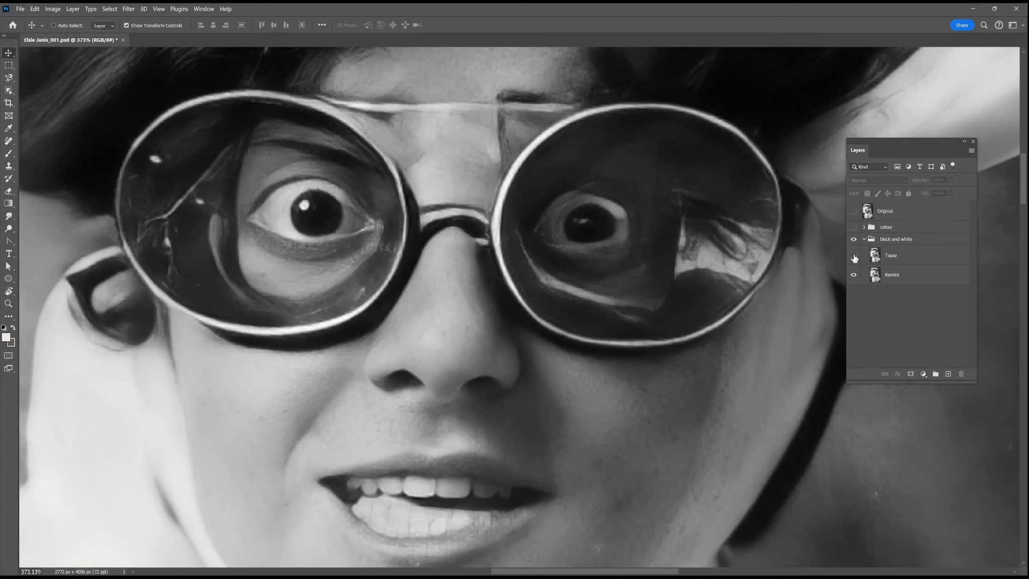
click(853, 255)
click(852, 255)
Compare the Topaz and Remini versions around the coat, belt buckle, steering wheel and hands by toggling the Topaz layer
scroll(705, 368, down, 2)
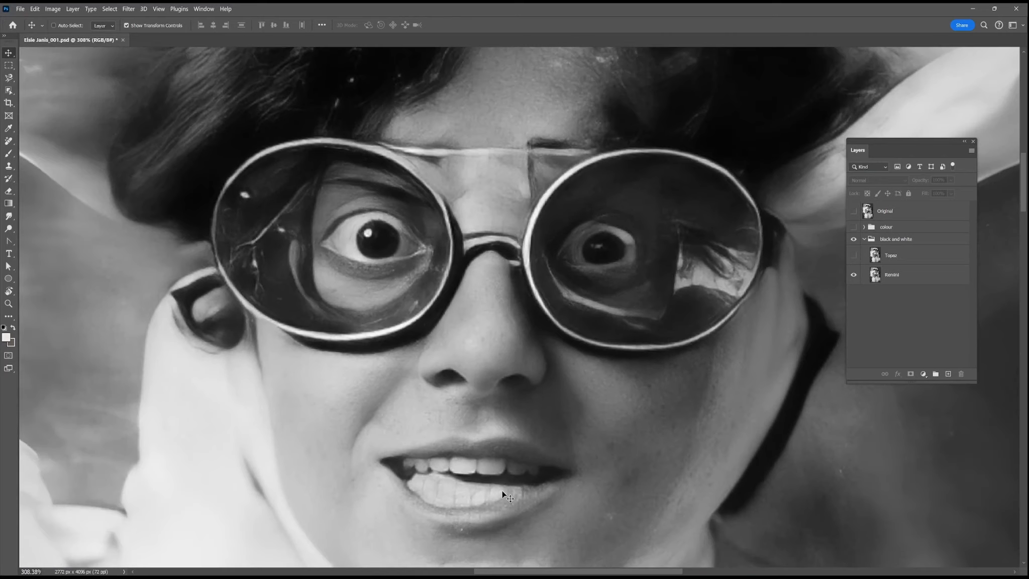
drag(732, 363, 745, 214)
drag(647, 455, 480, 207)
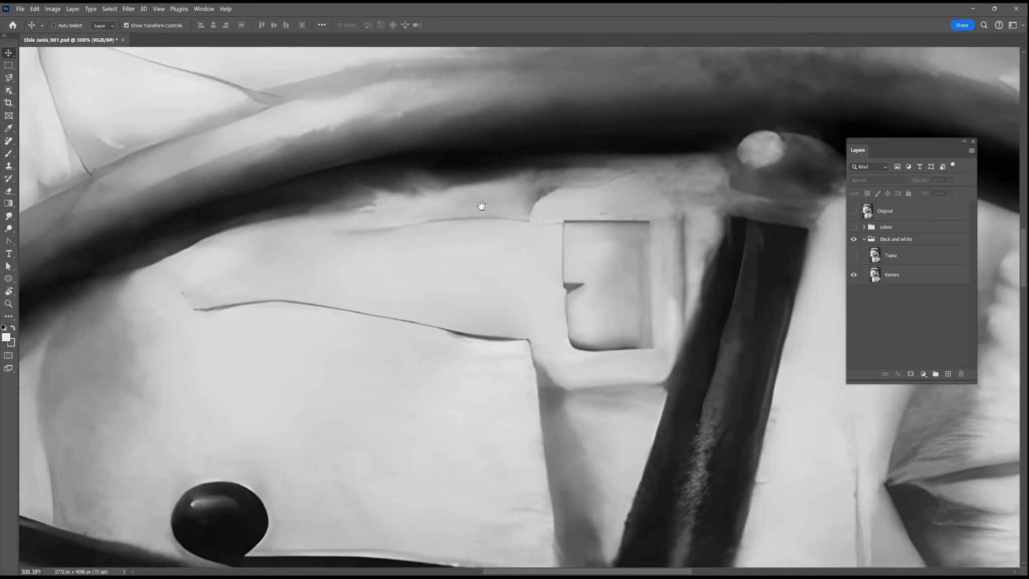
scroll(476, 346, down, 4)
drag(435, 353, 576, 276)
click(853, 255)
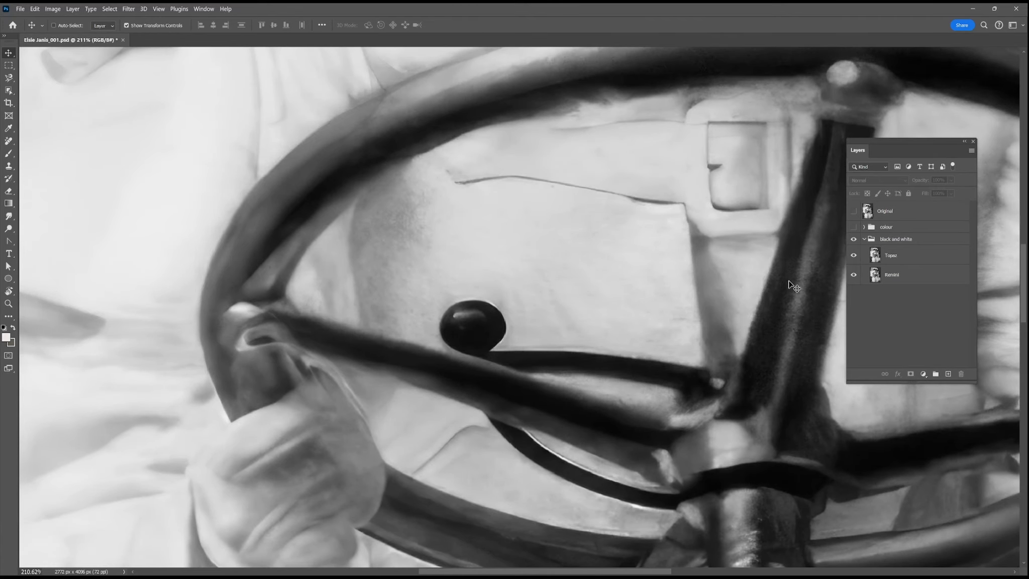
scroll(551, 275, down, 5)
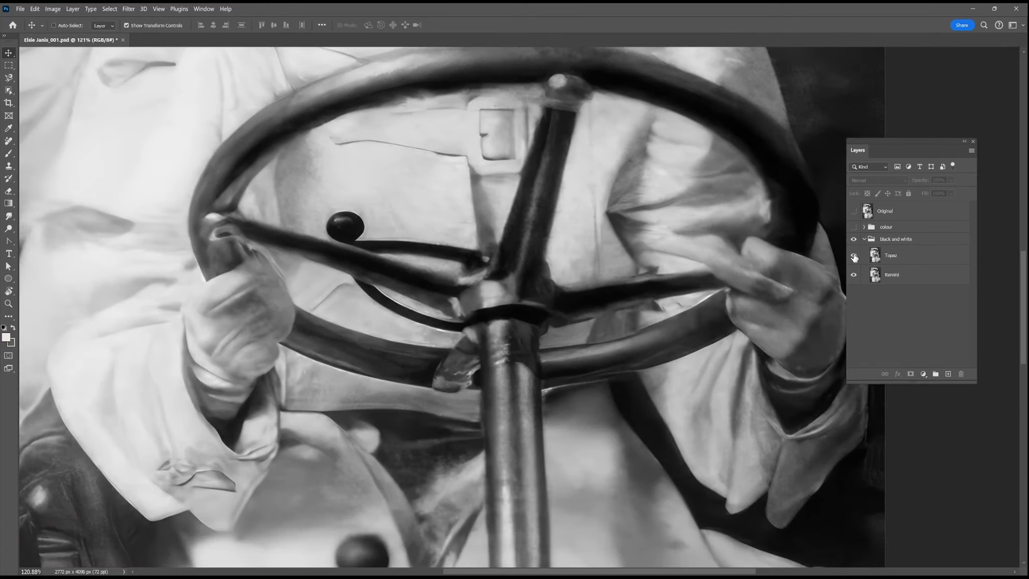
scroll(527, 481, up, 10)
scroll(649, 245, down, 10)
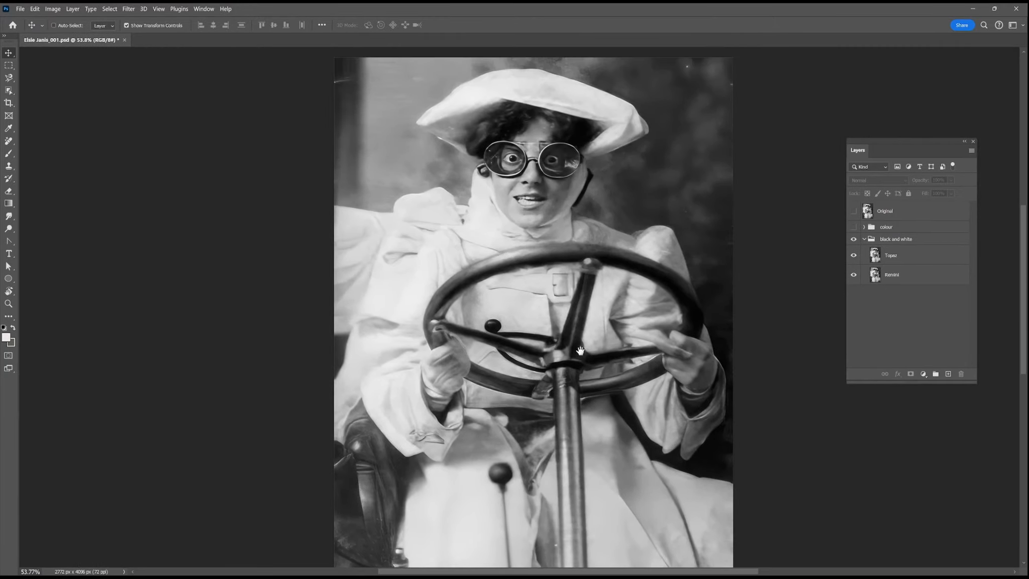
scroll(585, 319, down, 1)
click(906, 257)
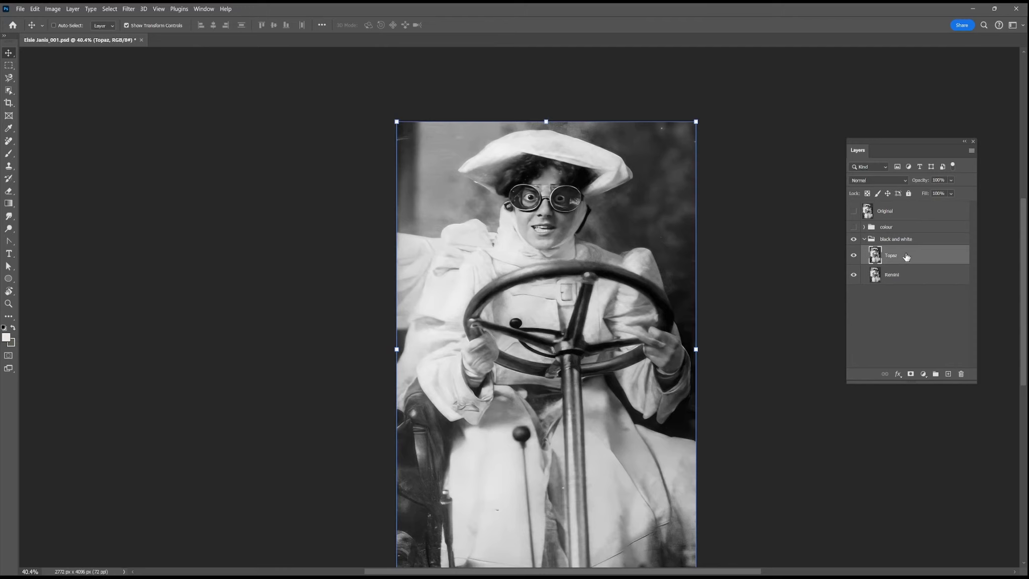
click(947, 374)
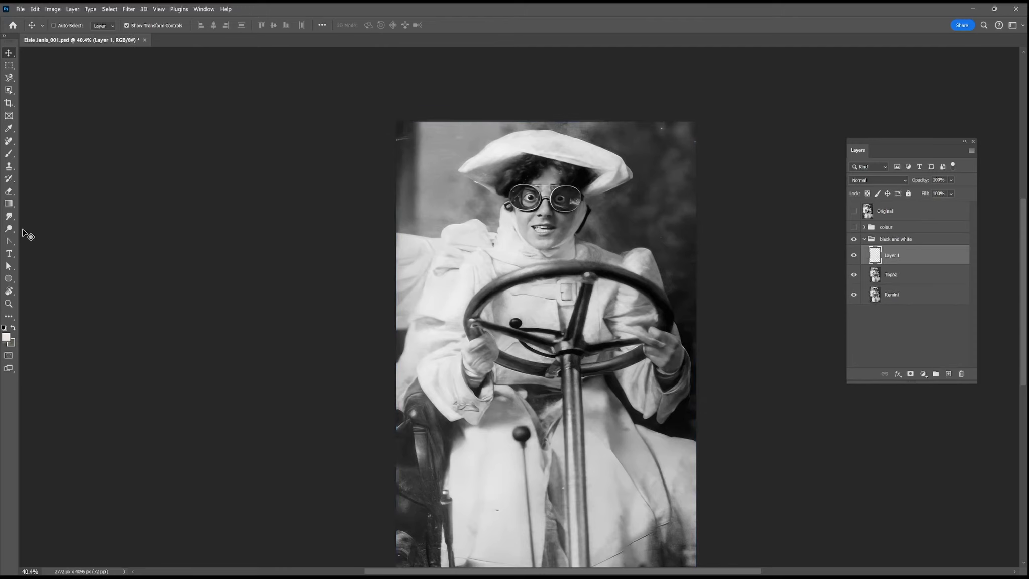
key(g)
mouse_move(543, 204)
mouse_down()
mouse_move(434, 493)
mouse_move(390, 524)
mouse_up()
drag(939, 255, 960, 373)
Move the Remini layer above Topaz and give it a layer mask inverted to black
scroll(553, 181, up, 5)
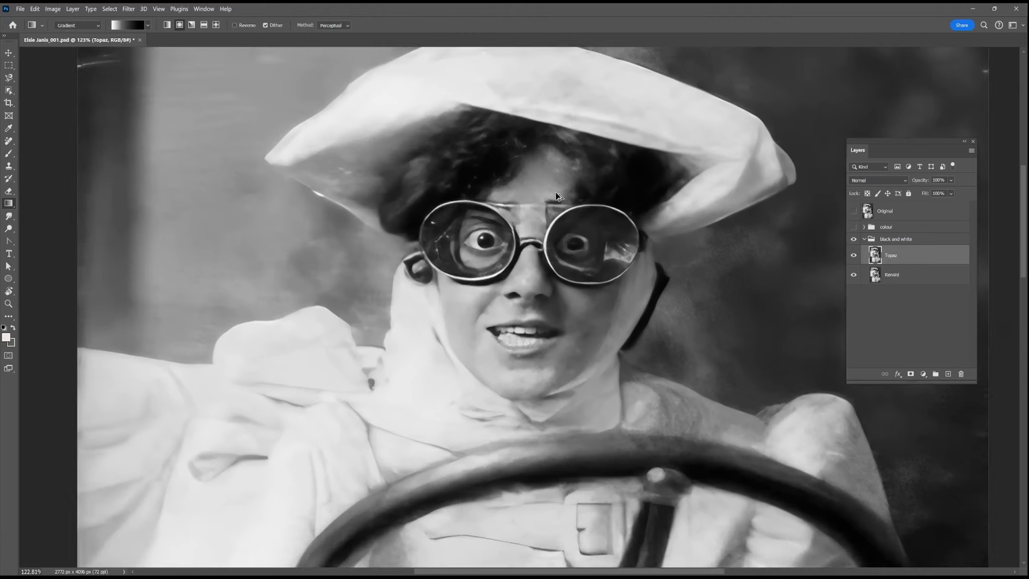
drag(888, 275, 885, 255)
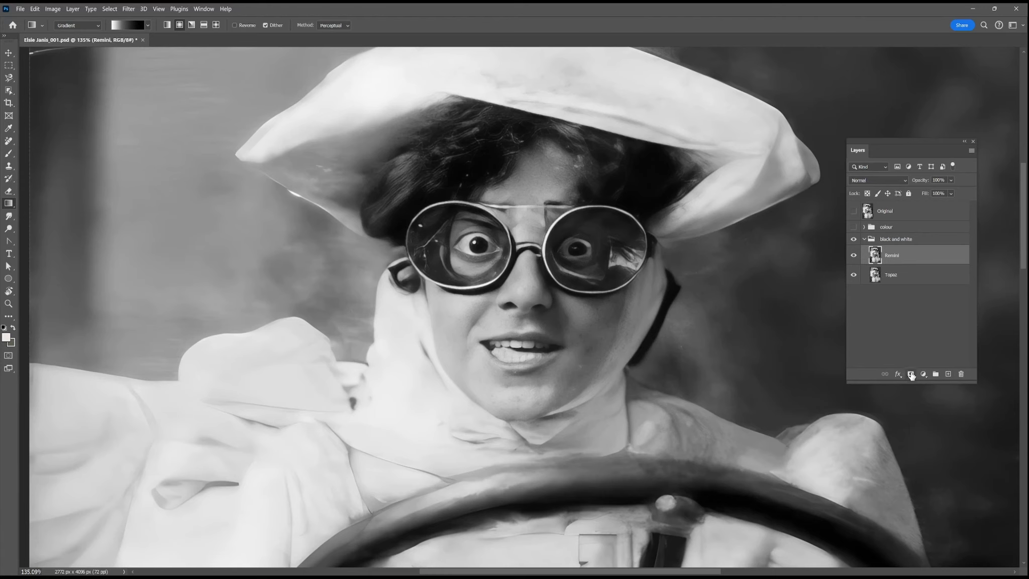
click(910, 374)
key(ctrl+i)
Paint white on the Remini mask with the Brush at 100% opacity over the goggles, face and hat
click(6, 155)
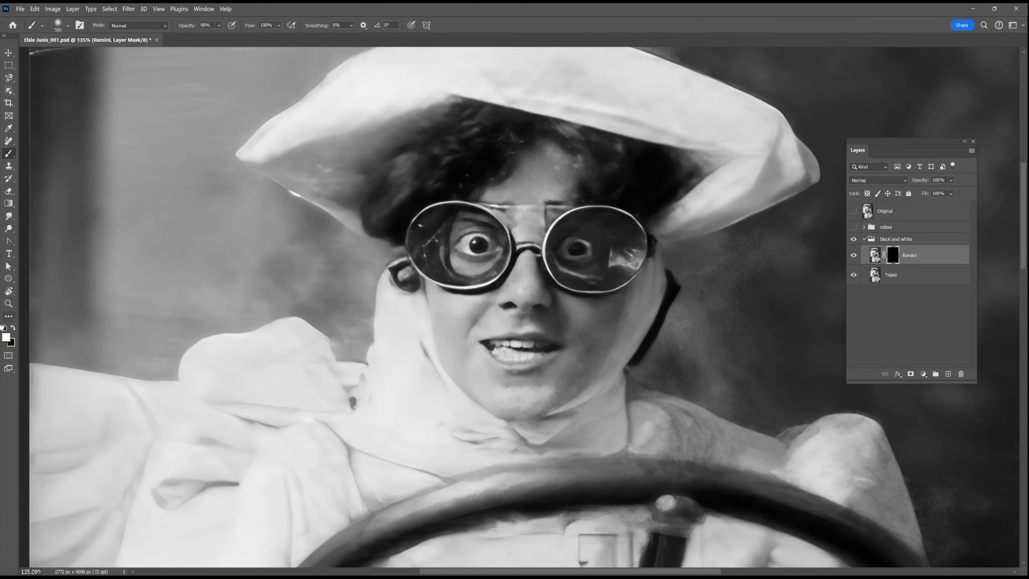
mouse_move(467, 226)
mouse_down()
mouse_move(581, 235)
mouse_move(513, 352)
mouse_move(602, 287)
mouse_move(455, 185)
mouse_move(614, 156)
mouse_move(583, 234)
mouse_up()
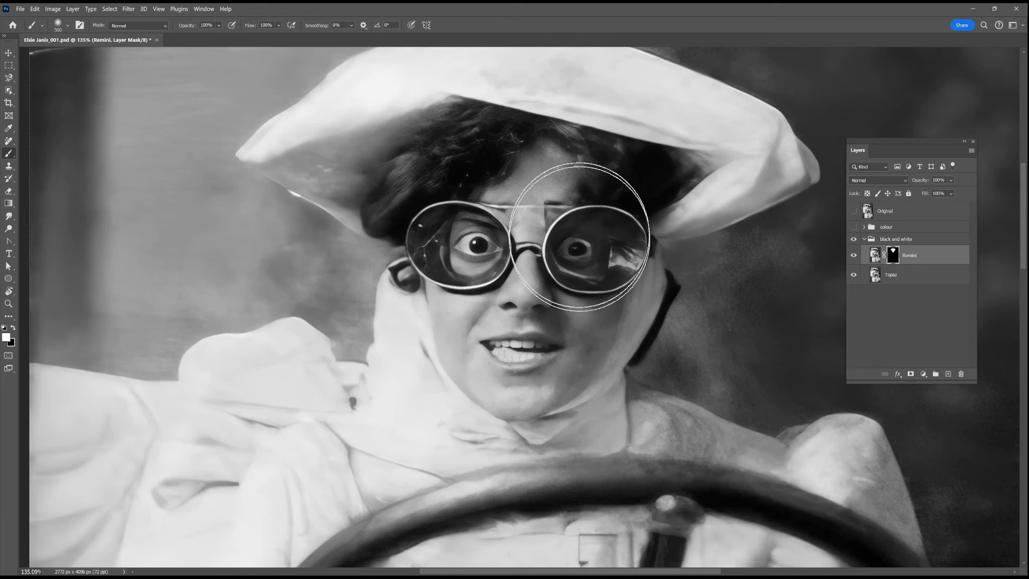
scroll(613, 354, down, 3)
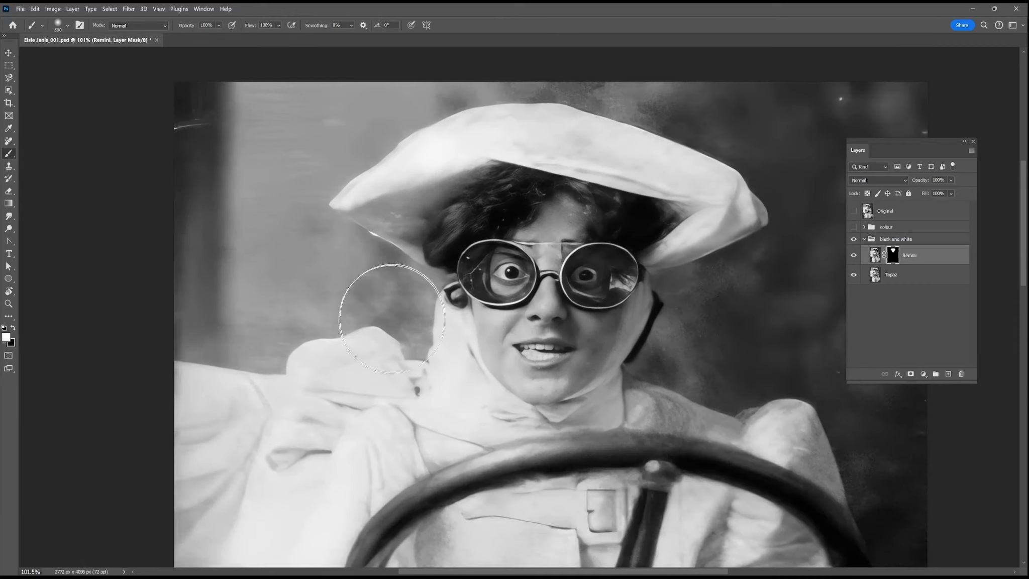
drag(688, 299, 418, 277)
mouse_move(524, 320)
mouse_down()
mouse_move(563, 136)
mouse_move(303, 77)
mouse_move(465, 172)
mouse_up()
mouse_move(567, 219)
mouse_down()
mouse_move(541, 91)
mouse_move(510, 48)
mouse_up()
Continue painting white on the Remini mask along the right side, covering the hand, sleeve and dark background beside the coat
scroll(562, 260, up, 3)
mouse_move(541, 270)
mouse_down()
mouse_move(603, 410)
mouse_move(573, 426)
mouse_move(665, 196)
mouse_up()
drag(614, 362, 620, 433)
drag(501, 534, 531, 289)
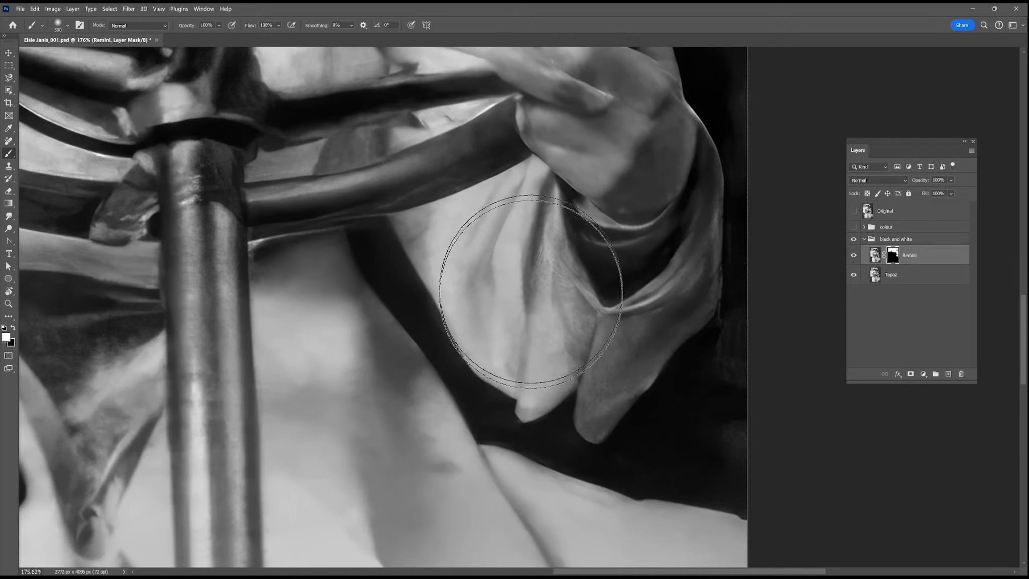
key(x)
key(x)
drag(663, 348, 618, 431)
drag(541, 388, 576, 94)
drag(623, 424, 662, 502)
drag(662, 503, 557, 306)
scroll(557, 306, down, 3)
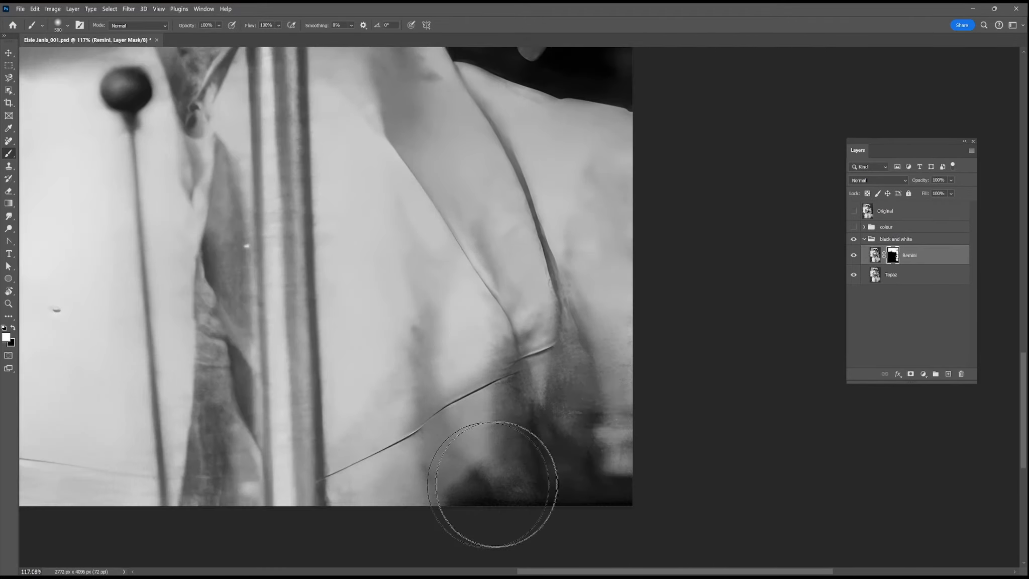
Refine the Remini mask along the skirt hem and steering column, alternating black and white paint
key(x)
drag(436, 271, 681, 259)
key(x)
mouse_move(366, 127)
mouse_down()
mouse_move(376, 202)
mouse_move(365, 104)
mouse_move(371, 377)
mouse_move(458, 292)
mouse_move(456, 383)
mouse_up()
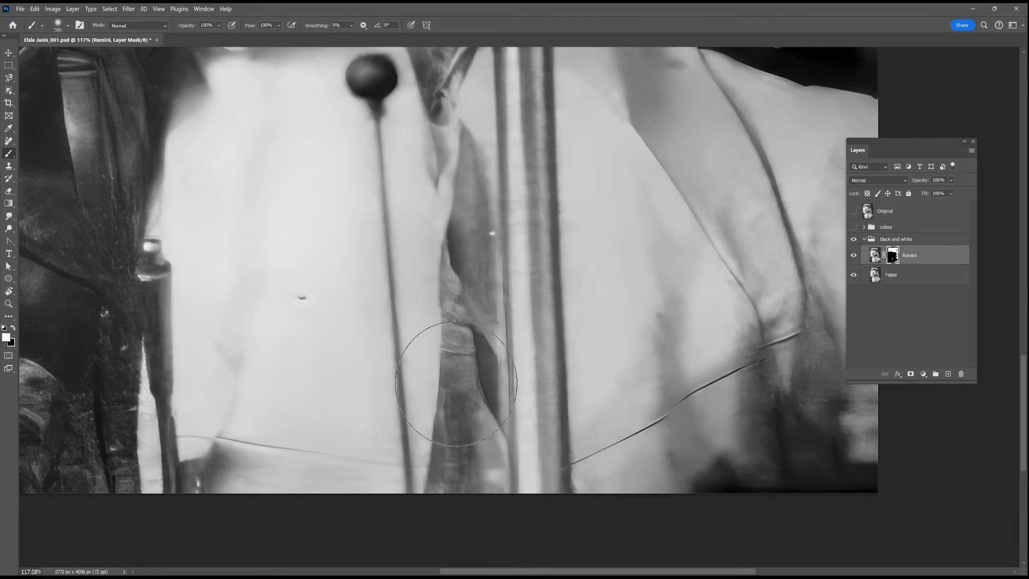
drag(206, 454, 526, 449)
Refine the Remini mask around the left-hand glove, sleeve, shoulder and backdrop, and check the blend at the collar and face
key(x)
mouse_move(378, 447)
mouse_down()
mouse_move(368, 308)
mouse_move(404, 190)
mouse_move(343, 470)
mouse_up()
drag(338, 189, 369, 421)
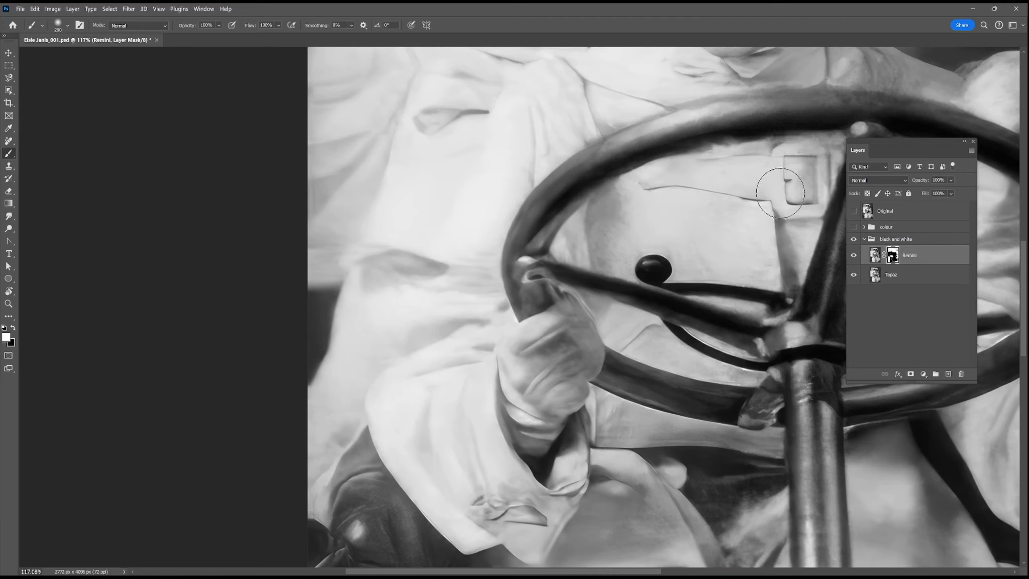
drag(346, 223, 392, 374)
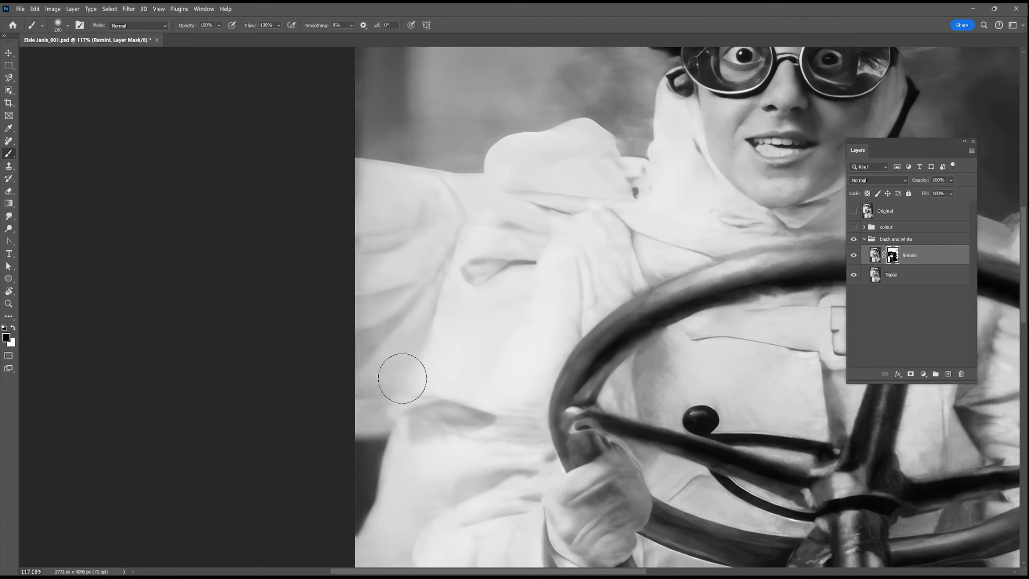
drag(451, 174, 442, 331)
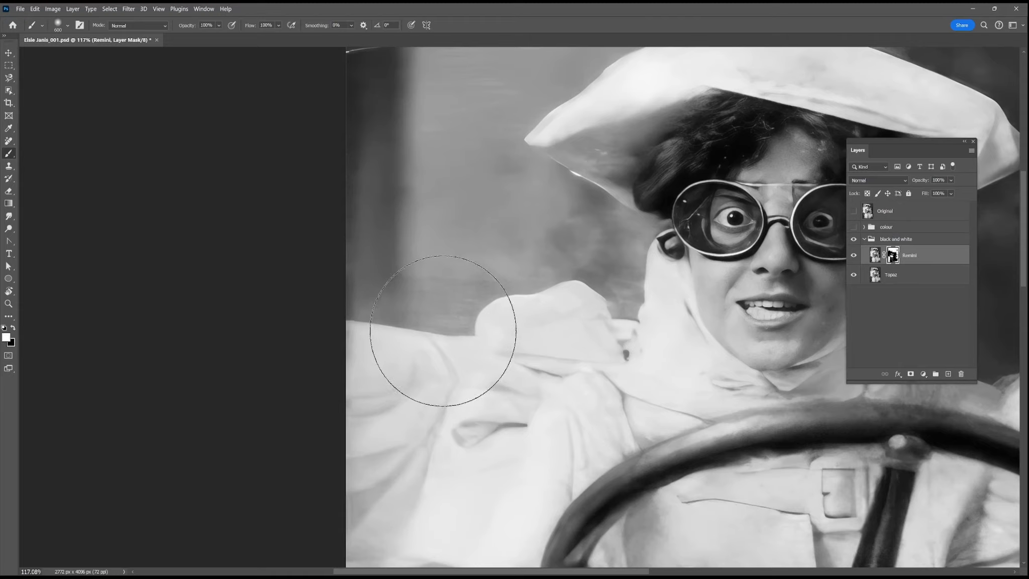
scroll(528, 296, down, 3)
drag(504, 286, 332, 244)
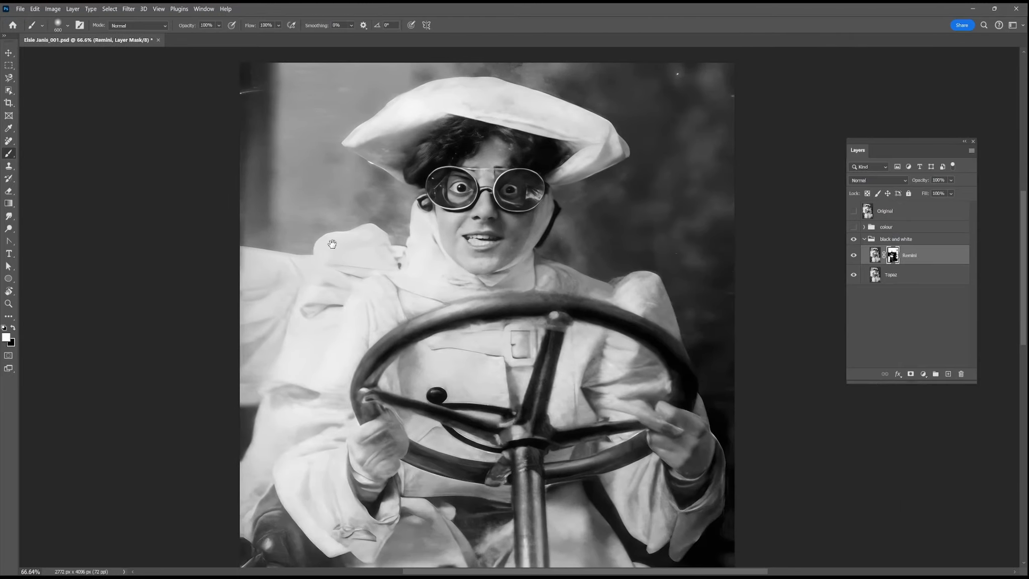
scroll(559, 292, up, 5)
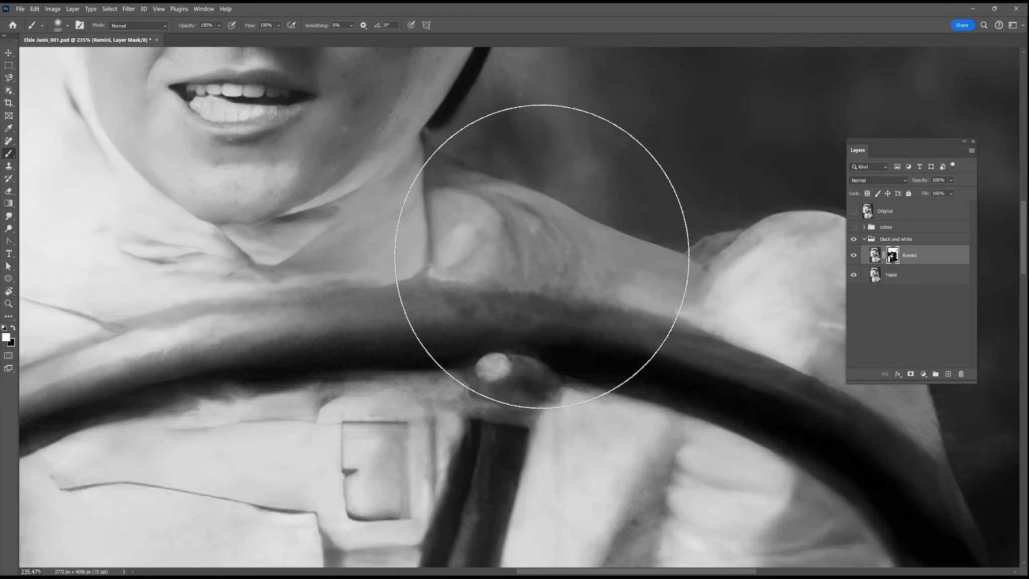
drag(501, 291, 611, 478)
drag(496, 264, 577, 415)
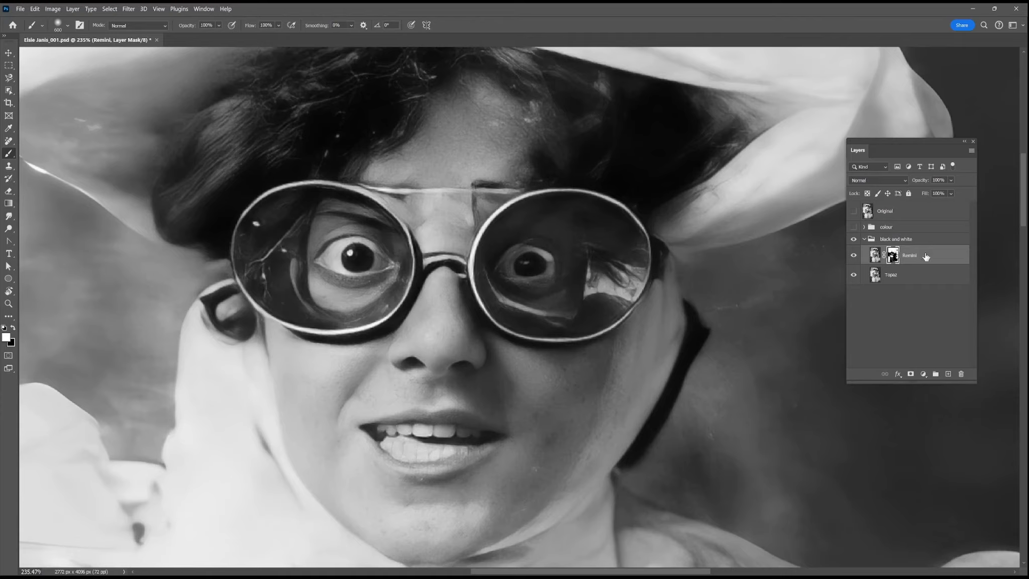
Add a new layer above Remini and clean marks around the hat and backdrop with the Remove tool, sampling all layers
key(ctrl+0)
click(10, 143)
scroll(511, 157, up, 7)
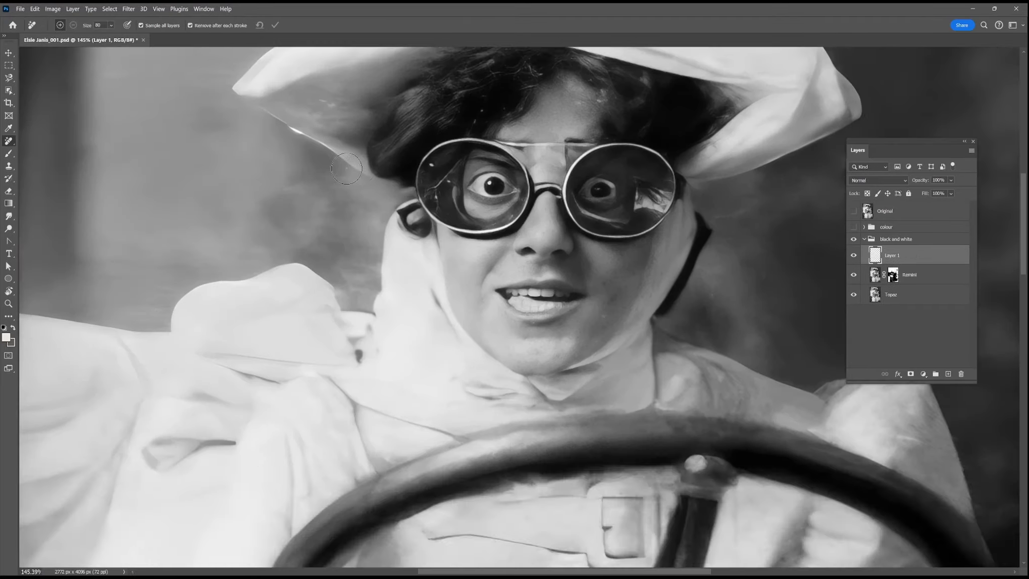
drag(511, 156, 511, 254)
drag(370, 252, 365, 269)
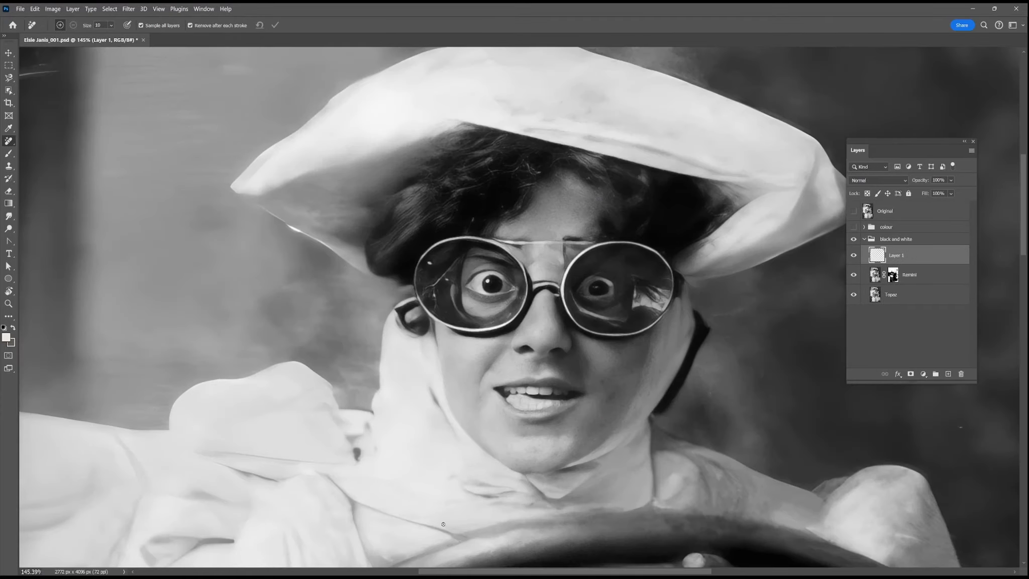
scroll(700, 307, down, 2)
drag(794, 417, 560, 277)
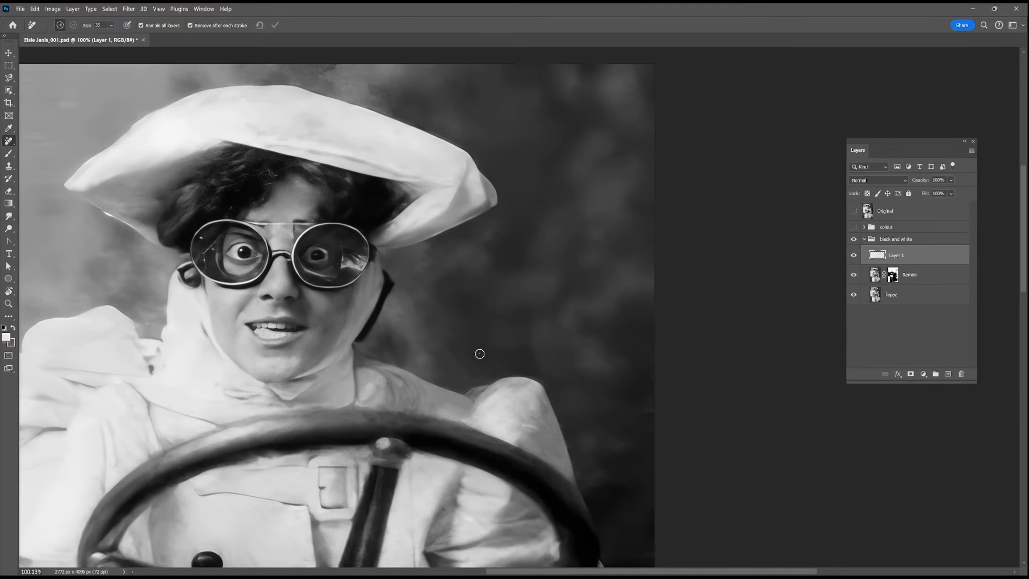
Remove the remaining specks and scratches across the background, coat and skirt on the new retouching layer
drag(480, 354, 523, 174)
drag(627, 495, 709, 113)
click(453, 399)
drag(453, 399, 461, 300)
drag(143, 400, 370, 424)
click(335, 463)
drag(441, 232, 498, 509)
drag(691, 162, 694, 427)
drag(487, 85, 476, 198)
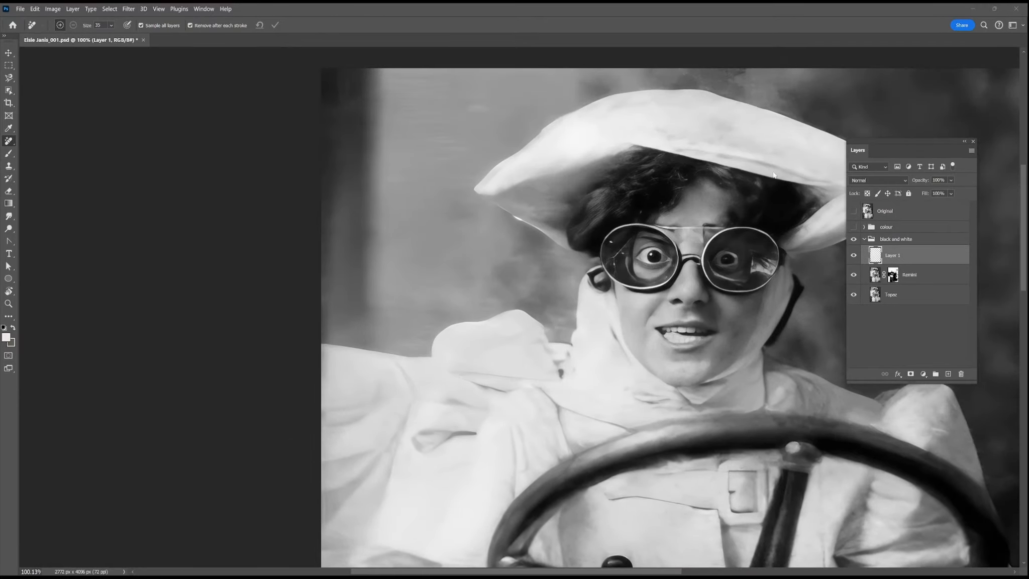
Duplicate the Layer 1, Remini and Topaz layers and merge the copies into one layer
shift+click(915, 297)
drag(915, 299, 948, 374)
right_click(924, 259)
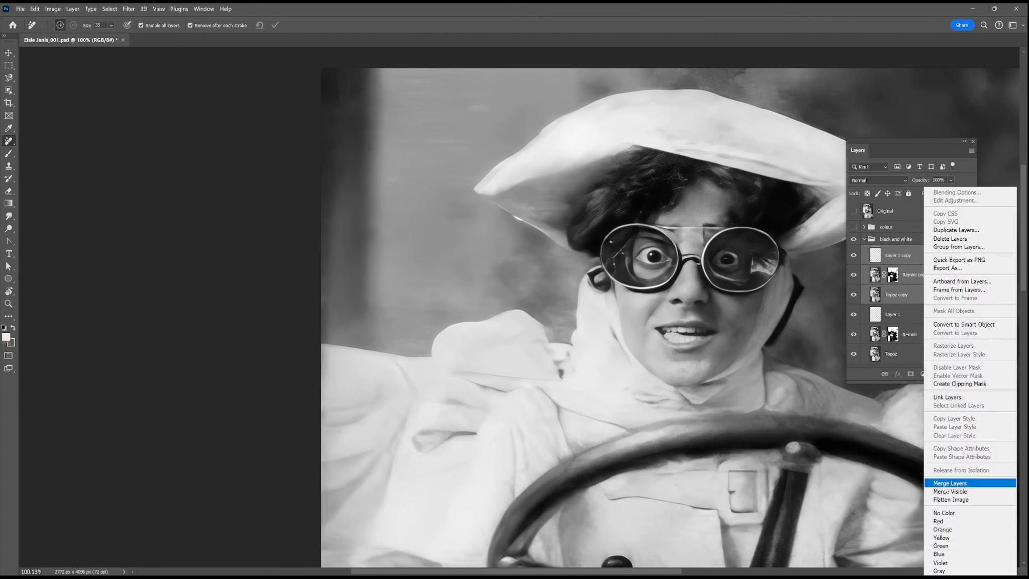
click(948, 483)
Apply a Gaussian Blur with a 4.9-pixel radius to the merged copy and hide it behind a black layer mask
click(128, 8)
mouse_move(150, 122)
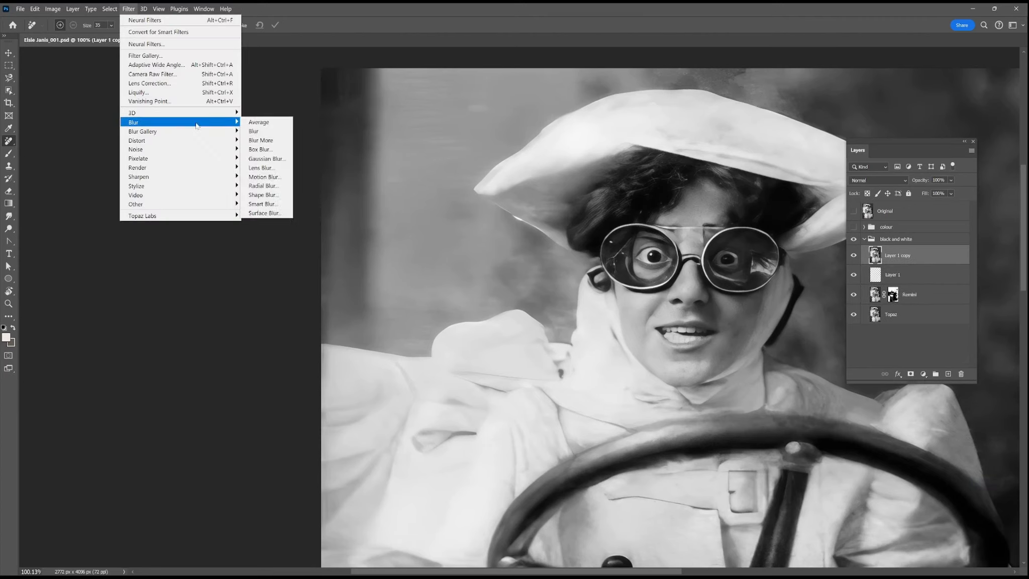
click(266, 159)
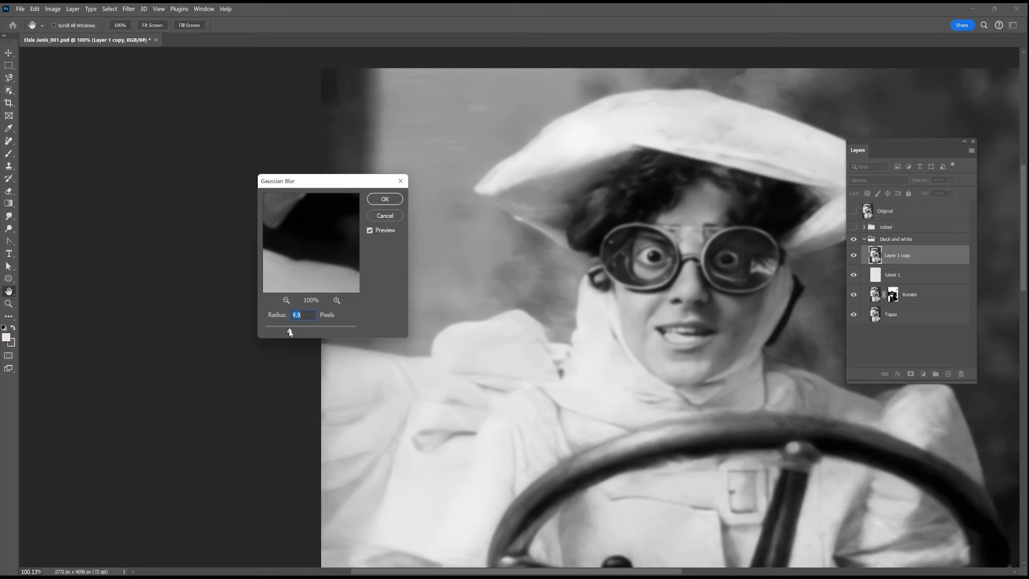
key(Return)
key(j)
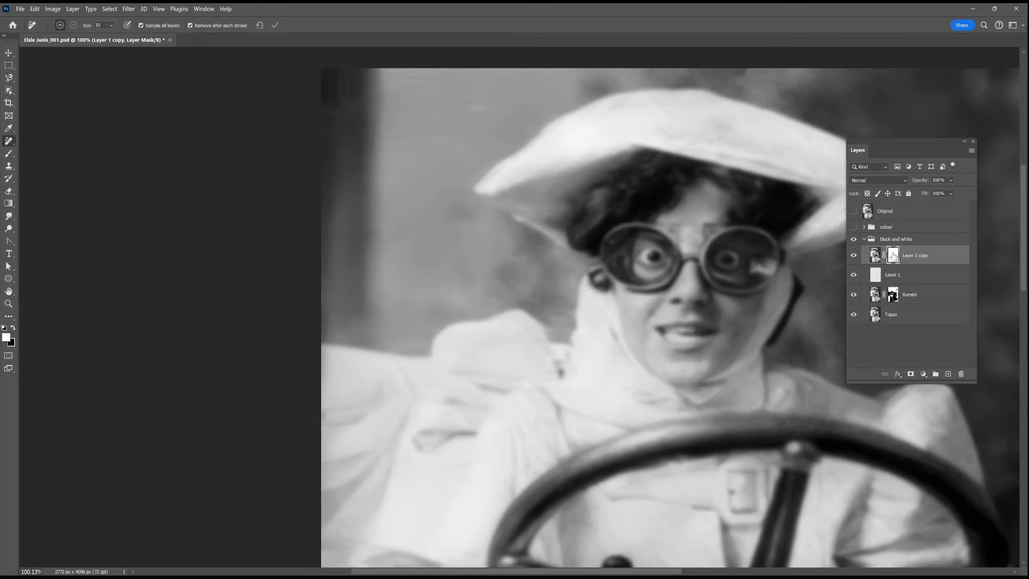
key(ctrl+i)
Paint the blur into the streaky background left of the hat and shoulder on the mask, using a smaller soft brush
scroll(428, 115, up, 6)
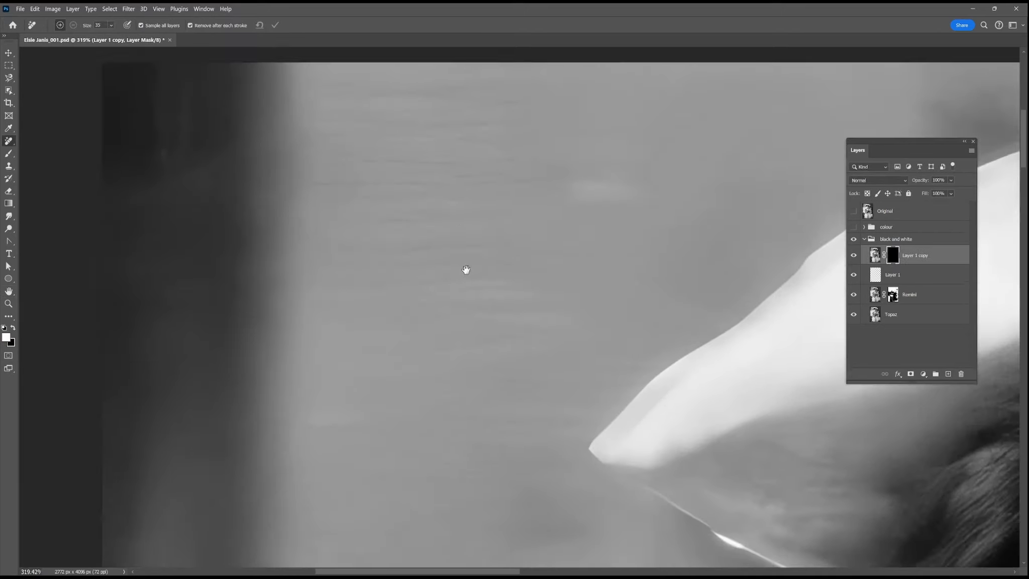
drag(464, 393, 402, 339)
key(b)
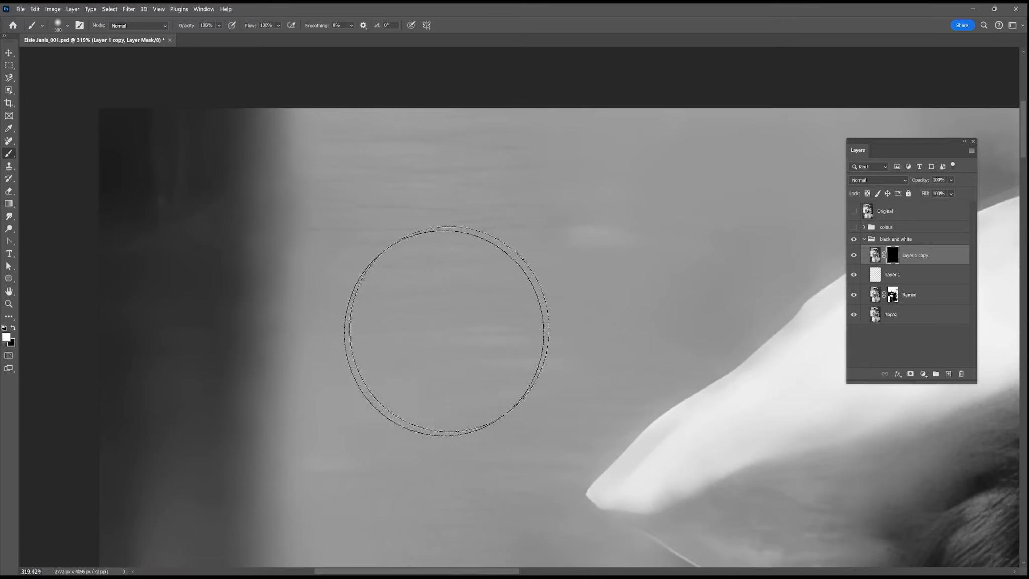
key(bracketleft)
key(bracketleft)
key(bracketleft)
drag(428, 346, 510, 363)
drag(395, 426, 387, 282)
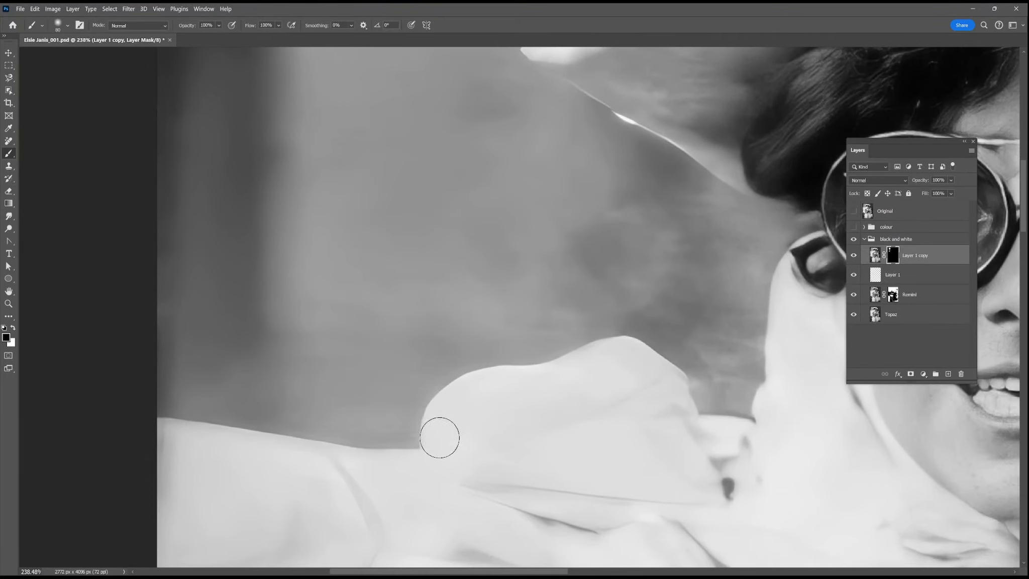
drag(609, 372, 151, 452)
Paint the blur into the streaky background left of the hat and down the side behind the shoulder and sleeve on the Layer 1 copy mask
drag(904, 397, 666, 413)
scroll(533, 377, down, 5)
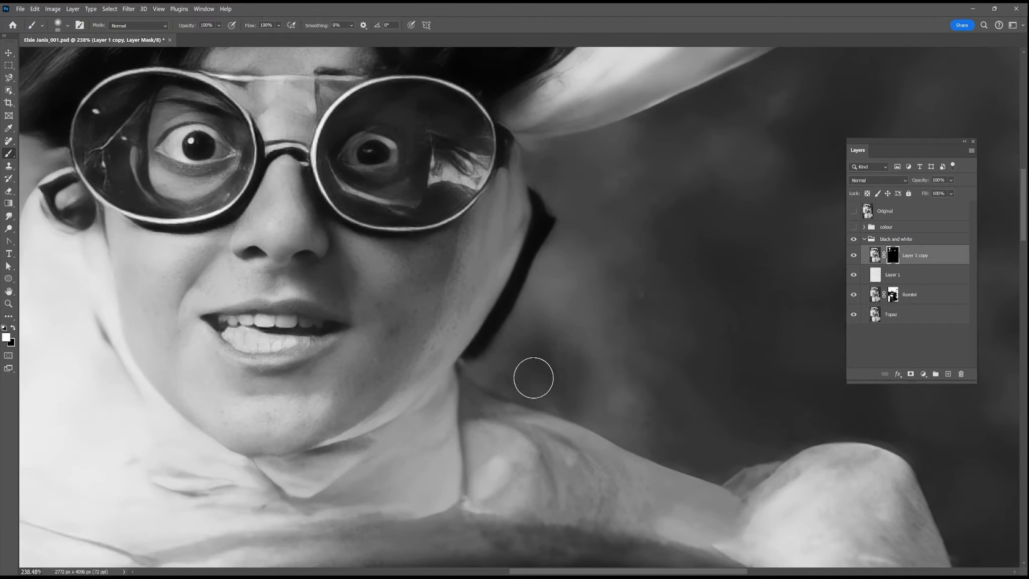
drag(599, 327, 352, 512)
drag(608, 527, 688, 101)
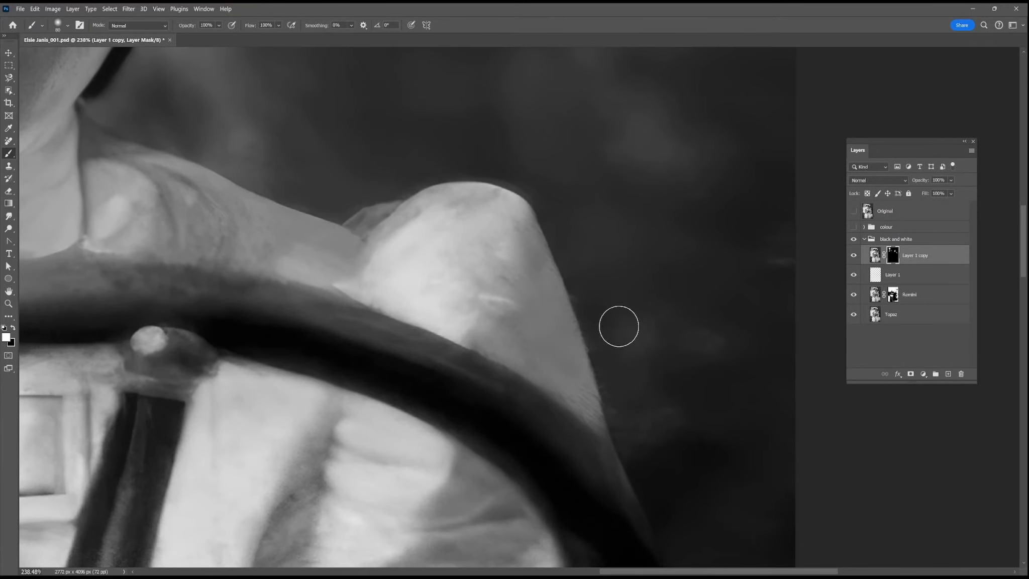
drag(724, 477, 702, 111)
drag(683, 374, 729, 164)
drag(772, 456, 739, 372)
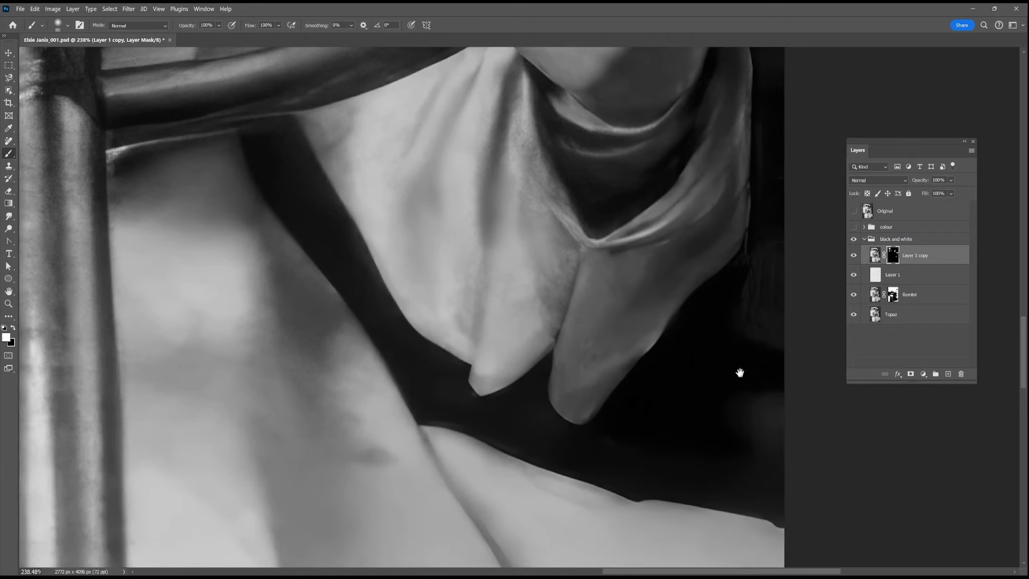
drag(750, 453, 717, 307)
drag(731, 512, 714, 268)
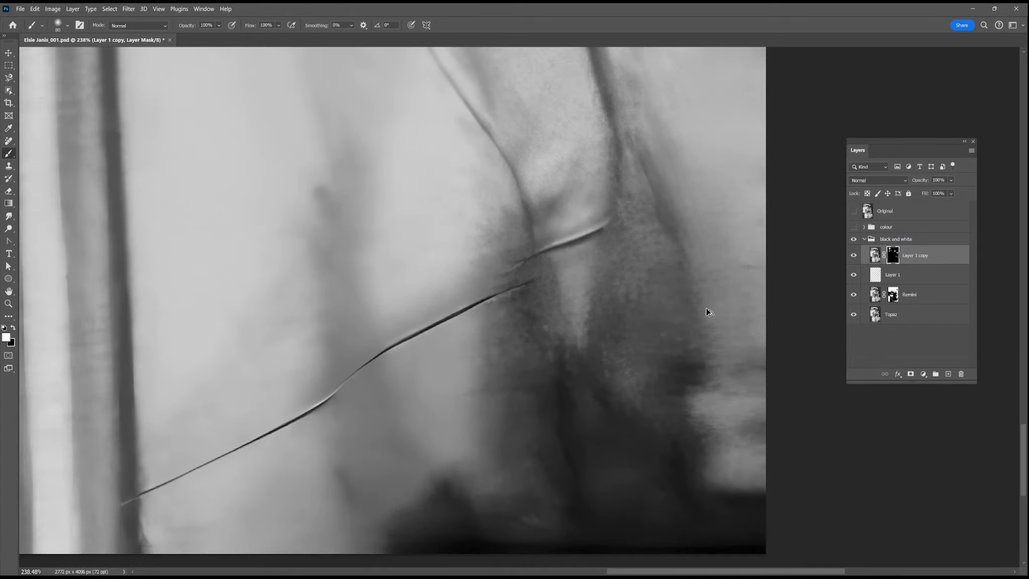
Paint the blur softly into the lower coat and skirt on the mask with a much larger brush at 42% opacity
scroll(698, 308, down, 6)
key(])
key(])
key(])
key(])
key(])
key(])
key(])
key(])
click(215, 42)
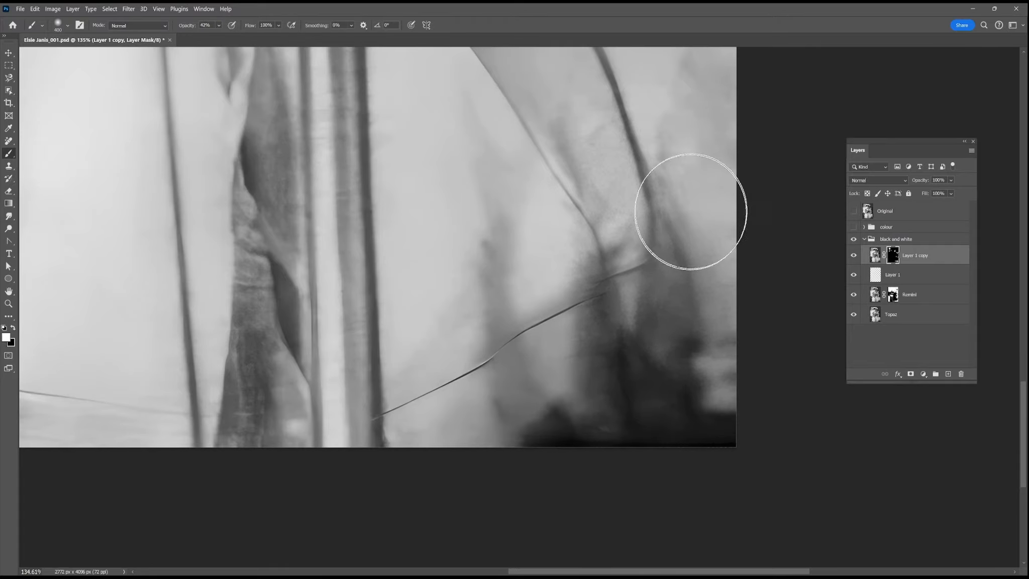
drag(248, 306, 565, 307)
drag(308, 358, 543, 353)
drag(367, 422, 295, 284)
drag(302, 223, 279, 373)
scroll(268, 233, down, 5)
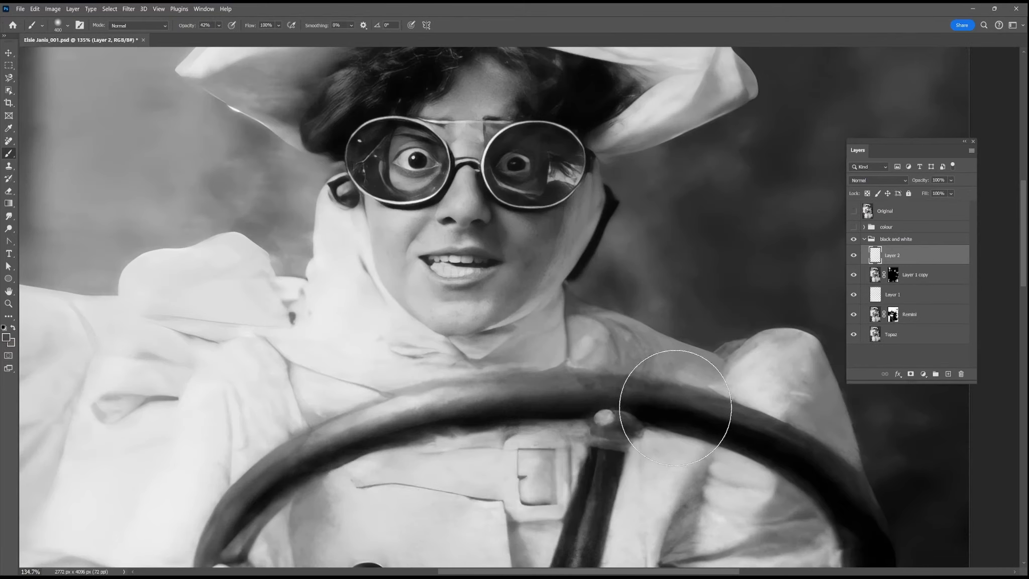
On Layer 2, paint sampled tones with a small soft brush where the steering wheel's left spoke meets the rim
key(bracketleft)
key(bracketleft)
key(bracketleft)
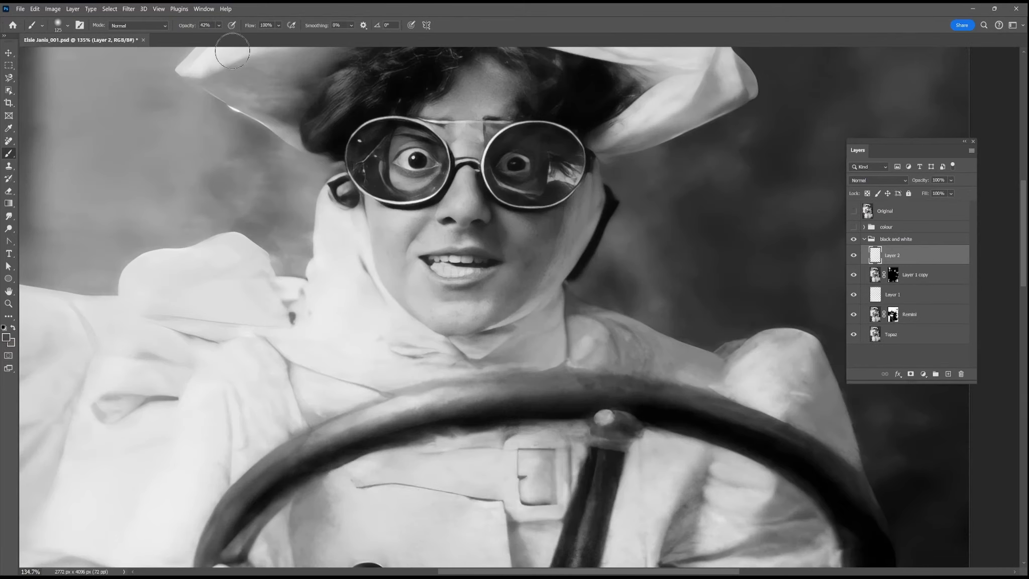
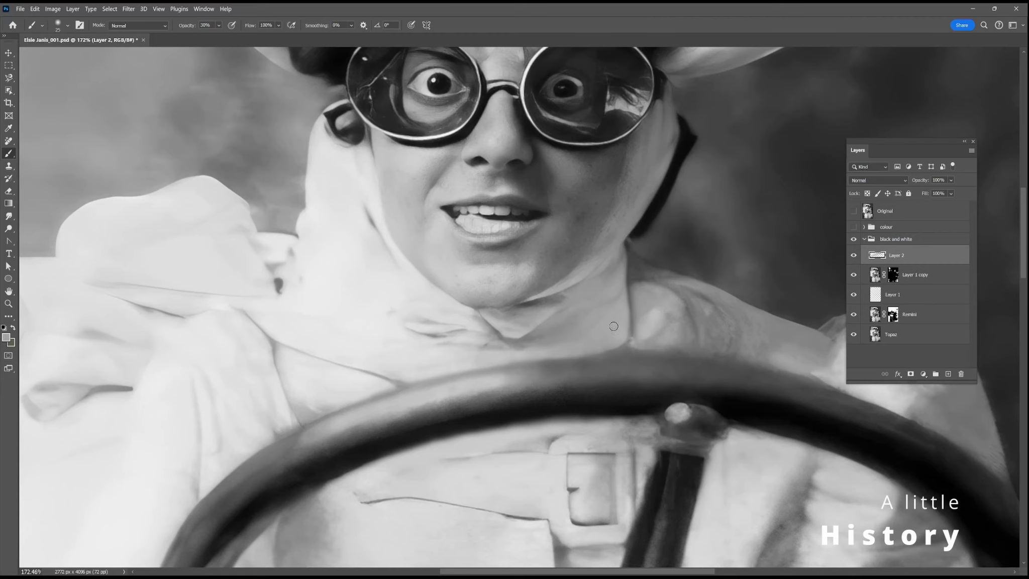
scroll(613, 326, down, 4)
scroll(613, 326, up, 2)
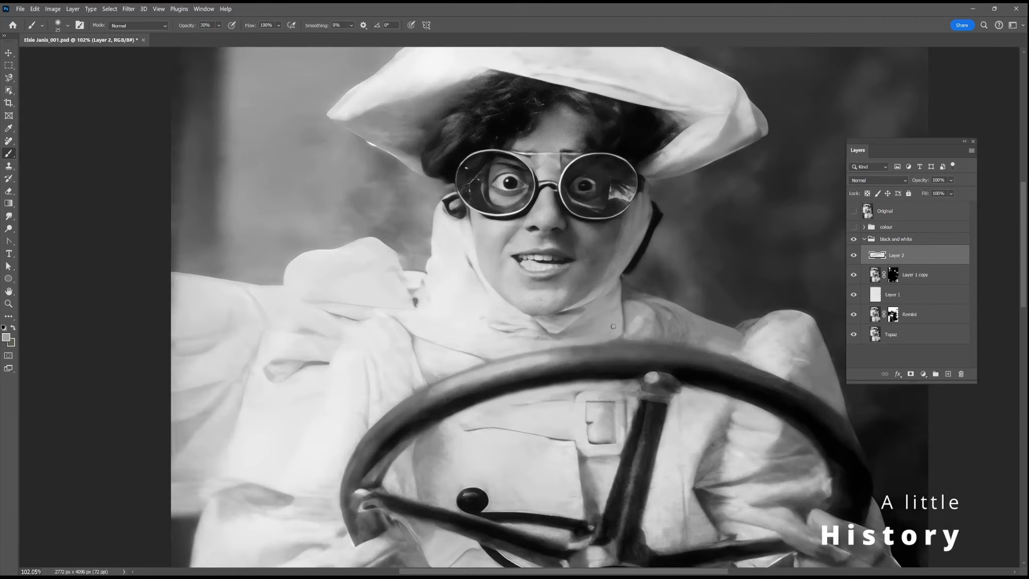
alt+click(365, 493)
mouse_move(365, 496)
mouse_down()
mouse_move(356, 498)
mouse_move(375, 506)
mouse_up()
alt+click(382, 502)
alt+click(385, 499)
Retouch the edges around the top of the steering wheel's upper spoke with sampled tones on Layer 2
alt+click(655, 395)
drag(669, 382, 673, 378)
alt+click(673, 378)
alt+click(682, 393)
drag(633, 387, 626, 385)
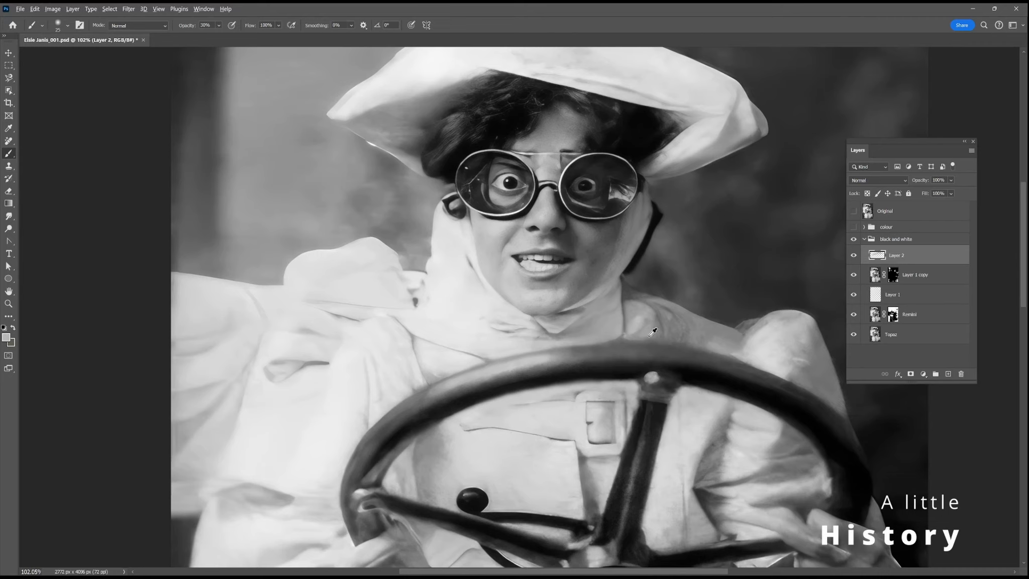
drag(668, 339, 695, 348)
key(ctrl+z)
alt+click(681, 337)
scroll(716, 401, down, 5)
scroll(717, 401, up, 4)
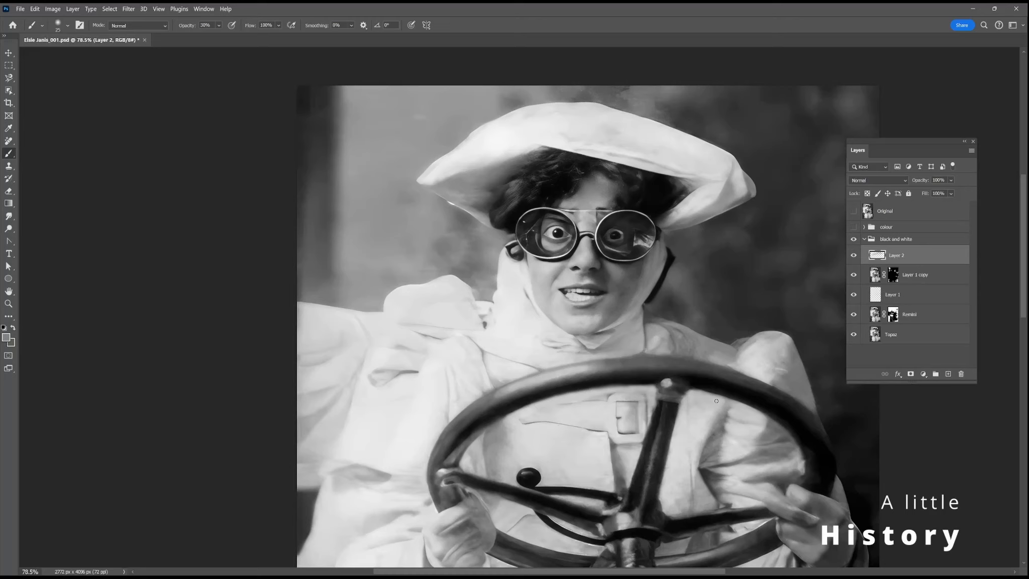
Switch to the Smudge tool and compare the portrait with and without the Layer 2 retouching
click(9, 220)
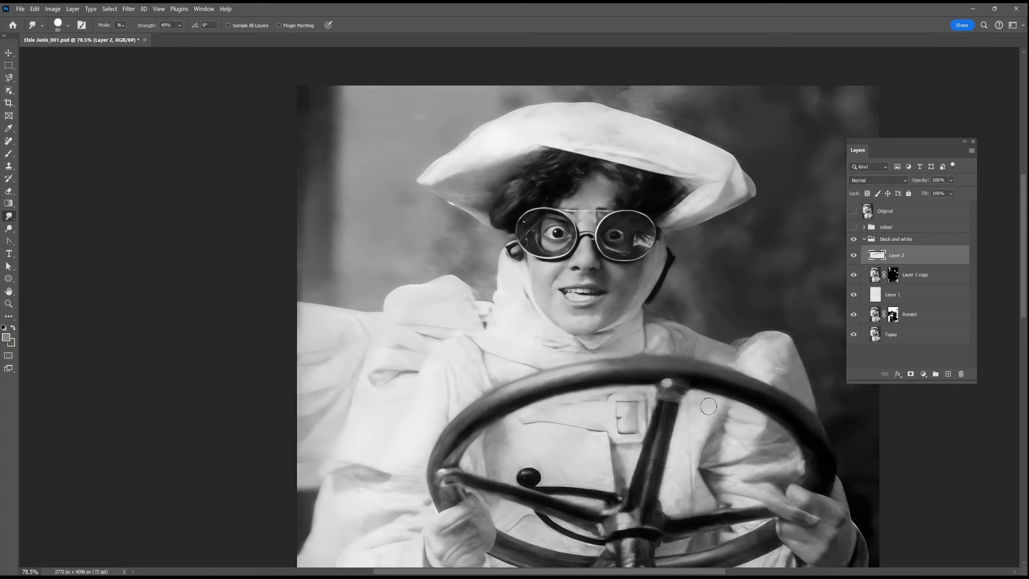
scroll(609, 336, down, 3)
drag(756, 442, 641, 384)
click(853, 255)
click(853, 256)
click(854, 256)
click(853, 256)
click(853, 256)
click(853, 255)
scroll(573, 289, up, 2)
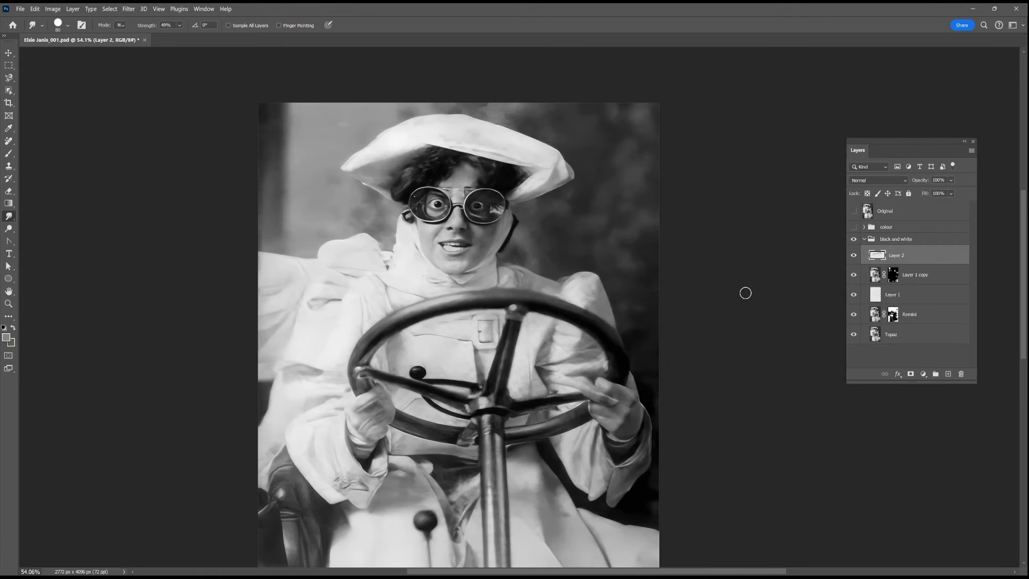
Duplicate all black-and-white layers from Layer 2 down to Topaz and merge the copies into one layer
shift+click(956, 327)
key(ctrl+j)
right_click(918, 263)
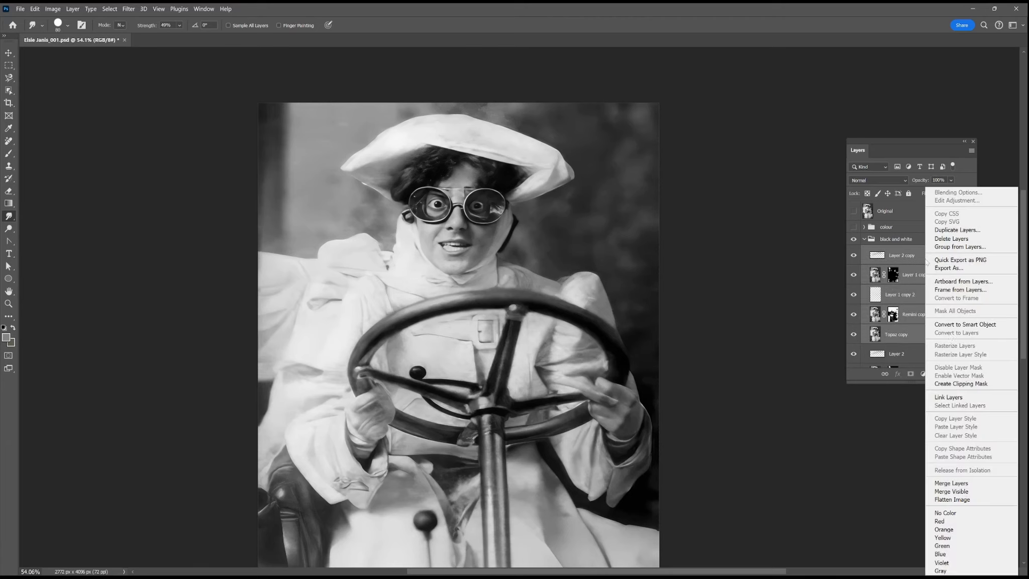
click(953, 483)
scroll(400, 172, up, 5)
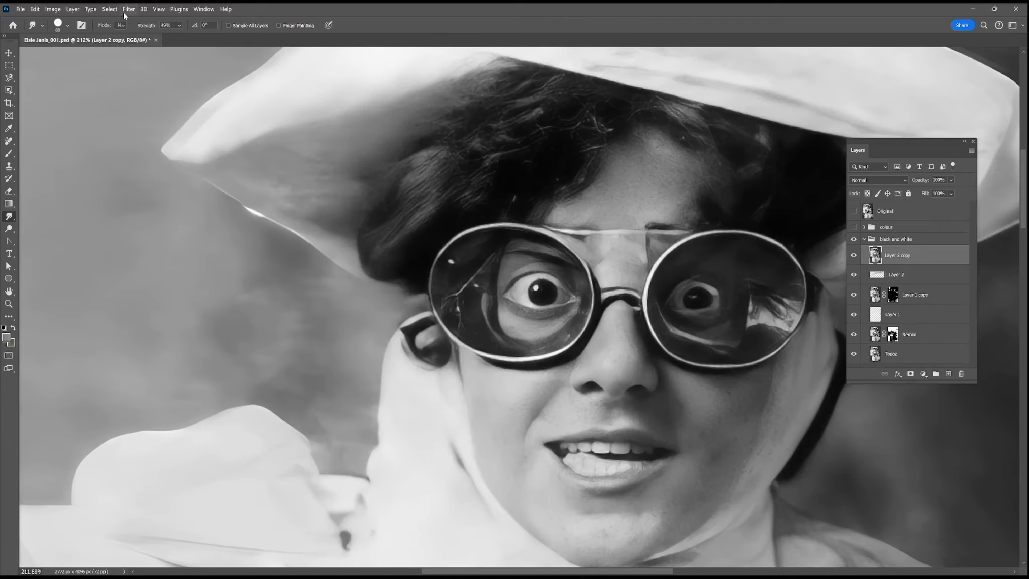
Add 3% monochromatic Gaussian noise to the merged black-and-white copy
click(128, 9)
mouse_move(150, 145)
click(265, 148)
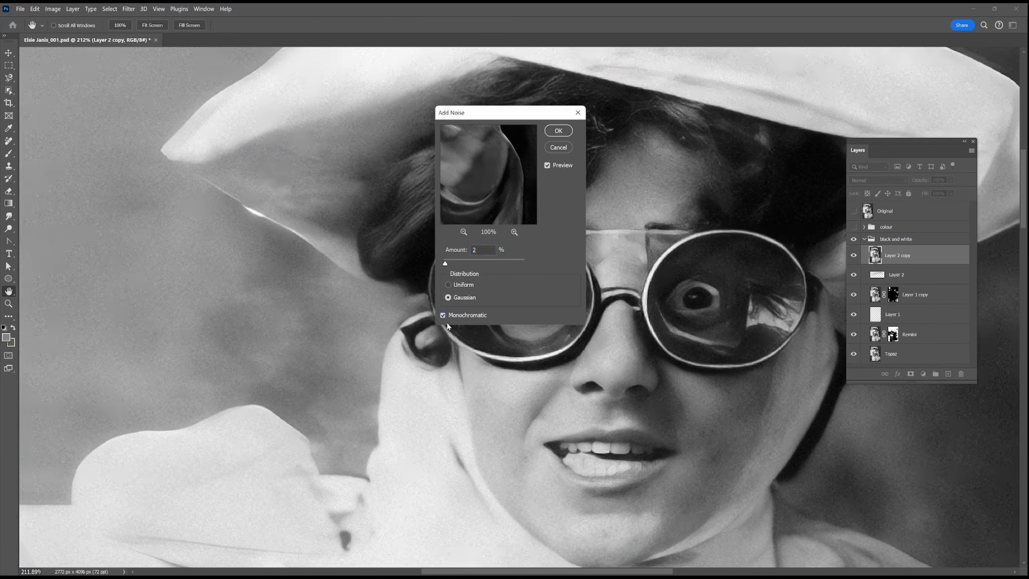
drag(444, 265, 449, 265)
text(3)
key(Return)
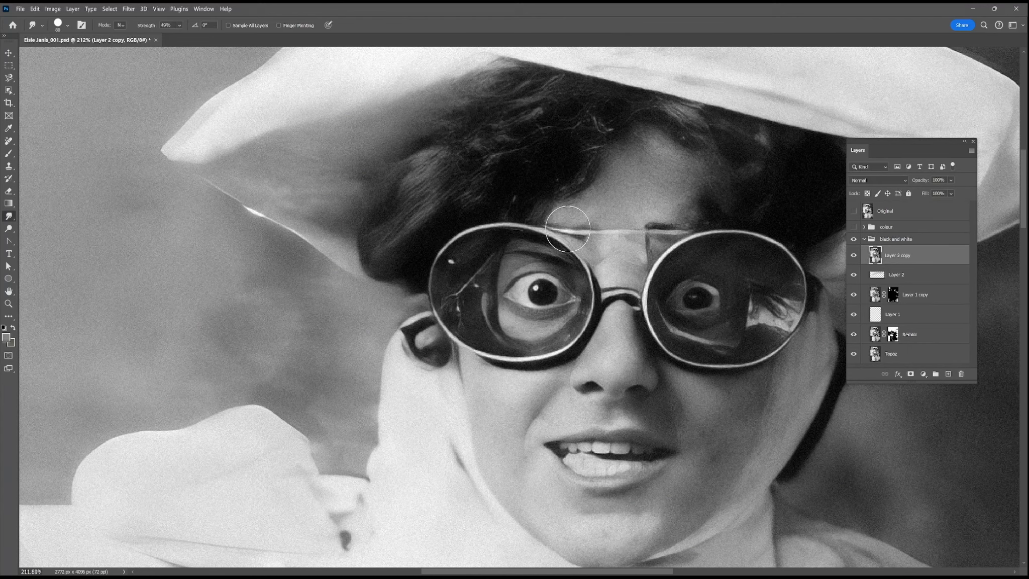
Inspect the face at different zoom levels with and without the noise layer
scroll(601, 360, up, 4)
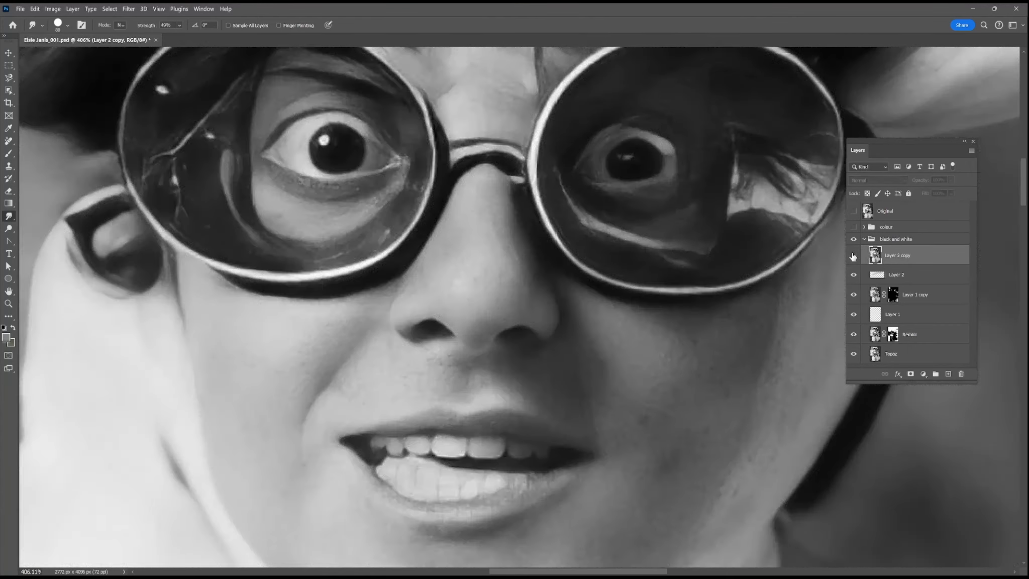
scroll(651, 316, down, 4)
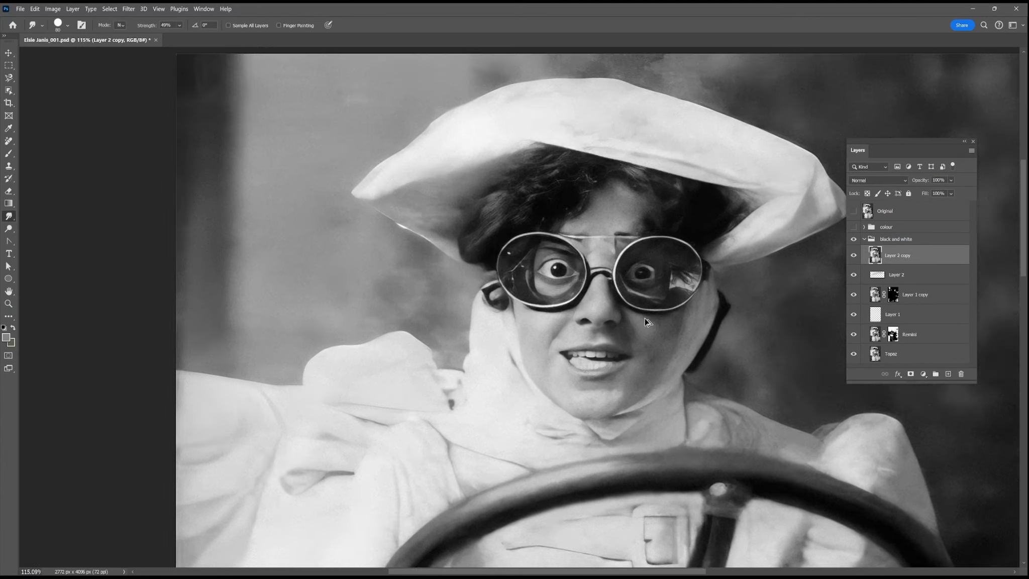
scroll(542, 395, up, 1)
scroll(542, 395, up, 3)
click(853, 256)
scroll(545, 291, down, 5)
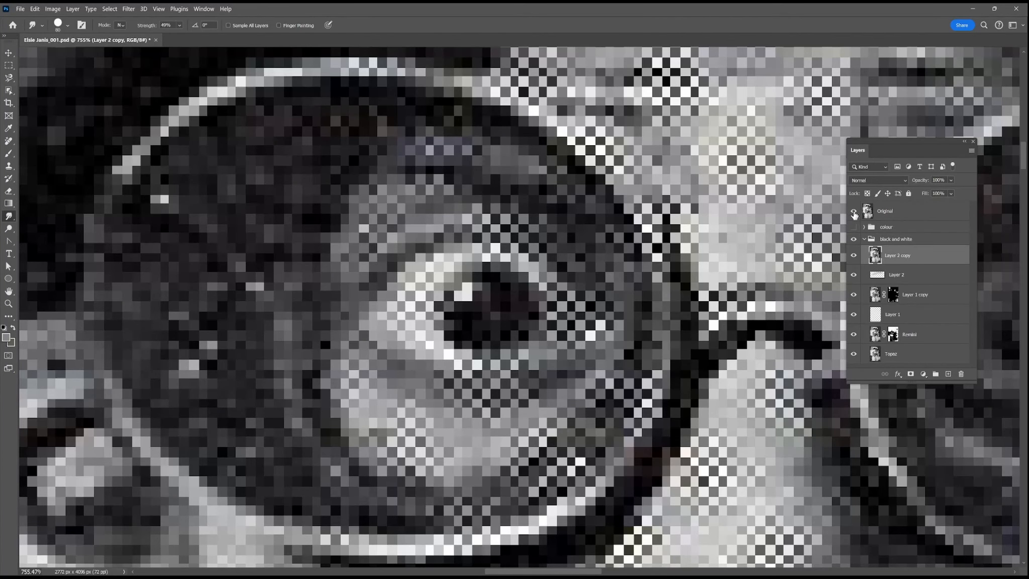
Compare the restored eye behind the goggles with the halftone Original layer
click(854, 211)
click(854, 211)
click(854, 212)
click(853, 212)
click(854, 212)
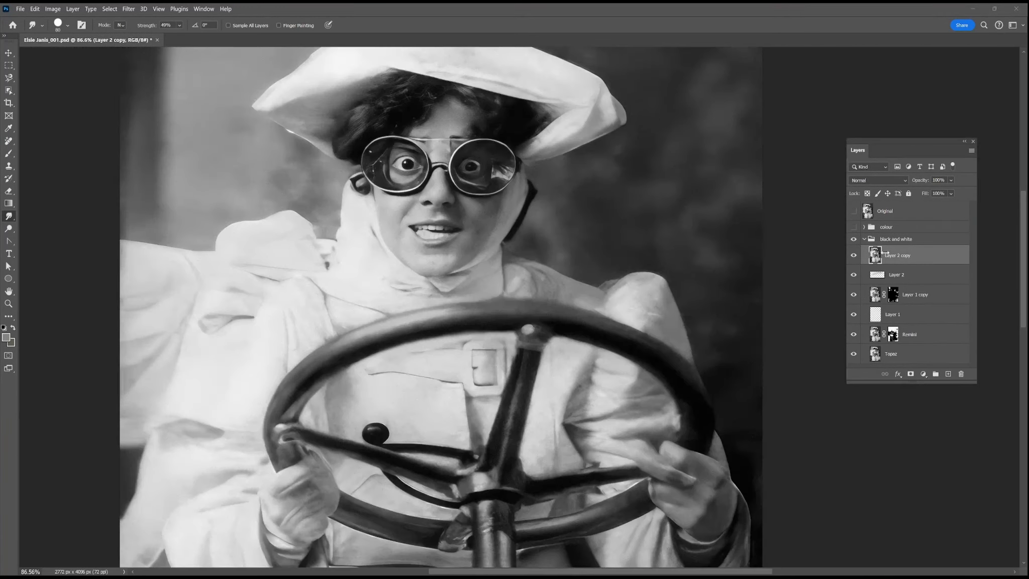
Collapse the black and white group, then show and expand the colour group
click(864, 239)
click(854, 227)
click(864, 227)
click(853, 244)
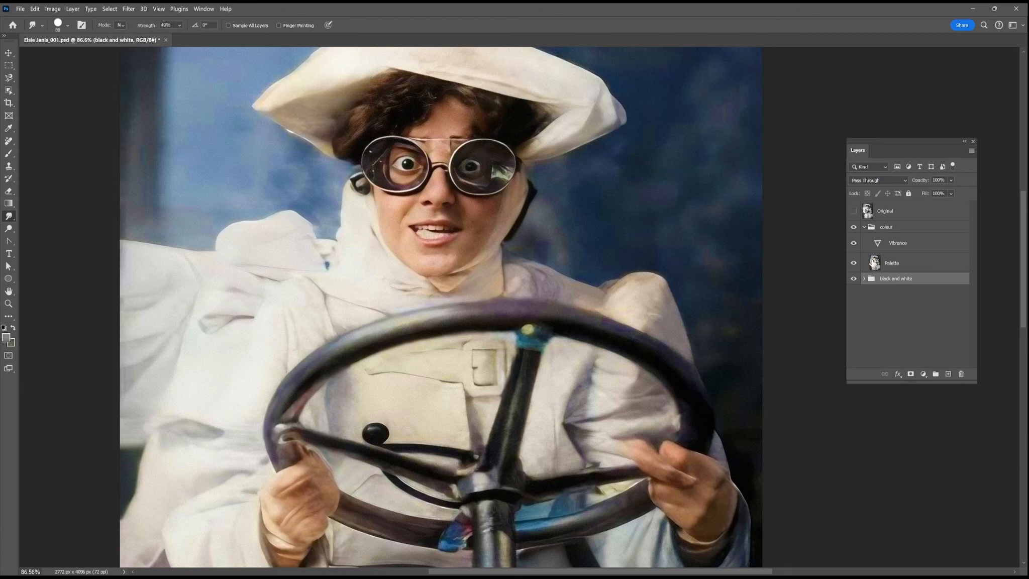
scroll(549, 244, down, 5)
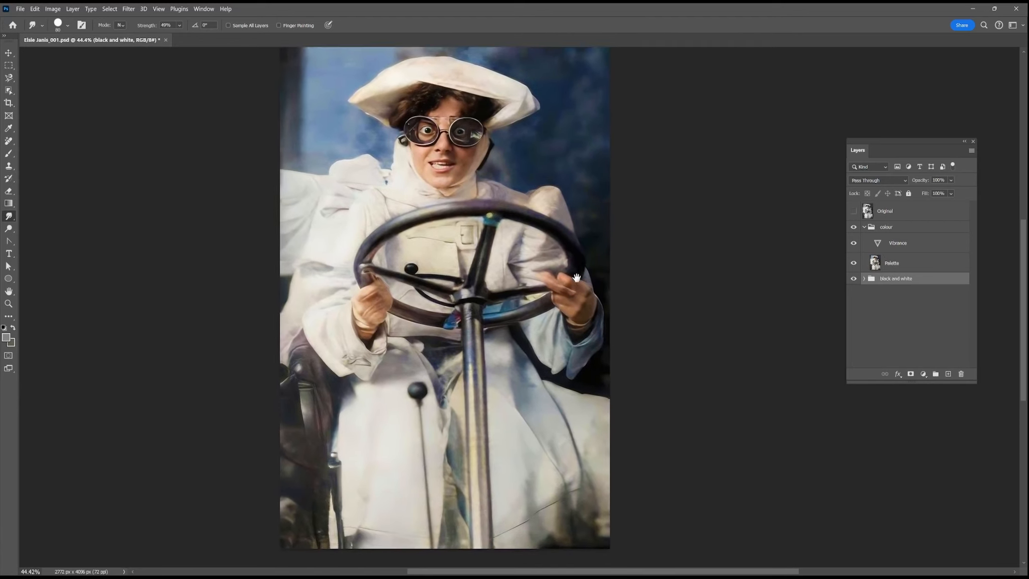
drag(576, 278, 572, 288)
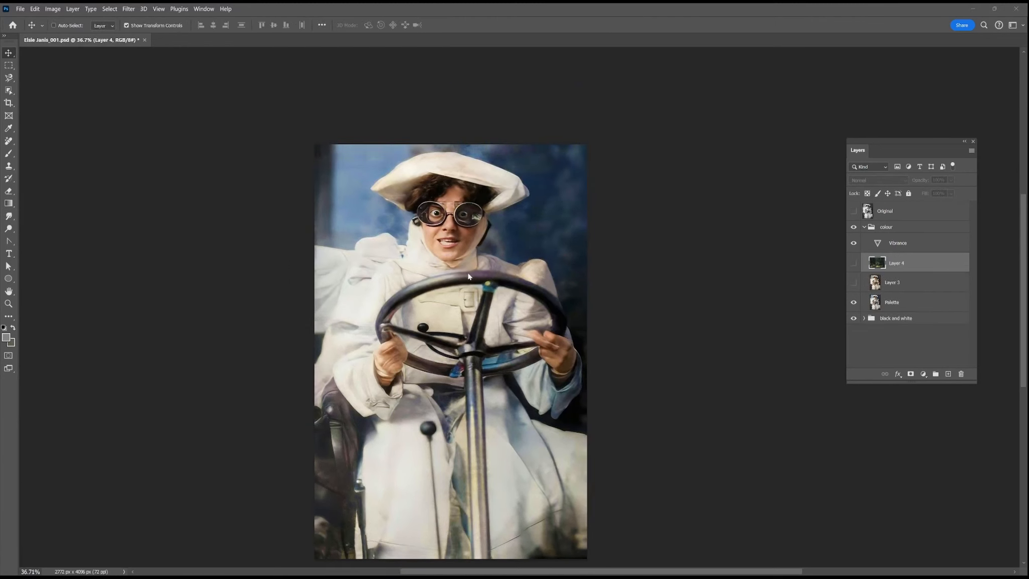
Show Layer 3 above the Palette layer and compare its colouring with the blue version
drag(468, 277, 444, 258)
scroll(499, 295, up, 2)
click(853, 282)
click(899, 284)
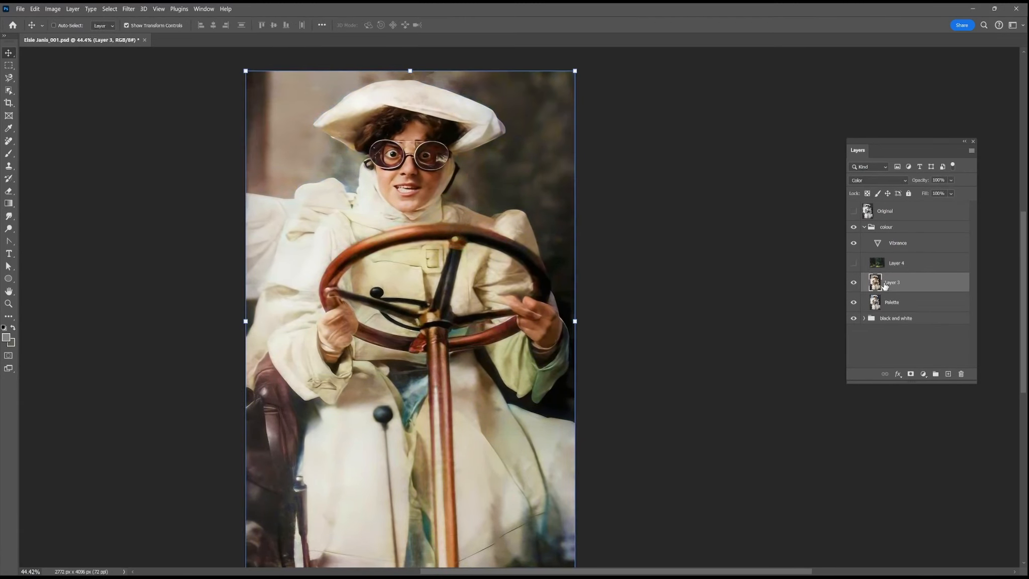
click(853, 282)
click(853, 283)
click(853, 284)
Show the blurred forest image on Layer 4 over the portrait and set its blend mode to Color
click(854, 263)
click(896, 263)
mouse_move(501, 211)
mouse_down()
mouse_move(786, 235)
mouse_move(554, 218)
mouse_move(374, 338)
mouse_move(494, 213)
mouse_move(507, 216)
mouse_up()
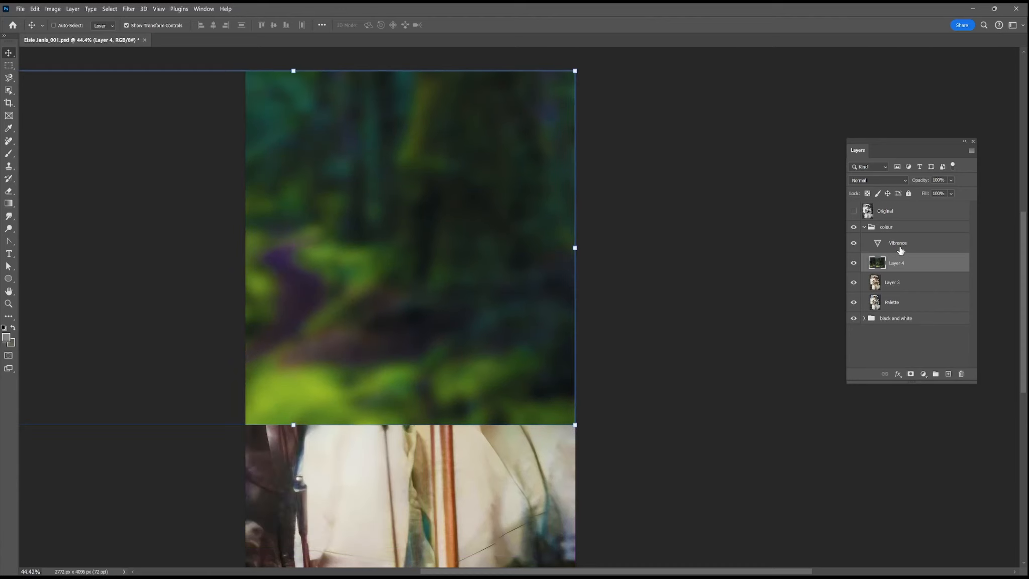
click(878, 180)
click(862, 440)
click(910, 374)
key(ctrl+i)
key(b)
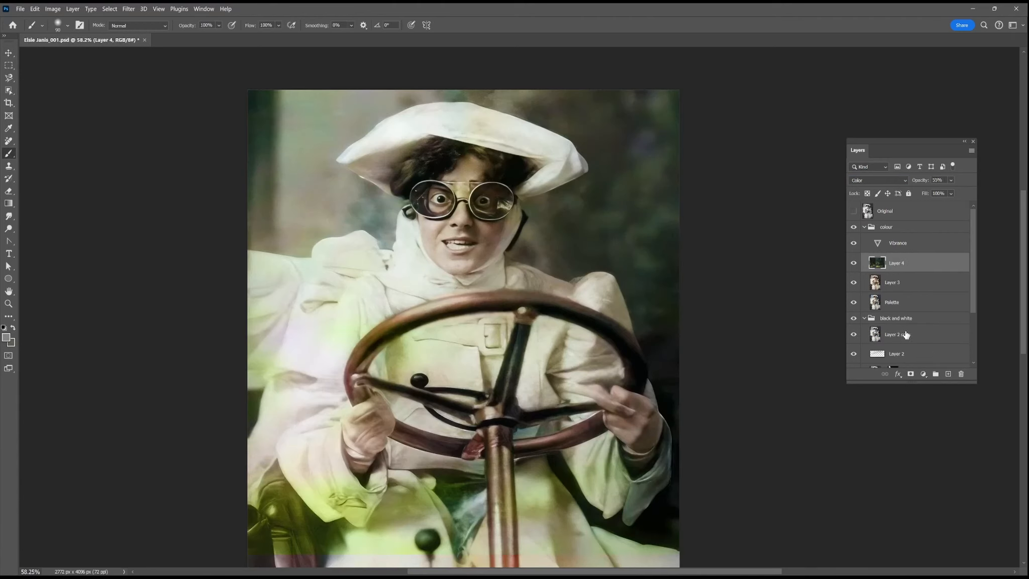
Select the subject and add an inverted mask to Layer 4 so the forest tints only the background, then adjust the layer's opacity
click(109, 8)
click(142, 118)
click(915, 266)
click(910, 373)
key(ctrl+i)
click(951, 181)
mouse_move(951, 191)
mouse_down()
mouse_move(927, 192)
mouse_move(951, 192)
mouse_up()
Add a new layer above Layer 4 with the Color blend mode and reduce the brush size for painting on the coat
click(948, 373)
click(878, 179)
click(884, 367)
scroll(408, 265, up, 5)
key(bracketleft)
key(bracketleft)
key(bracketleft)
scroll(377, 224, down, 3)
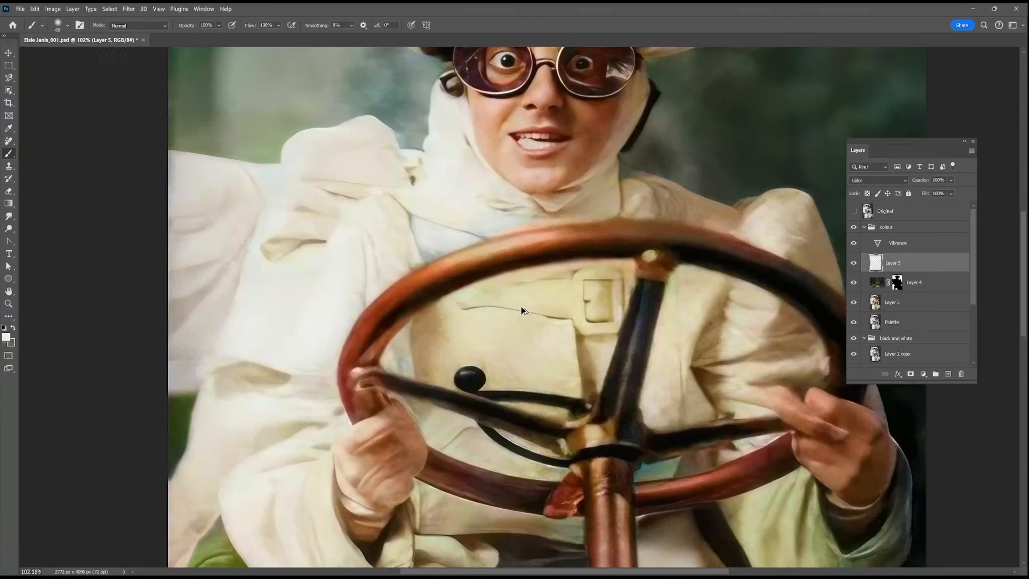
Set the Eyedropper to sample Current & Below and paint the sampled beige over the scarf and shoulder on Layer 5
alt+click(549, 210)
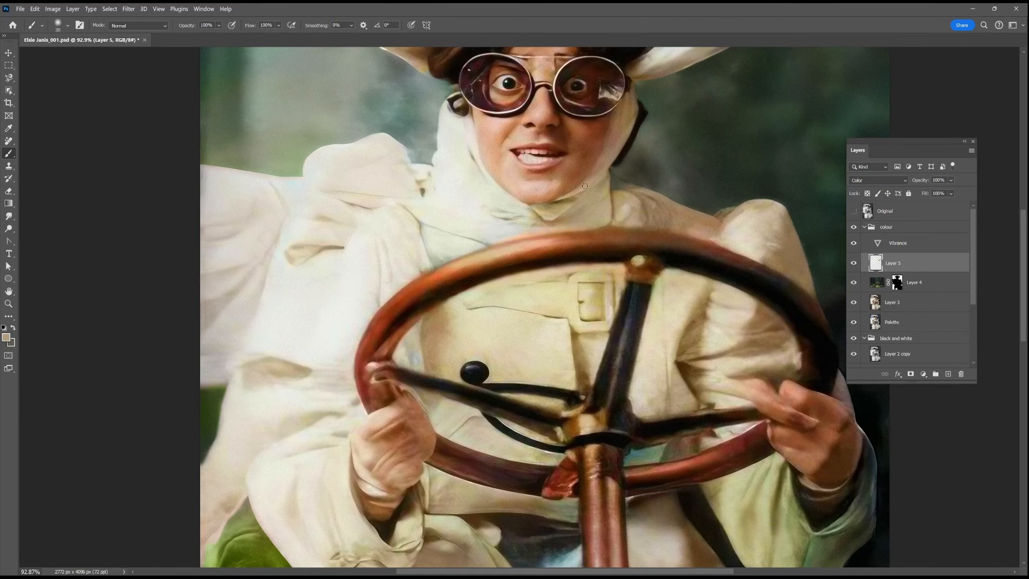
click(9, 129)
click(205, 25)
click(201, 41)
click(579, 212)
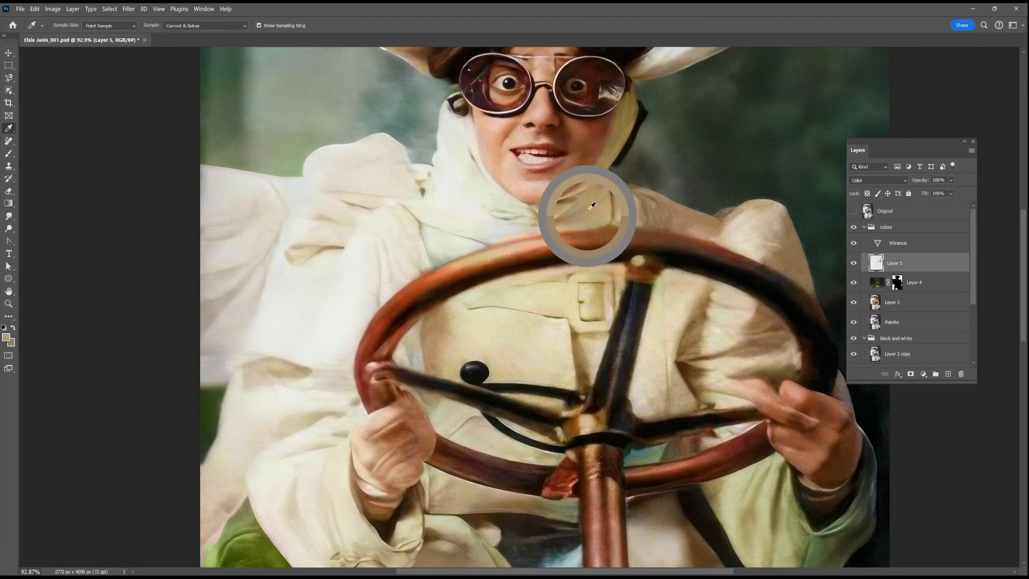
key(b)
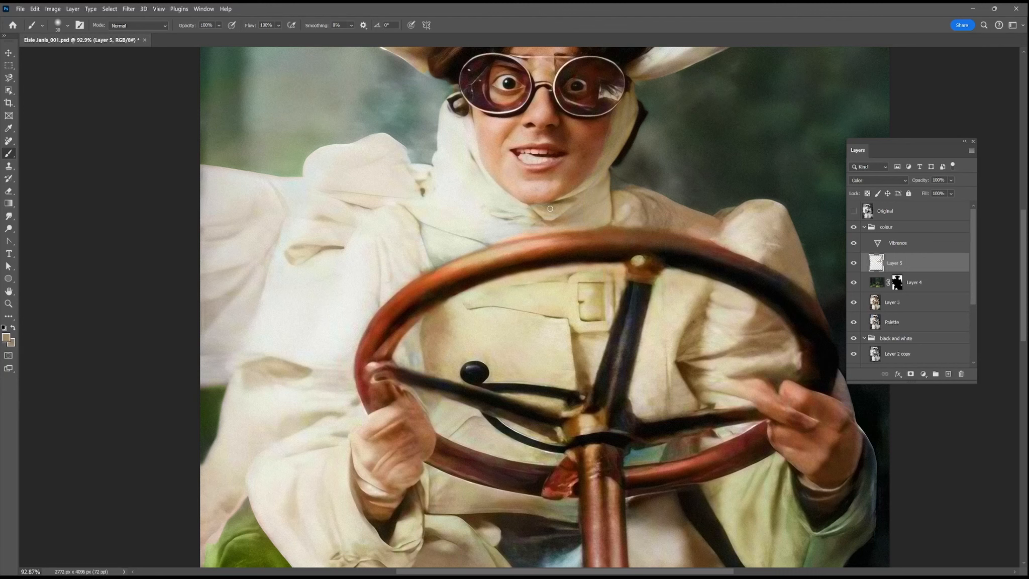
drag(672, 222, 734, 216)
Sample the scarf's cream colour and tint the yellowish coat front and collar with a larger brush at 30% opacity
alt+click(446, 214)
key(bracketright)
key(bracketright)
key(bracketright)
key(bracketright)
key(bracketright)
key(bracketright)
key(bracketright)
key(bracketright)
key(bracketright)
key(bracketright)
key(bracketright)
key(bracketright)
key(3)
mouse_move(498, 331)
mouse_down()
mouse_move(517, 361)
mouse_move(577, 308)
mouse_up()
drag(389, 243, 414, 262)
Paint cream along the coat fabric beside the steering wheel's upper spoke with a smaller brush
key(bracketleft)
key(bracketleft)
key(bracketleft)
key(bracketleft)
key(bracketleft)
key(bracketleft)
key(bracketleft)
key(bracketleft)
key(bracketleft)
key(bracketleft)
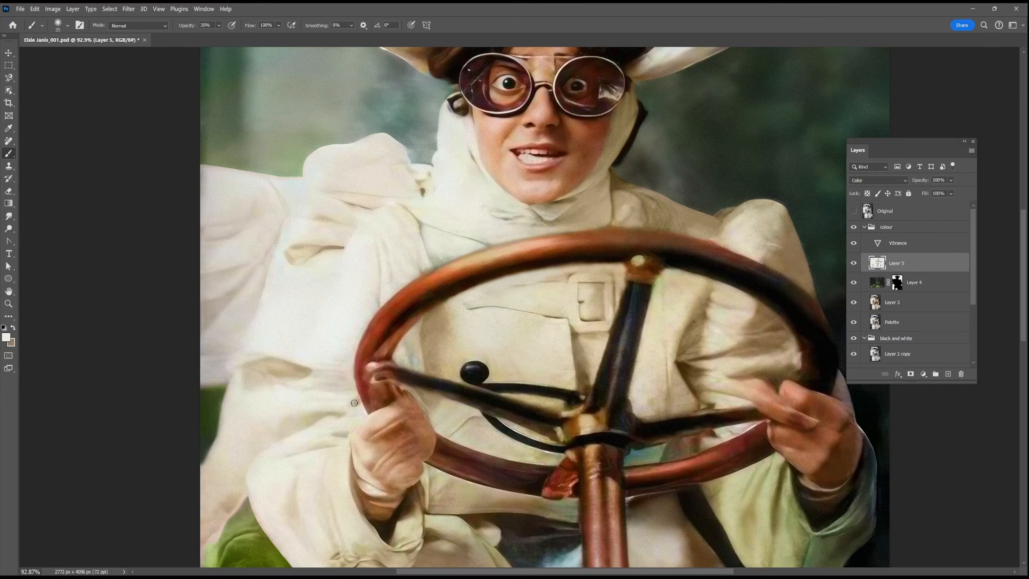
key(bracketright)
key(bracketright)
drag(660, 327, 654, 393)
alt+click(658, 297)
key(bracketleft)
key(bracketleft)
Sample the coat's cream colour and even out the remaining yellow coat areas with an enlarged brush at 30% opacity
alt+click(596, 373)
key(bracketright)
key(bracketright)
key(bracketright)
key(bracketright)
key(bracketright)
key(3)
key(bracketright)
key(bracketright)
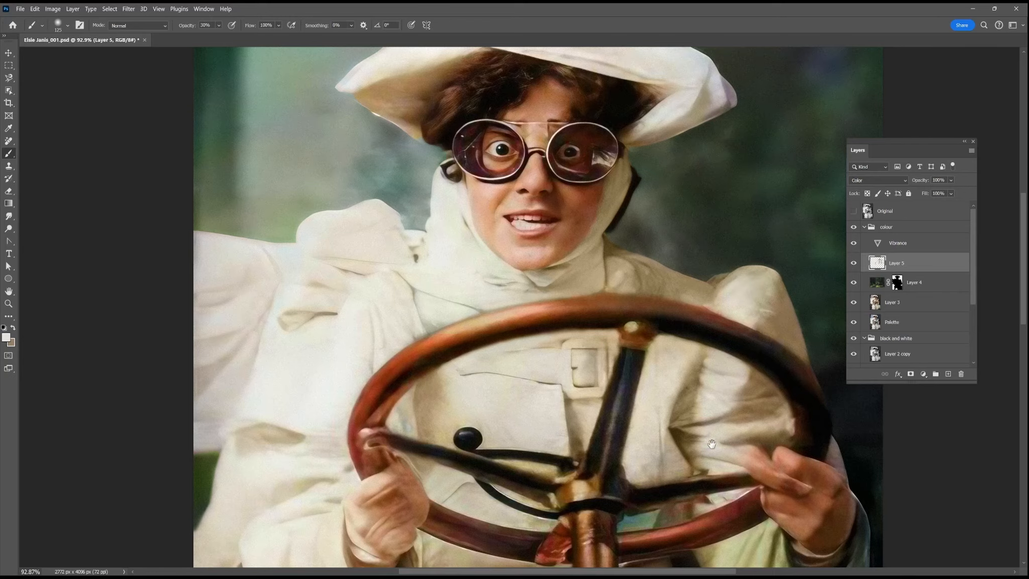
Sample the coat's cream colour and paint out the blue-green tint on the sleeve cuff with a small brush at 80% opacity
drag(711, 444, 681, 245)
key(bracketleft)
key(bracketleft)
key(bracketleft)
key(8)
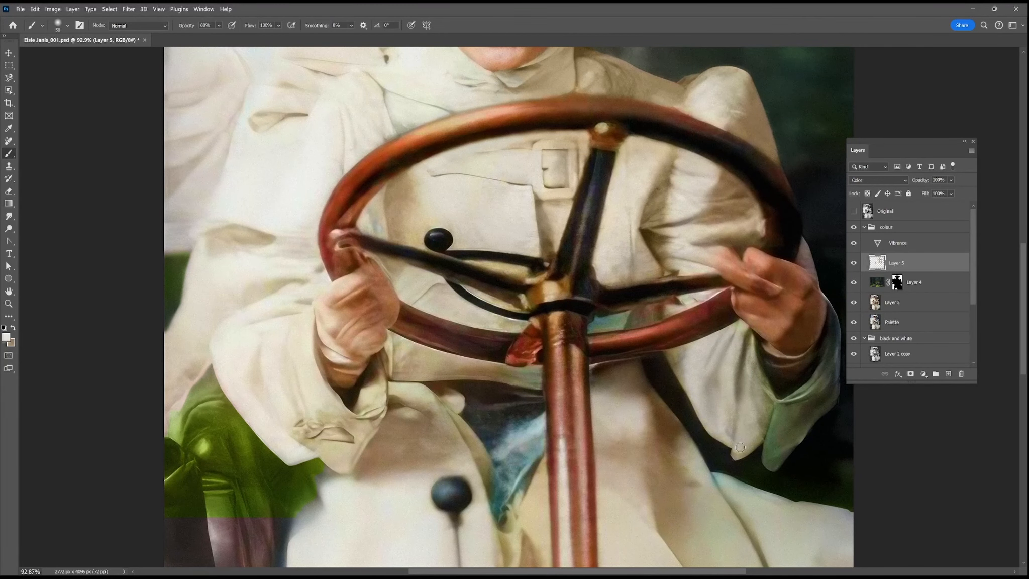
alt+click(563, 67)
drag(819, 406, 760, 457)
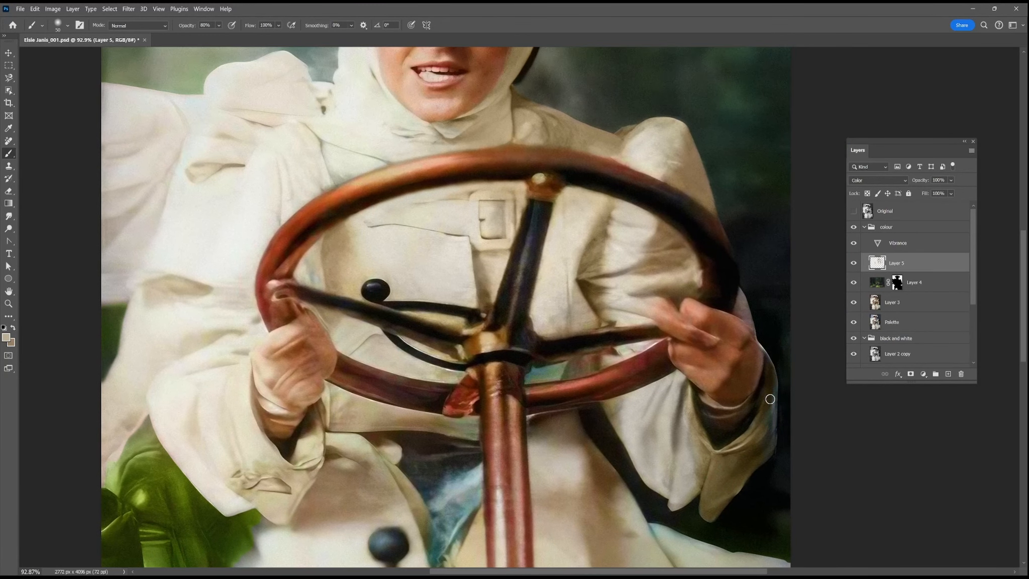
key(bracketleft)
key(bracketleft)
key(bracketleft)
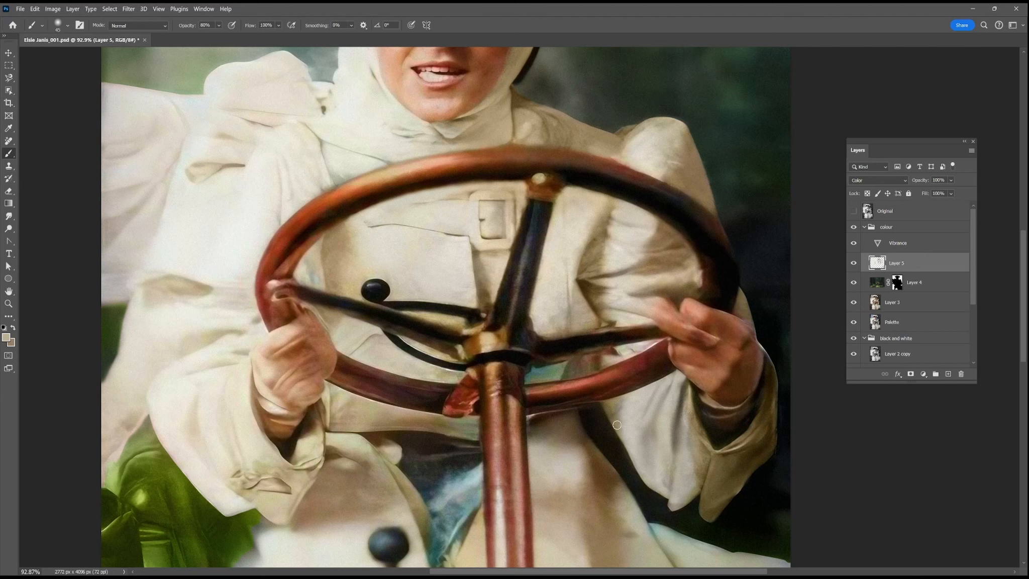
Tint the remaining off-colour coat fabric around the cuff and beneath the wheel's lower rim with sampled beige
key(bracketright)
key(bracketright)
key(bracketright)
key(4)
key(bracketleft)
key(bracketleft)
key(bracketleft)
key(bracketleft)
key(bracketleft)
alt+click(333, 263)
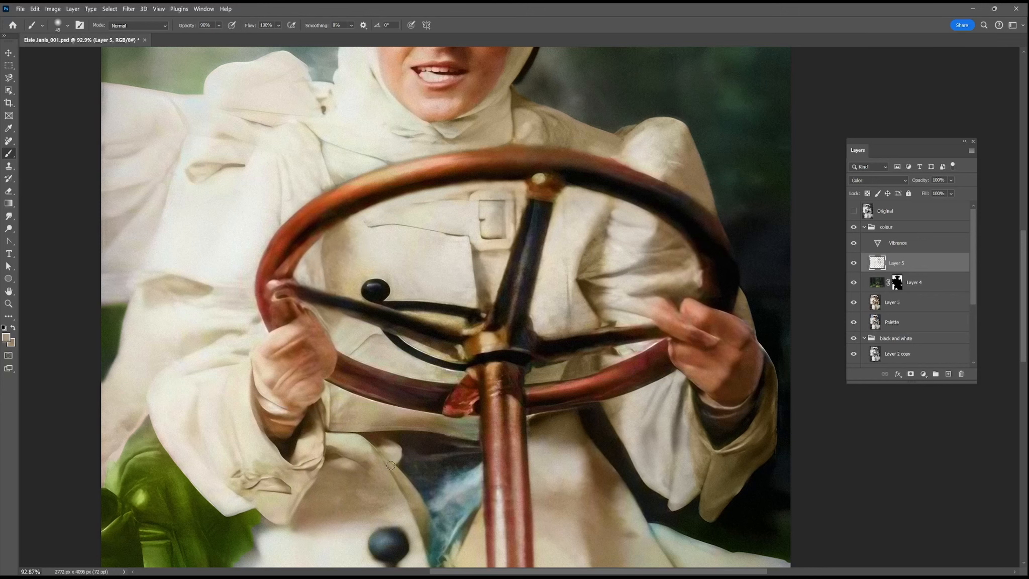
Sample the off-white of the coat's shoulder and paint it over the skirt with a much larger brush at 30% opacity
scroll(390, 466, down, 3)
scroll(597, 367, down, 10)
key(bracketright)
key(bracketright)
key(bracketright)
key(bracketright)
key(bracketright)
key(bracketright)
key(bracketright)
key(bracketright)
scroll(230, 538, down, 4)
mouse_move(547, 276)
mouse_down()
mouse_move(578, 409)
mouse_move(554, 474)
mouse_up()
alt+click(316, 128)
key(bracketright)
key(bracketright)
key(bracketright)
key(bracketright)
key(bracketright)
key(bracketleft)
key(bracketleft)
alt+click(333, 128)
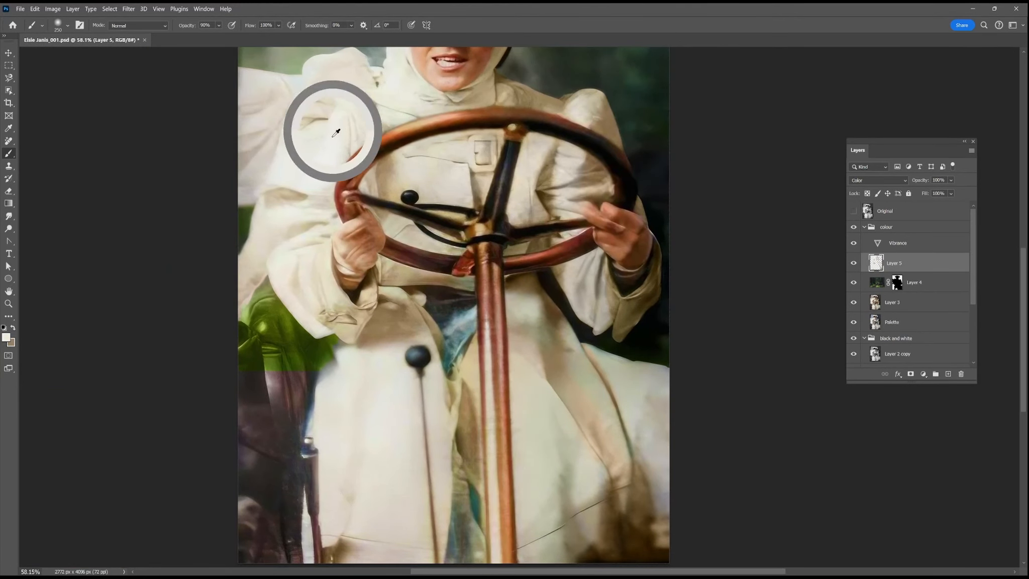
key(3)
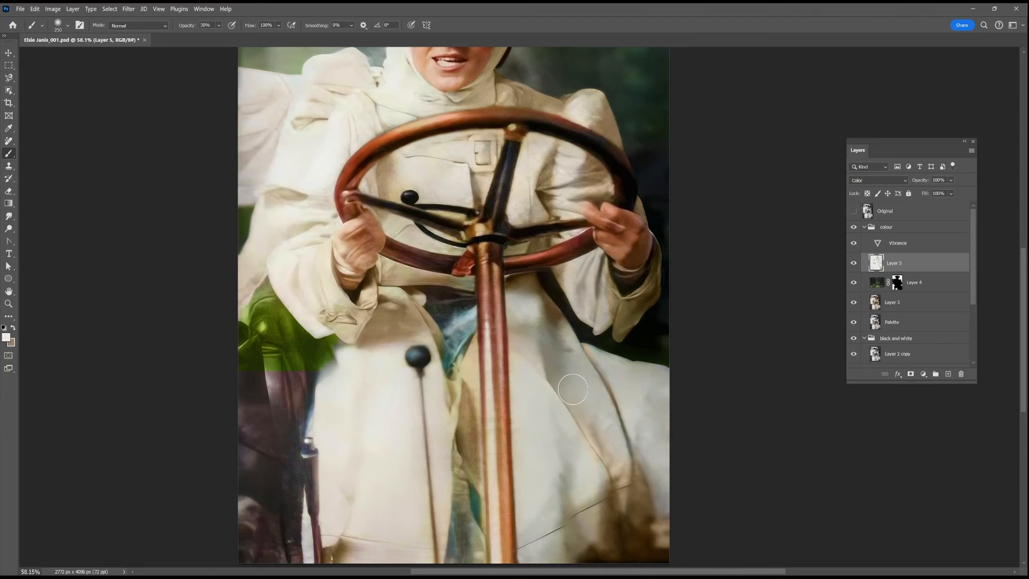
drag(571, 531, 662, 514)
drag(604, 476, 631, 409)
drag(590, 289, 613, 400)
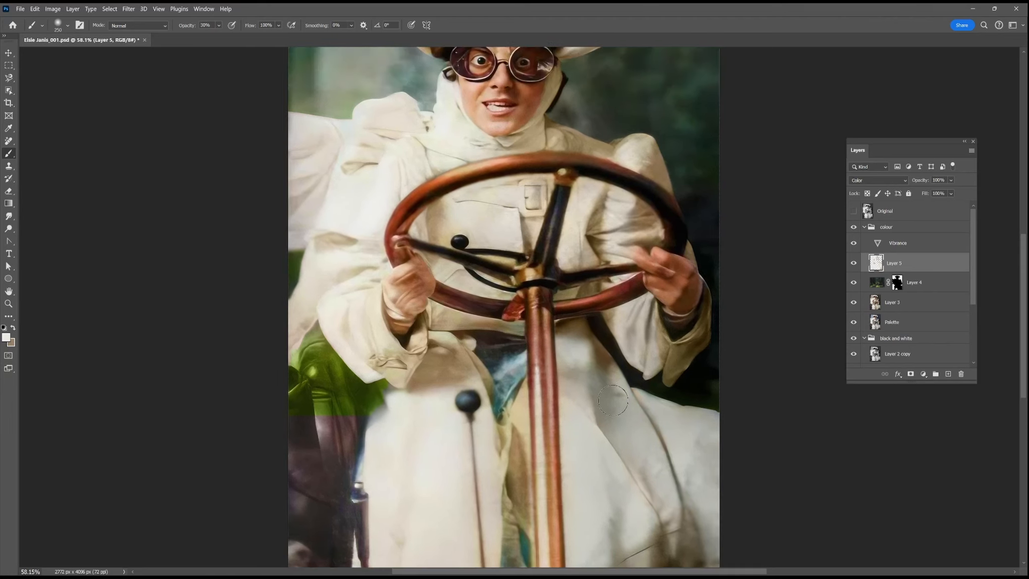
Reduce the brush and even out the coat's seams and folds around the gear lever with sampled tones at 60% opacity
key(bracketleft)
key(bracketleft)
key(bracketleft)
key(bracketleft)
key(bracketleft)
drag(572, 471, 567, 375)
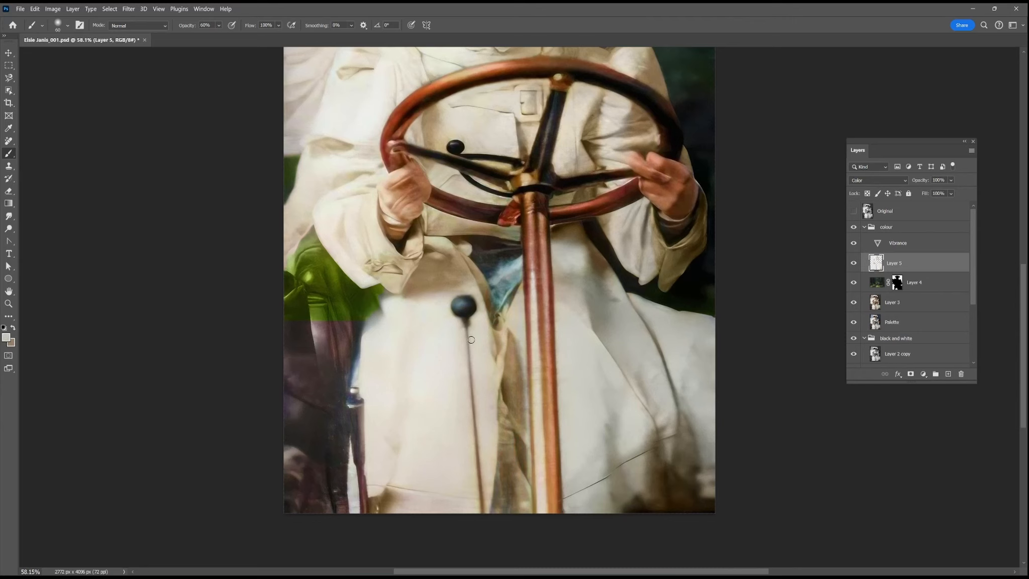
key(bracketright)
alt+click(379, 238)
alt+click(514, 312)
alt+click(456, 437)
Sample the coat's cream with a larger brush and paint it at 90% opacity along the coat edge beside the green seat
key(bracketright)
key(bracketright)
key(bracketright)
alt+click(393, 290)
key(9)
drag(373, 290, 374, 303)
Paint on Layer 4's mask at 100% opacity to remove the green colouring from the car seat
click(895, 287)
key(0)
key(x)
mouse_move(334, 308)
mouse_down()
mouse_move(328, 280)
mouse_move(297, 286)
mouse_up()
scroll(373, 400, down, 2)
Add a layer mask to Layer 3 and paint black over the dark seat hardware to remove its purple cast
click(852, 262)
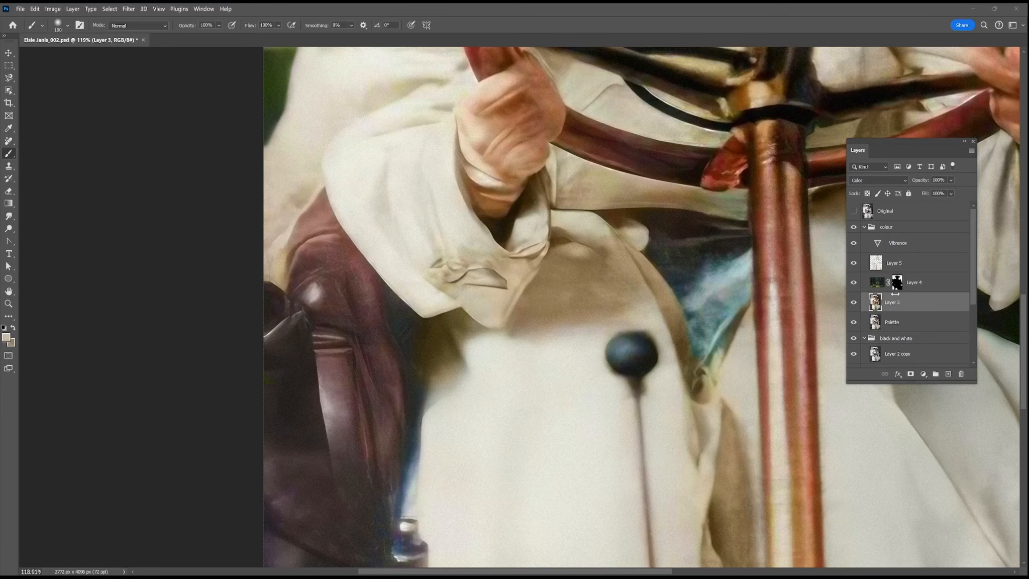
click(910, 373)
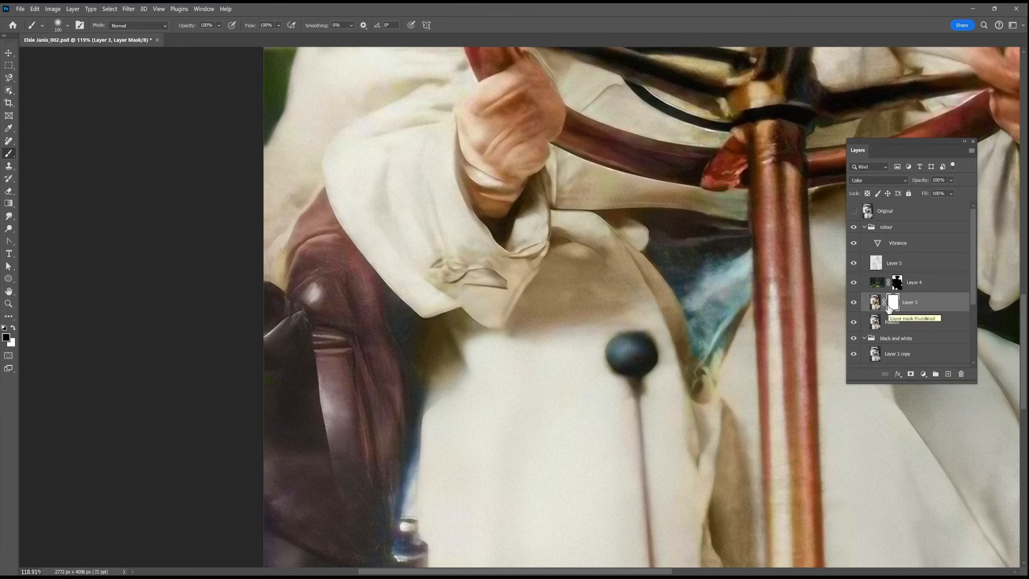
mouse_move(329, 356)
mouse_down()
mouse_move(309, 304)
mouse_move(346, 350)
mouse_move(364, 460)
mouse_move(341, 457)
mouse_move(302, 330)
mouse_move(273, 343)
mouse_move(275, 477)
mouse_up()
scroll(388, 419, down, 5)
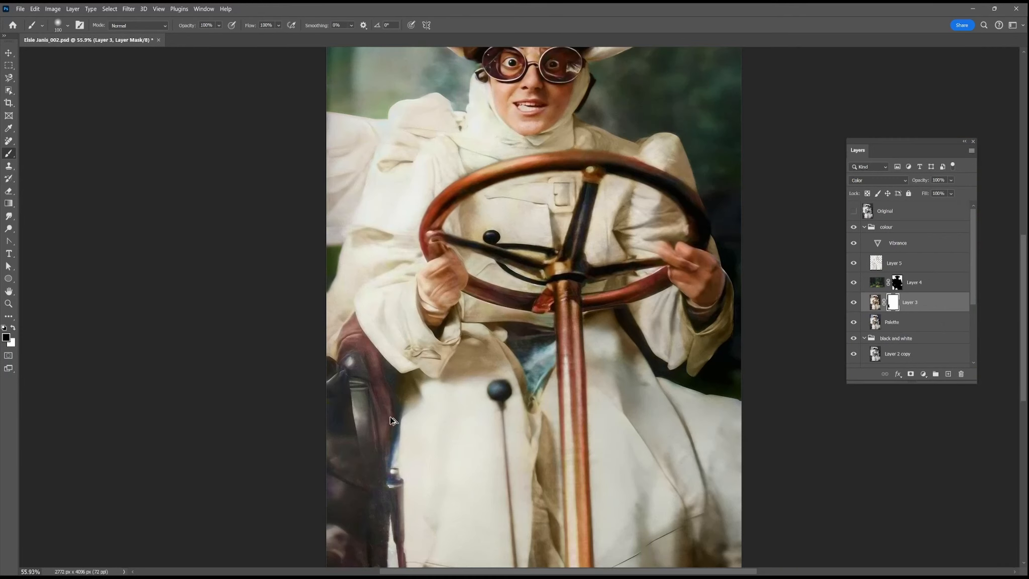
Mask Layer 3 over the lower car hardware and the steering wheel's hub and spokes with a smaller brush to neutralise their colour
key(bracketleft)
key(bracketleft)
key(bracketleft)
key(bracketleft)
scroll(356, 480, down, 4)
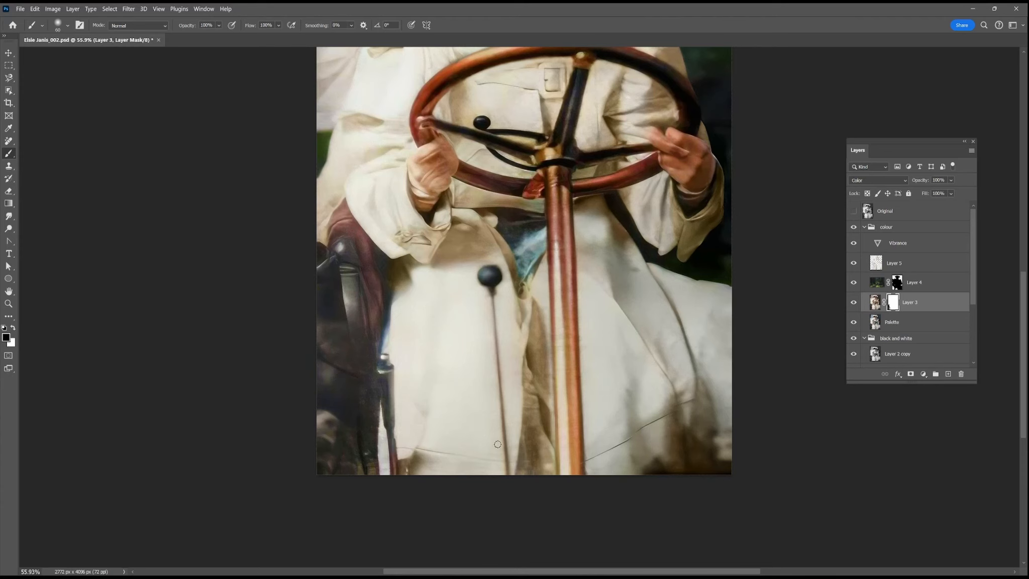
scroll(603, 311, up, 5)
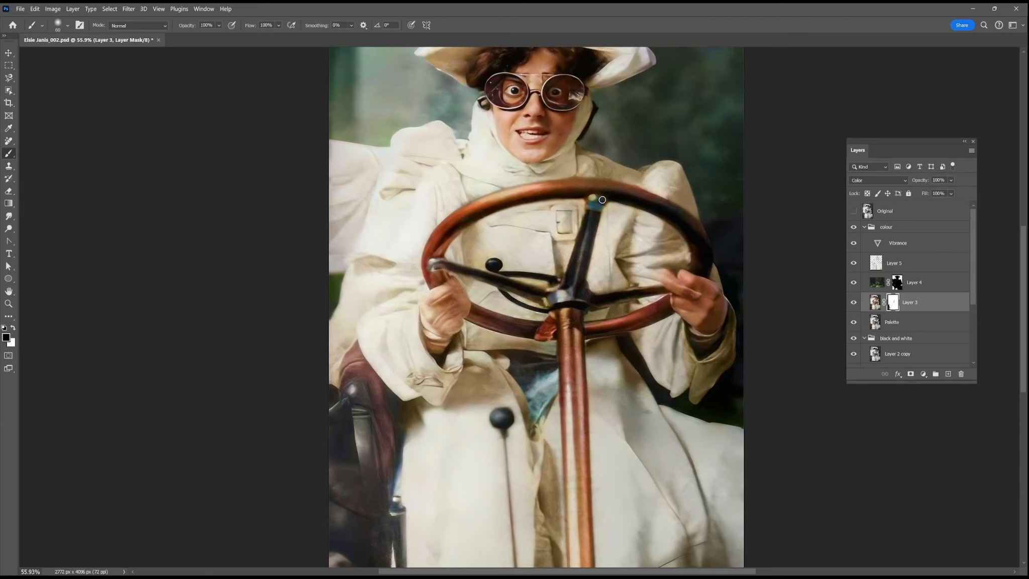
key(4)
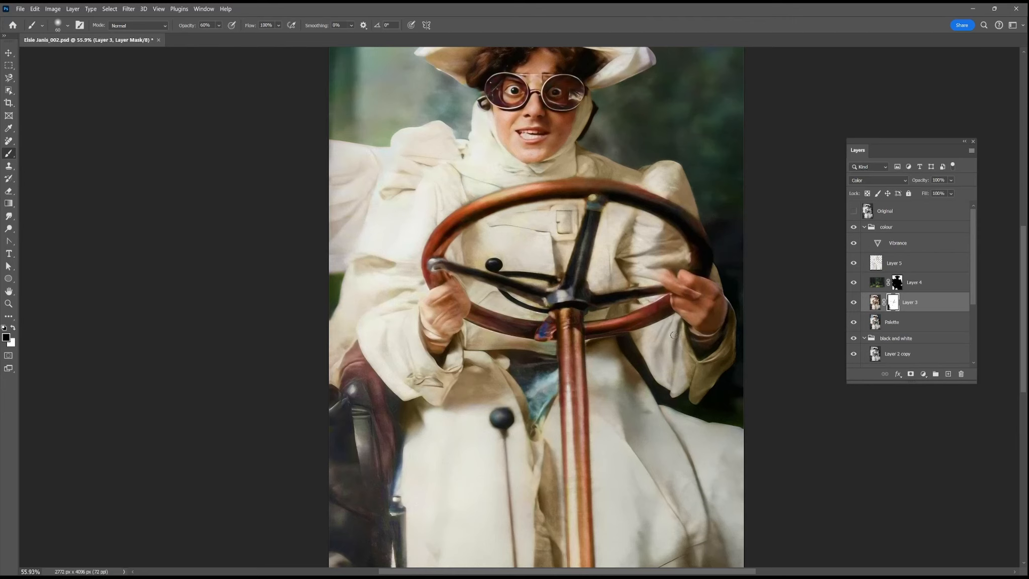
Select Layer 5, sample the hub's grey and paint it over the blue-red bracket beneath the steering wheel hub
click(894, 263)
alt+click(556, 298)
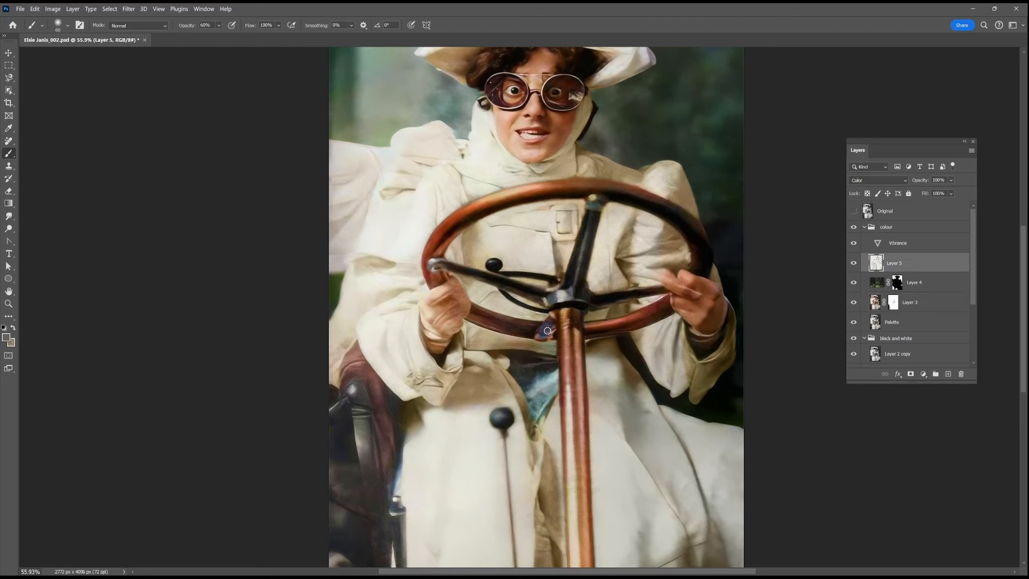
alt+click(560, 298)
drag(553, 304, 454, 312)
drag(691, 326, 621, 340)
drag(547, 322, 600, 396)
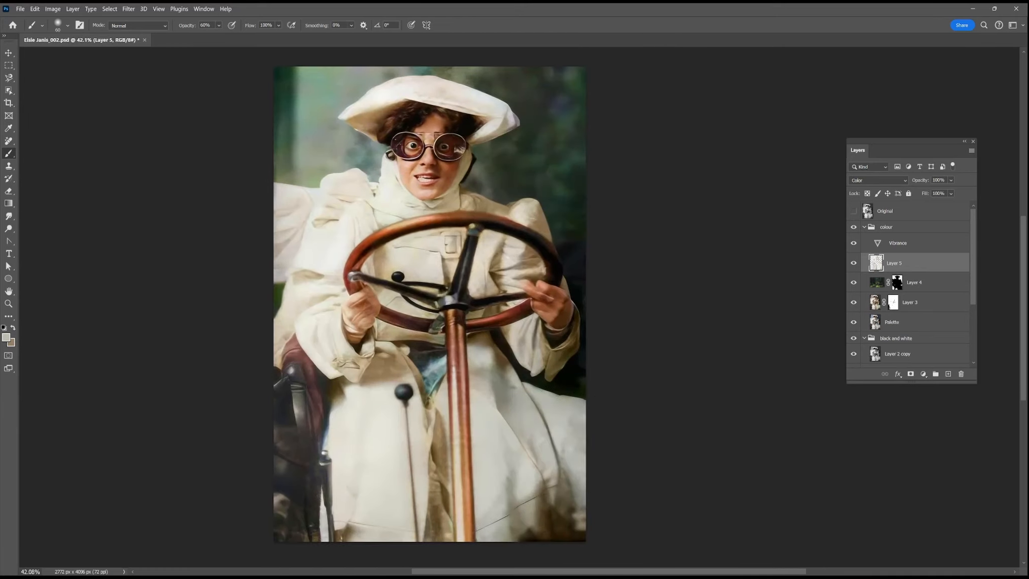
Sample tones from the lower coat and the side lever and touch up the colour around them on Layer 5
alt+click(440, 440)
alt+click(327, 464)
drag(364, 501, 427, 241)
drag(396, 193, 345, 409)
Create a new layer in Color blend mode above Layer 5 and paint both hands beige to look like gloves
click(948, 373)
click(899, 180)
click(869, 437)
key(9)
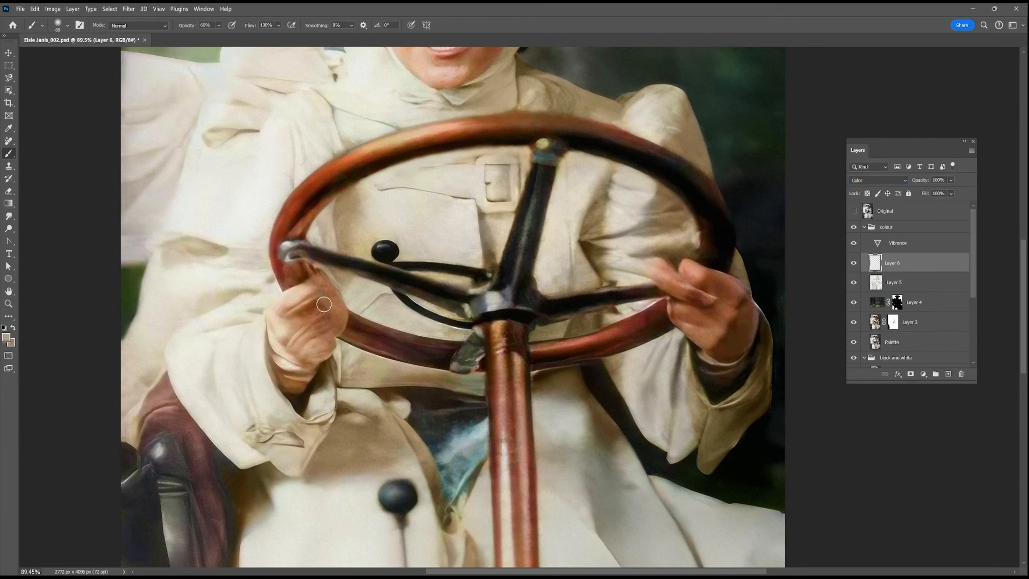
mouse_move(330, 309)
mouse_down()
mouse_move(319, 334)
mouse_move(292, 311)
mouse_move(320, 338)
mouse_move(338, 306)
mouse_move(340, 318)
mouse_move(319, 286)
mouse_move(296, 335)
mouse_up()
mouse_move(671, 272)
mouse_down()
mouse_move(717, 285)
mouse_move(691, 302)
mouse_move(728, 335)
mouse_up()
Refine the gloves, cuff and belt area with sampled tones at 30% brush opacity
key(3)
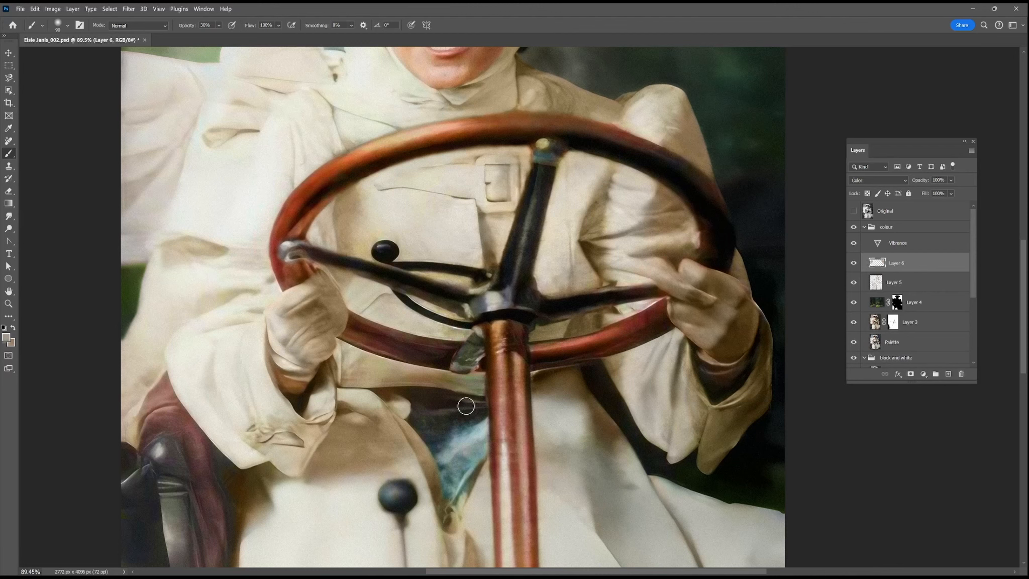
alt+click(301, 295)
alt+click(278, 442)
alt+click(425, 372)
Sample the cap at the top of the steering wheel's upper spoke and retouch its colour with a smaller brush
key(bracketleft)
key(bracketleft)
key(bracketleft)
alt+click(550, 138)
drag(549, 139, 544, 154)
Sample a tone at the goggles' bridge and tint the nose piece between the lenses
scroll(660, 388, down, 5)
drag(581, 191, 610, 210)
scroll(610, 210, up, 8)
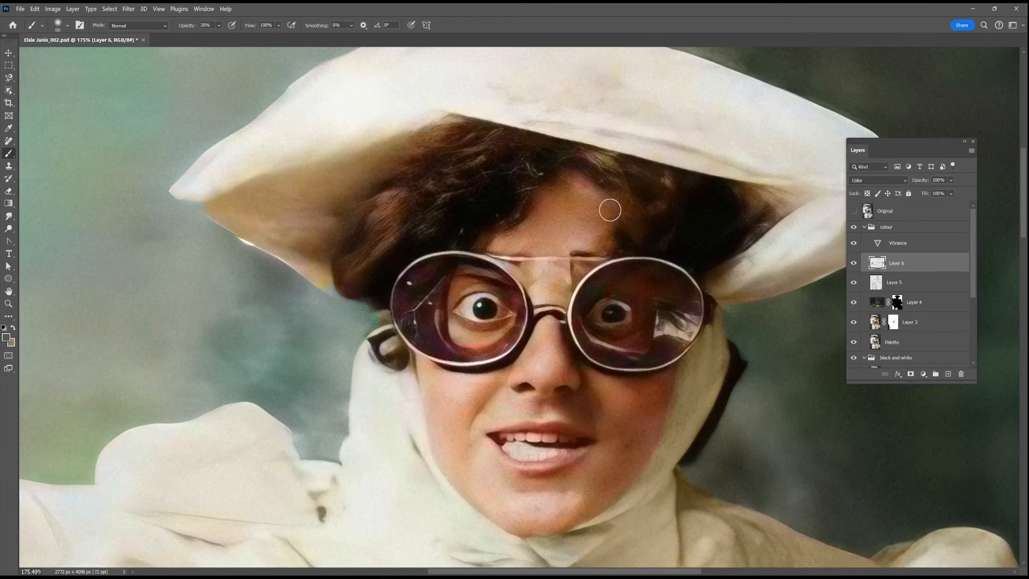
alt+click(546, 303)
drag(570, 278, 540, 291)
Choose a golden brown (H 39, S 60, B 73) and paint the goggles' nose piece with a much smaller brush
key(F6)
click(131, 282)
click(107, 307)
key(bracketleft)
key(bracketleft)
key(bracketleft)
key(bracketleft)
key(bracketleft)
key(bracketleft)
drag(505, 264, 543, 300)
drag(585, 266, 589, 264)
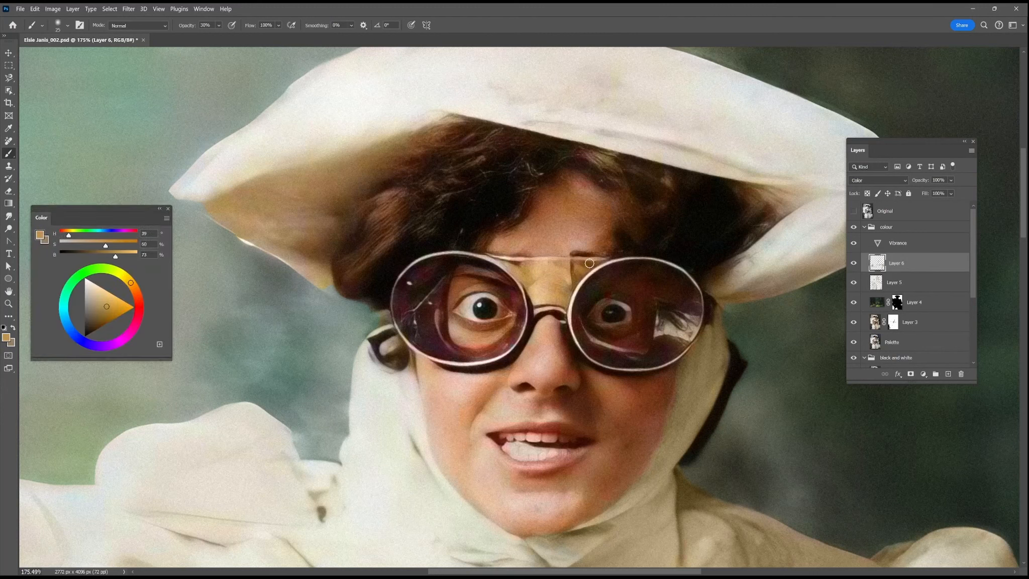
Paint the golden brown onto the reflections inside the goggles' left lens, adjusting the brush size
key(bracketright)
key(bracketright)
key(bracketleft)
key(bracketleft)
key(bracketleft)
Choose a pale cyan (S 25, B 81) and tint the bright reflection in the goggles' right lens
alt+click(373, 420)
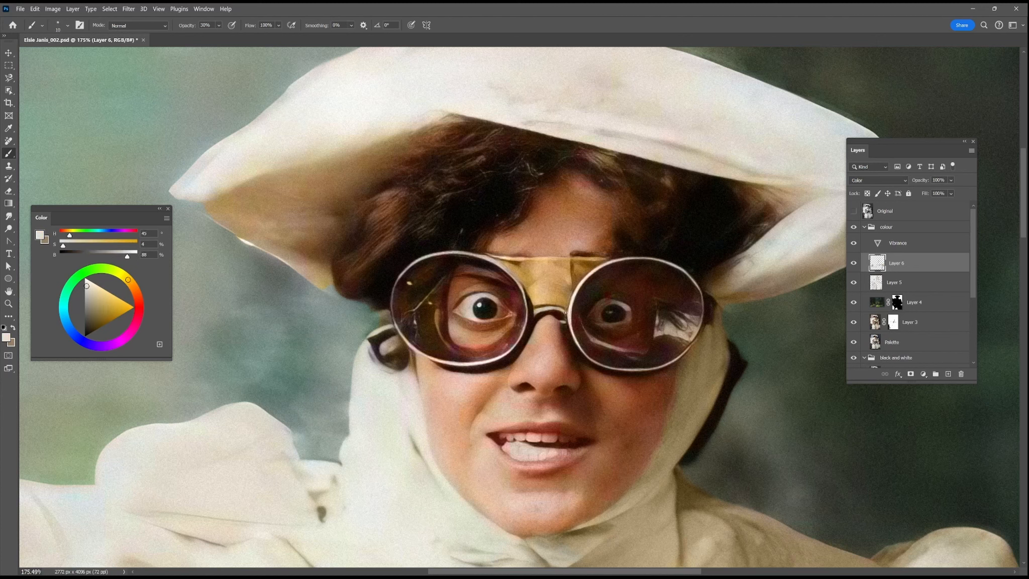
click(63, 309)
click(94, 294)
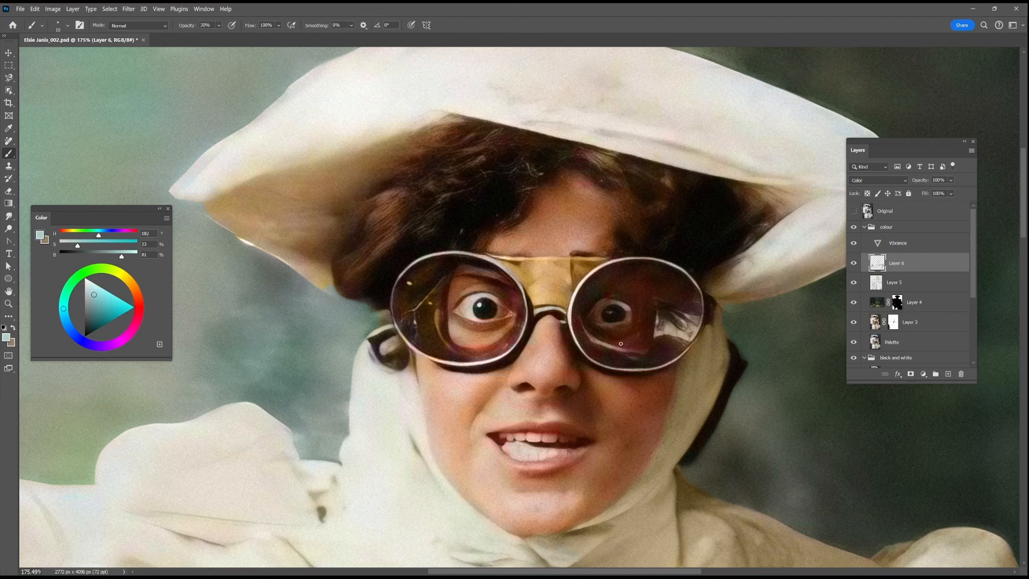
Paint the teeth a warm off-white (H 34, S 18, B 94) and tint the mouth and lips with sampled pinks
alt+click(537, 455)
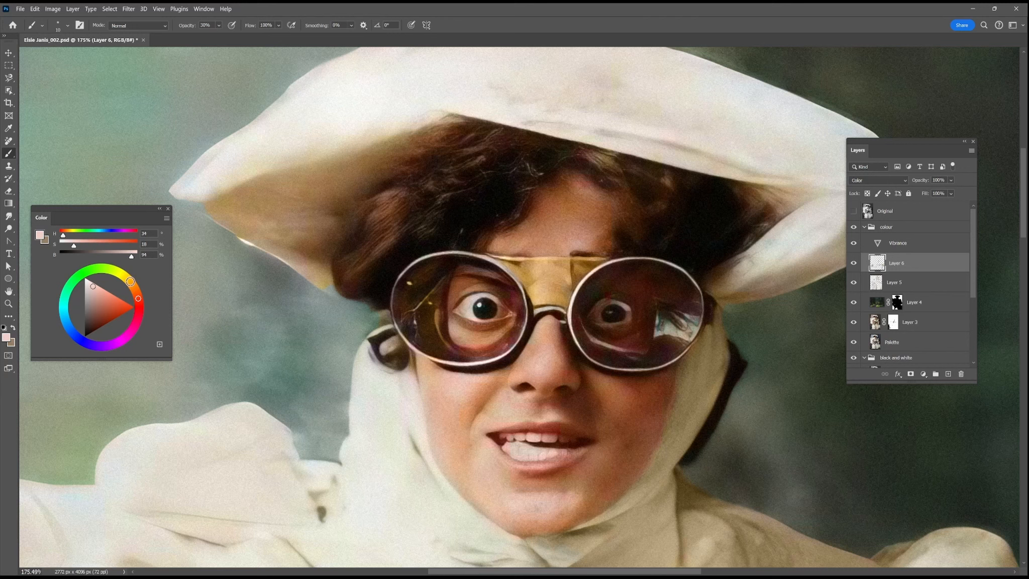
click(130, 282)
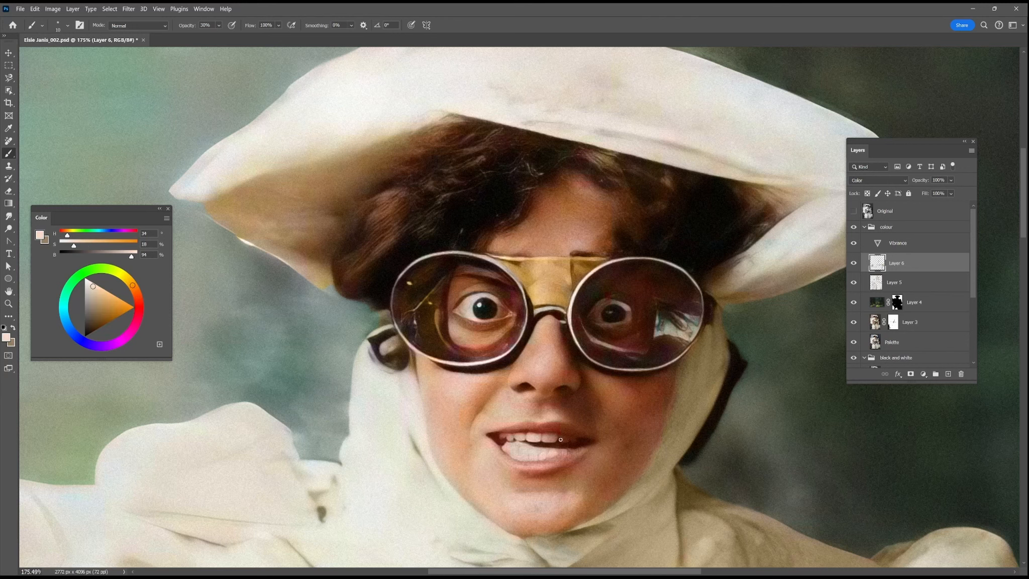
alt+click(521, 455)
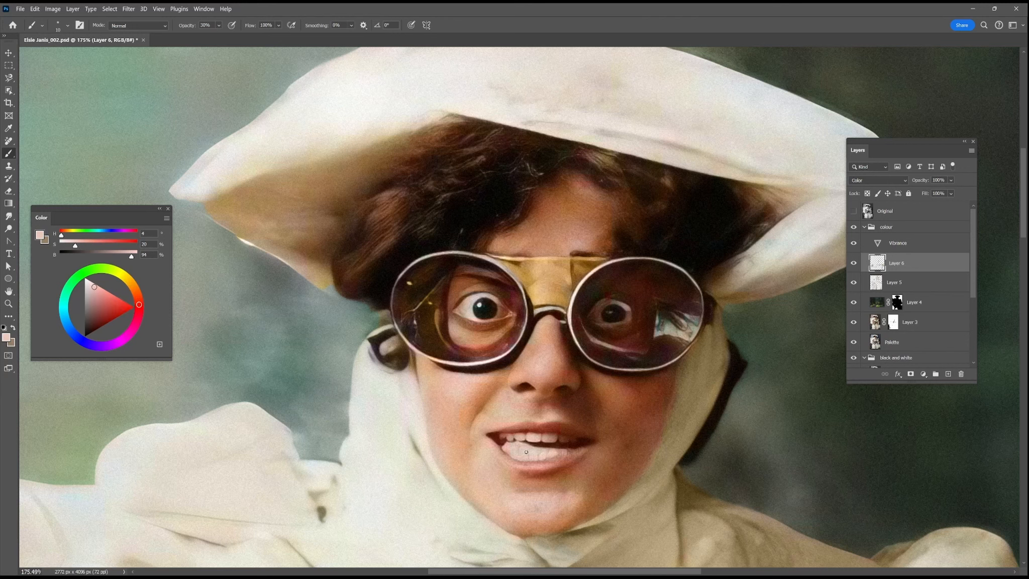
alt+click(548, 419)
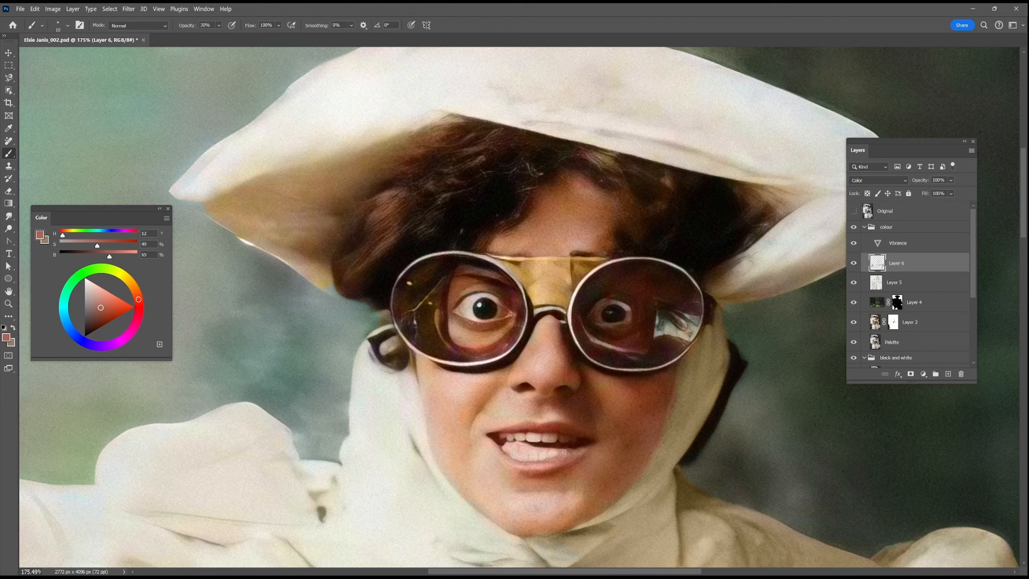
alt+click(514, 443)
alt+click(470, 444)
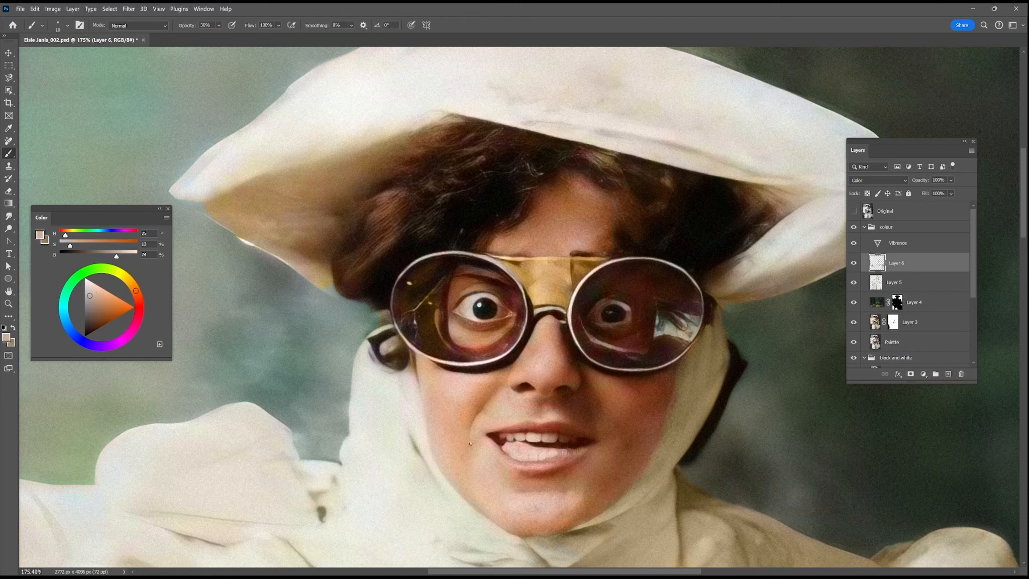
alt+click(566, 428)
Tint the eye's corner with a sampled red and the irises with pale blue tones sampled from the eye
alt+click(456, 312)
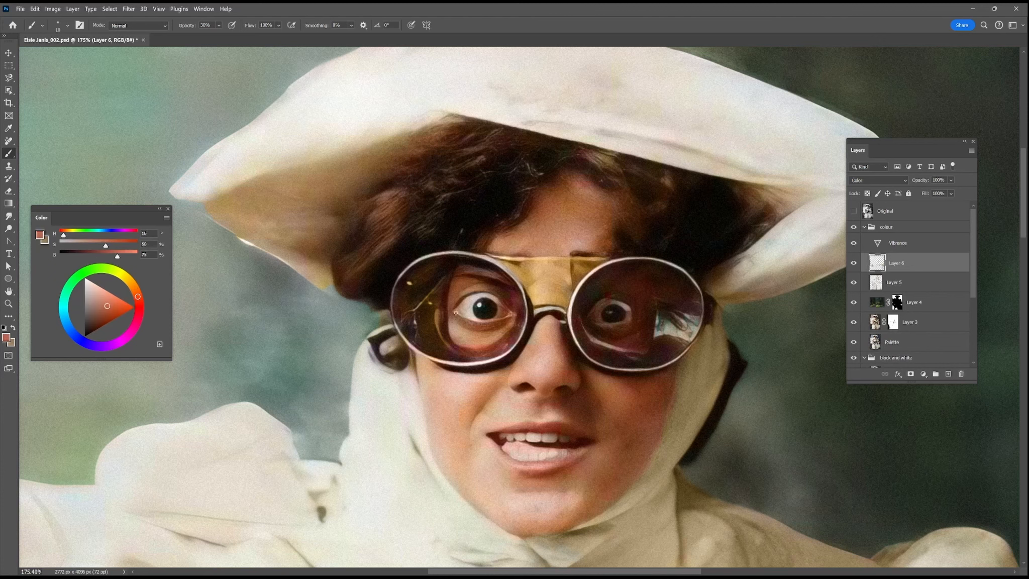
alt+click(480, 304)
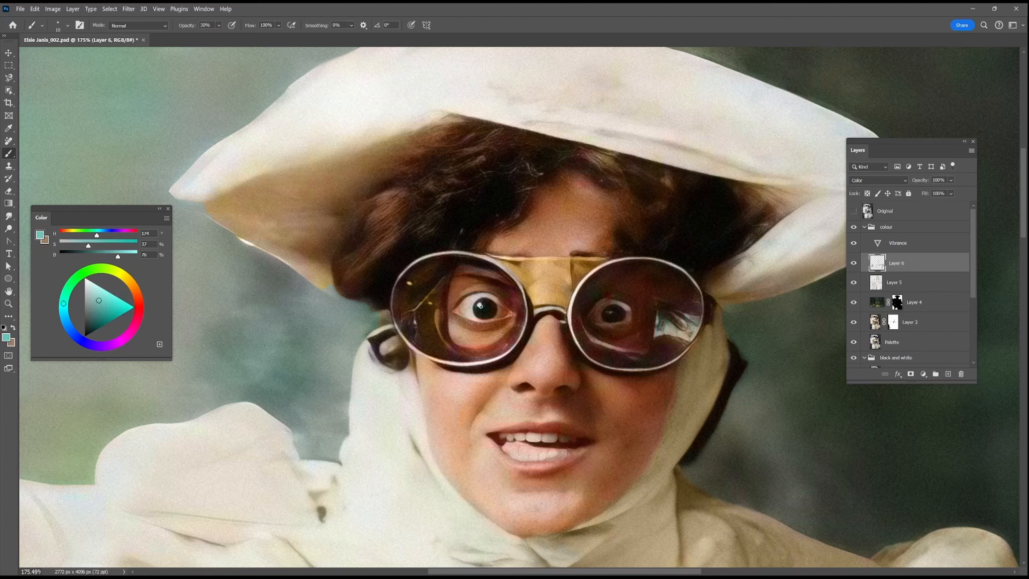
alt+click(482, 305)
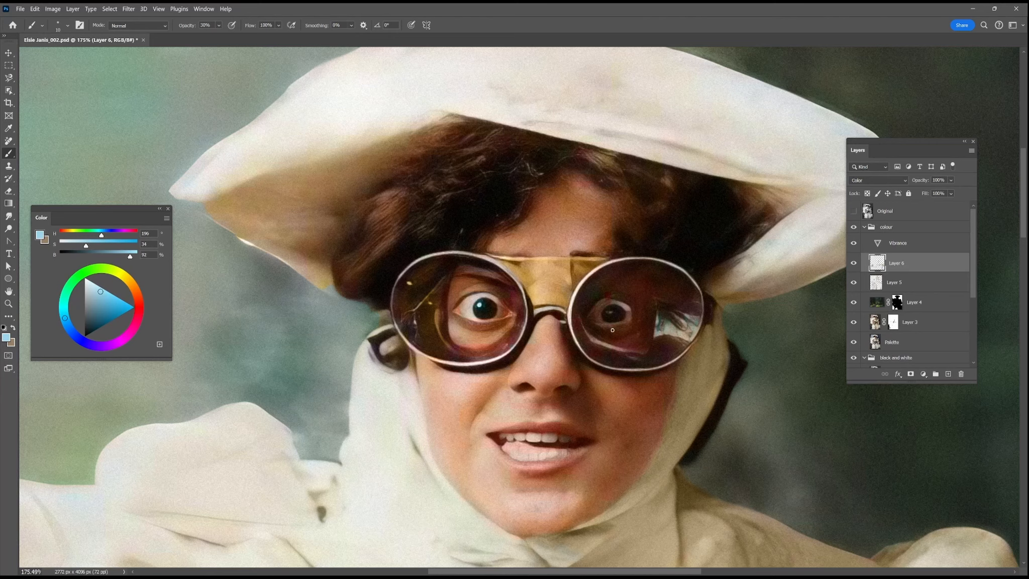
alt+click(480, 310)
key(ctrl+0)
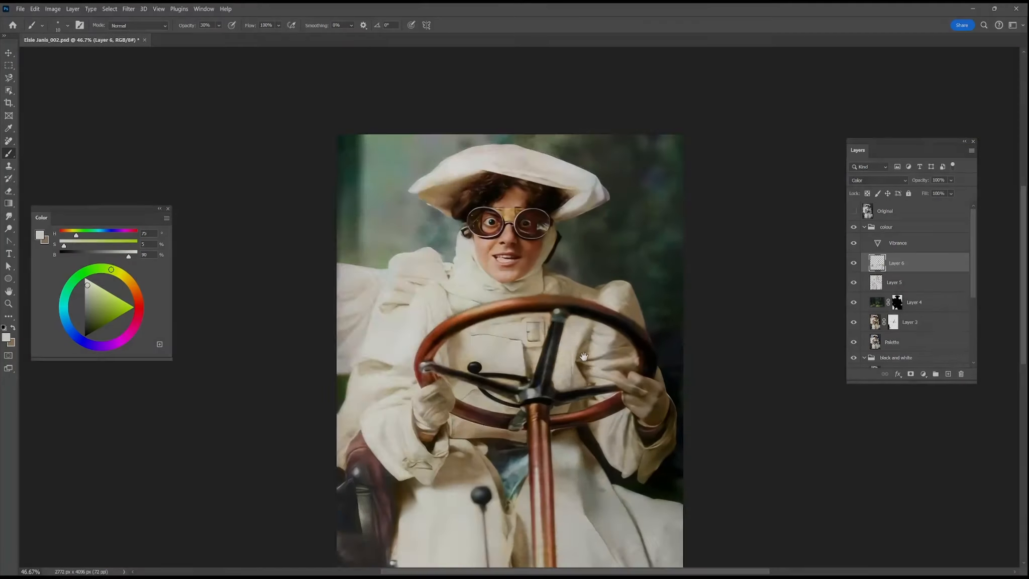